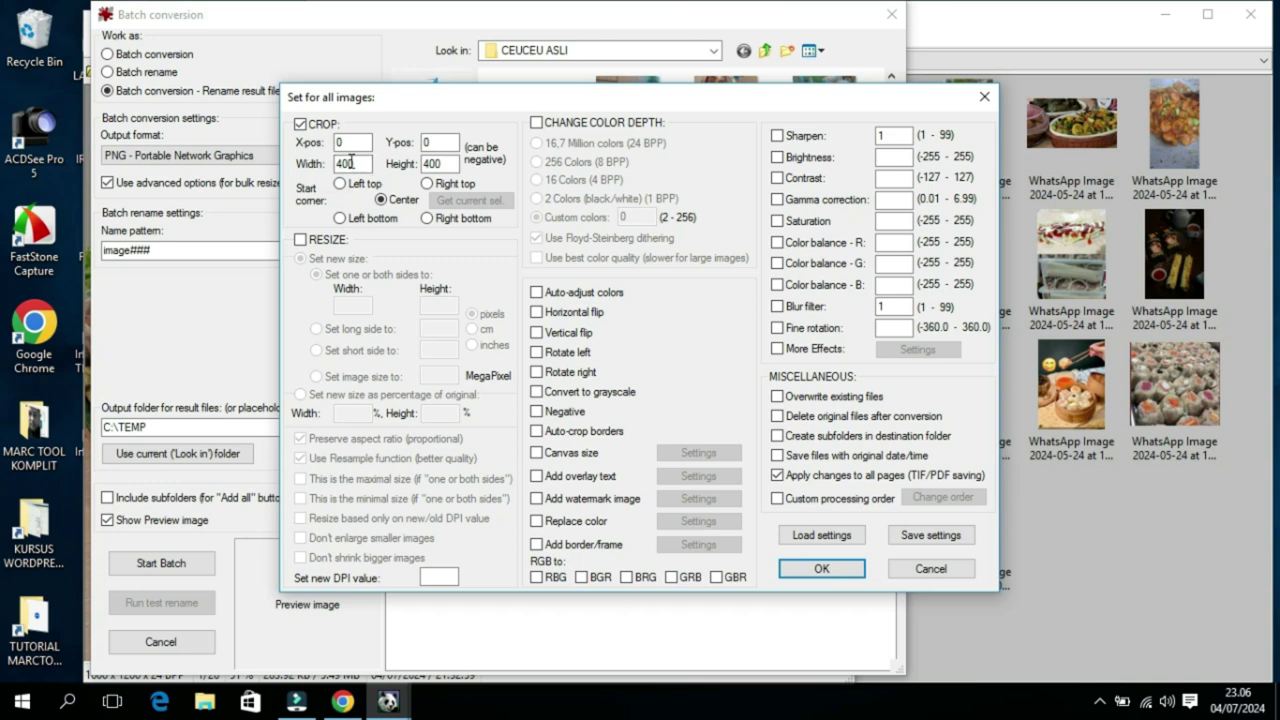
click(457, 162)
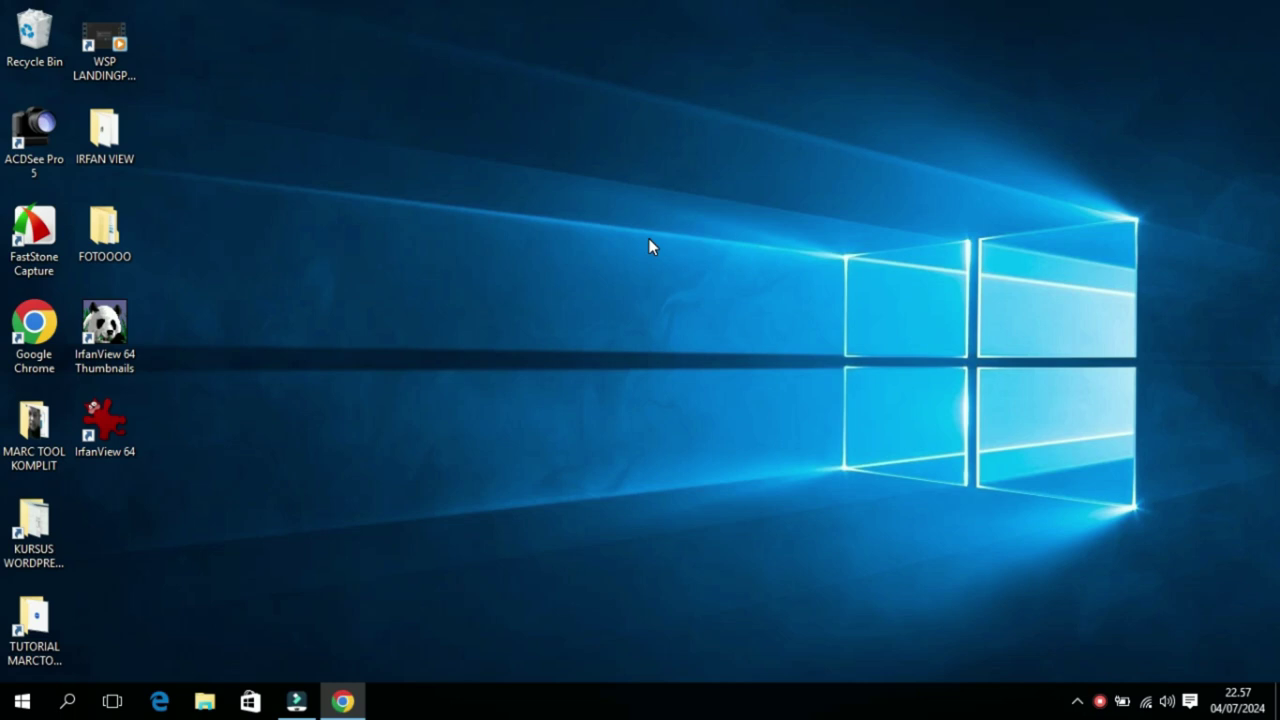
Step: Open the CEUCEU ASLI folder inside the desktop folder FOTOOOO and browse its original photos in ACDSee, starting with Ceceu Catering 5
double_click(113, 240)
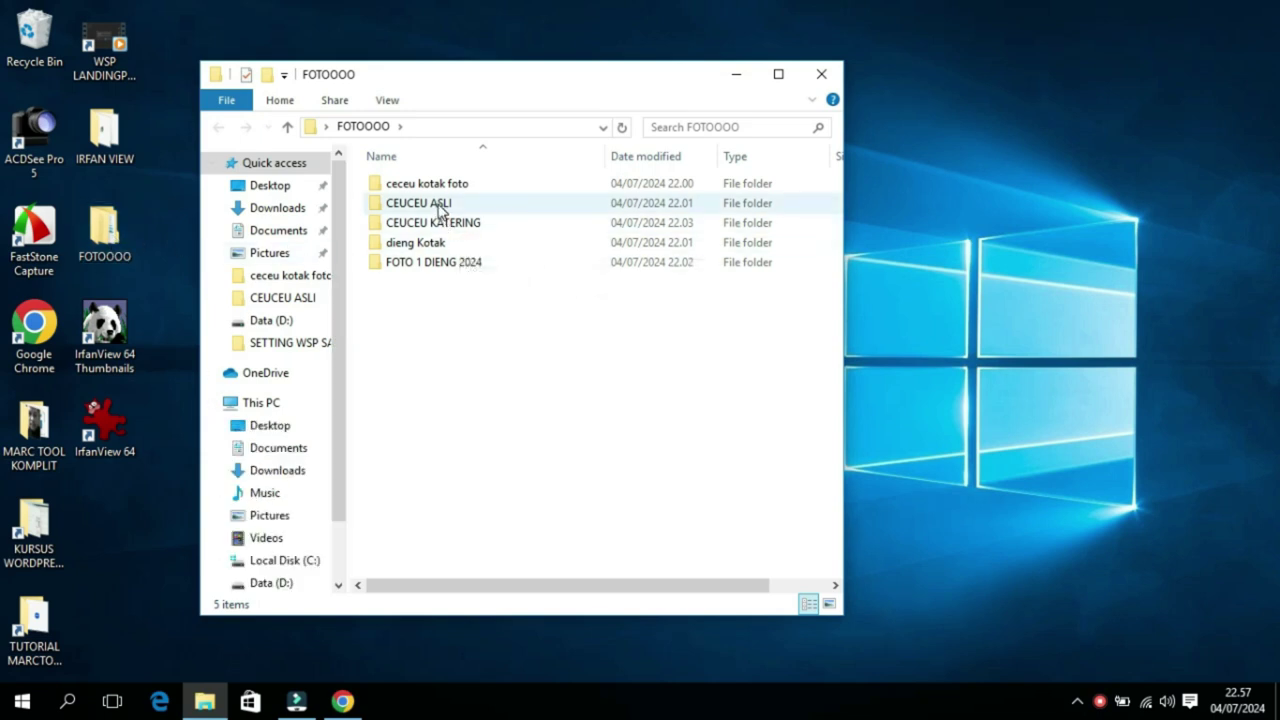
click(438, 205)
double_click(438, 205)
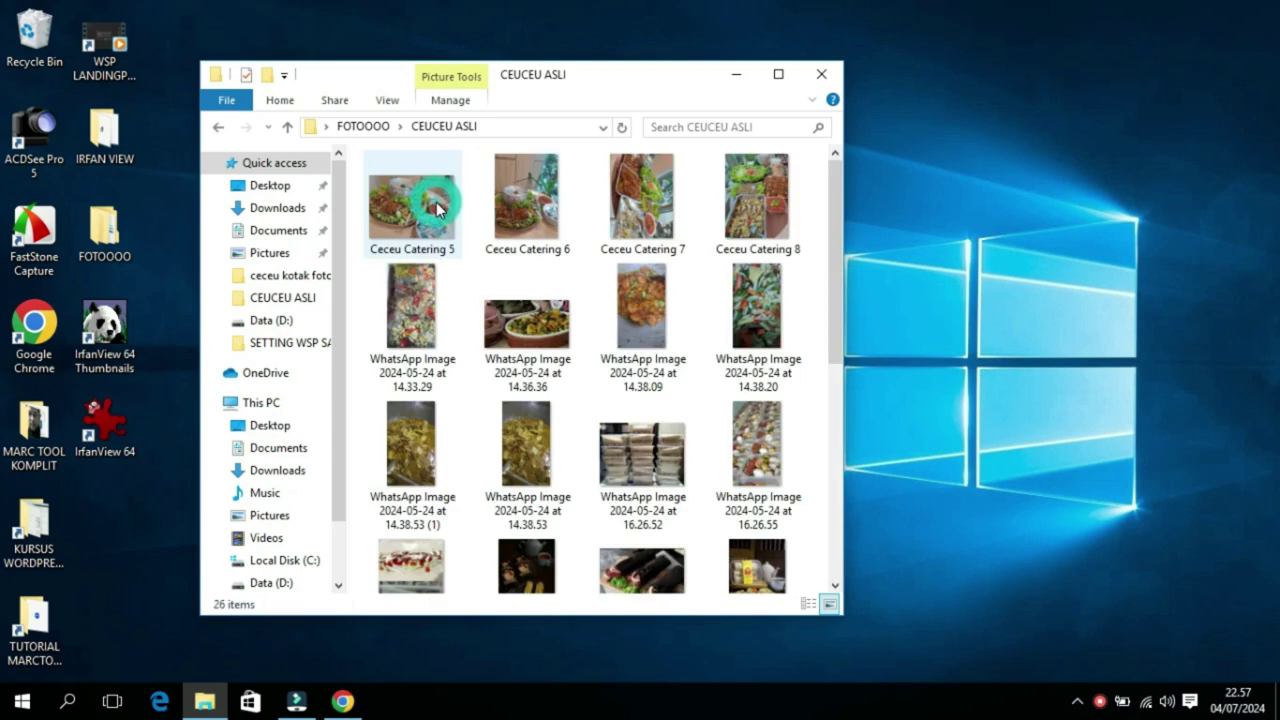
click(438, 207)
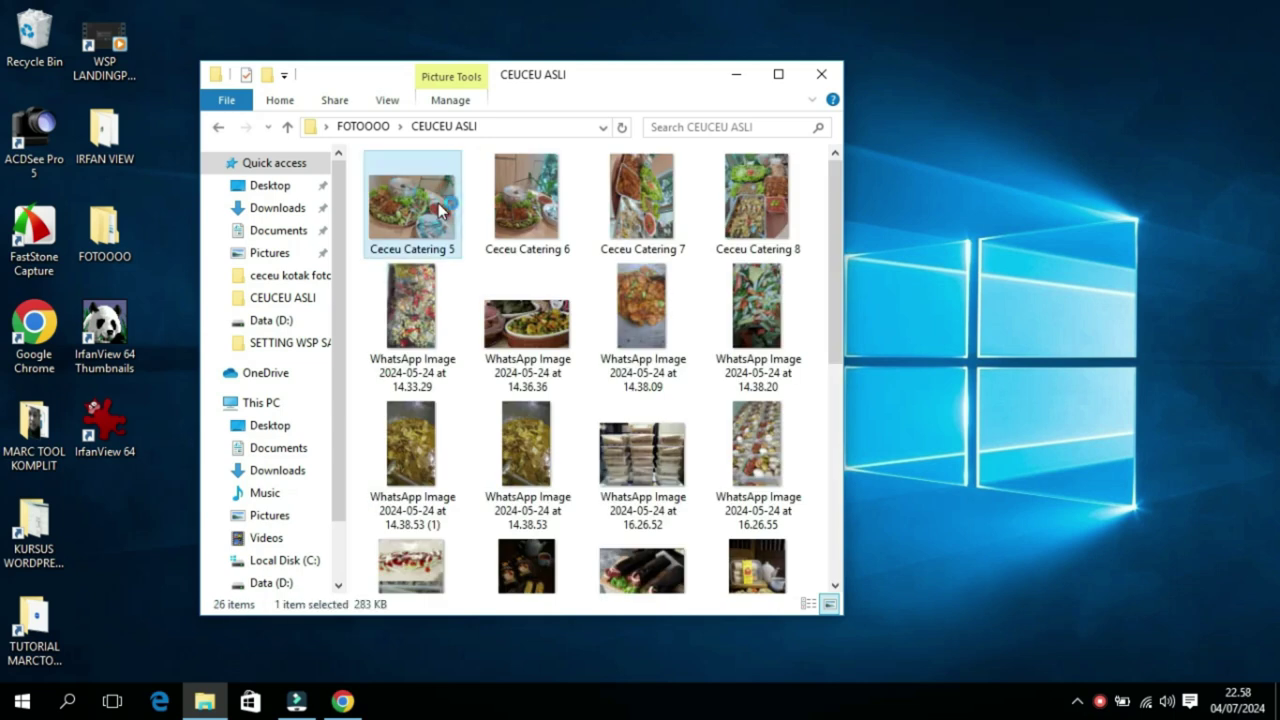
double_click(438, 207)
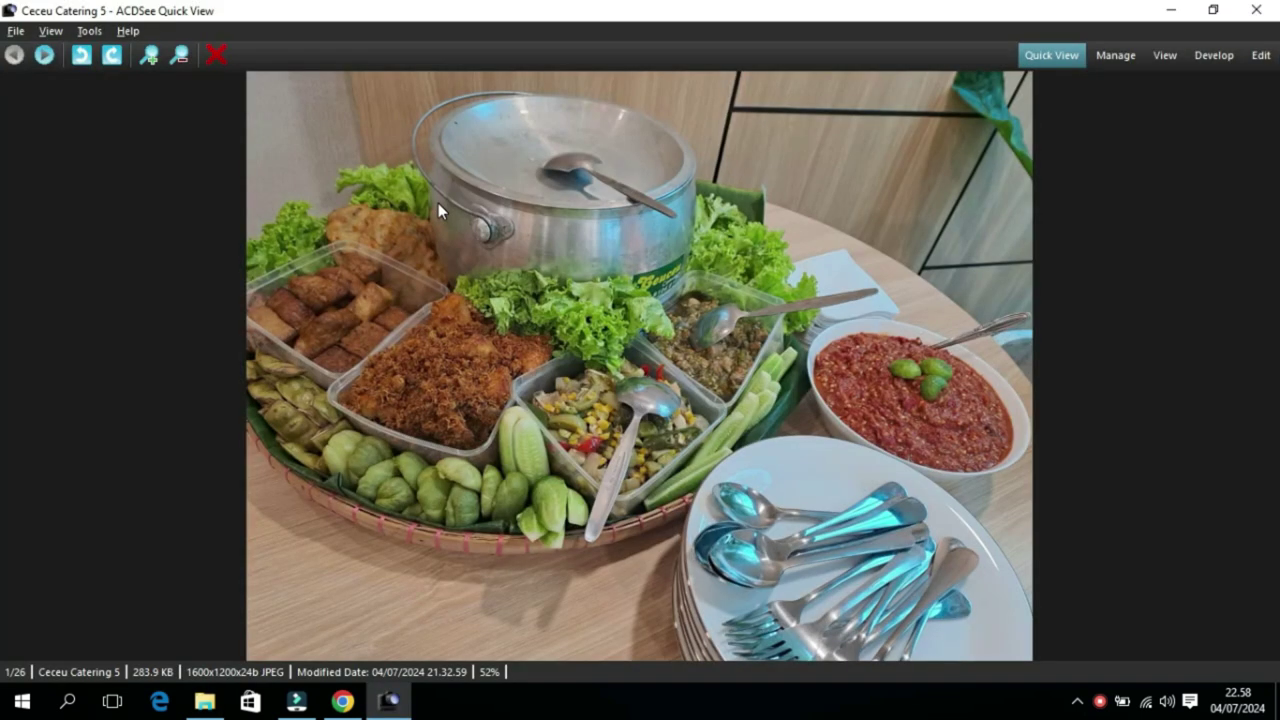
scroll(438, 203, down, 1)
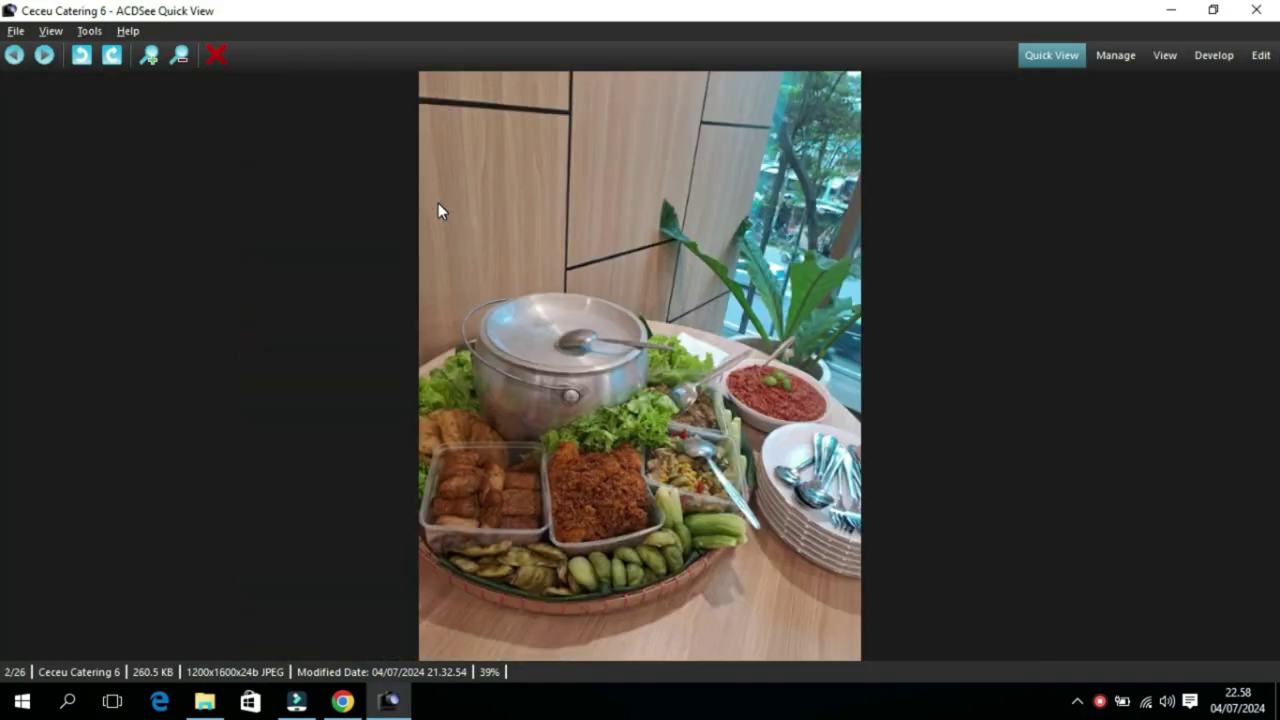
scroll(438, 203, down, 3)
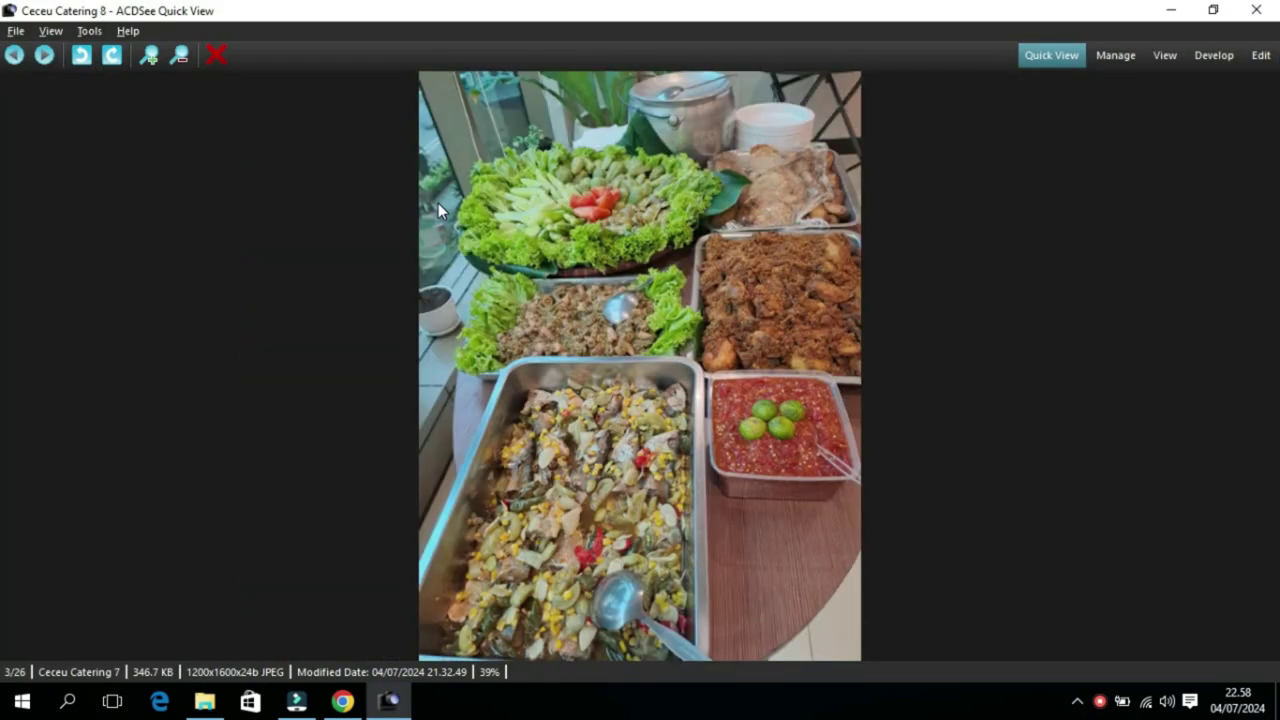
scroll(438, 203, down, 4)
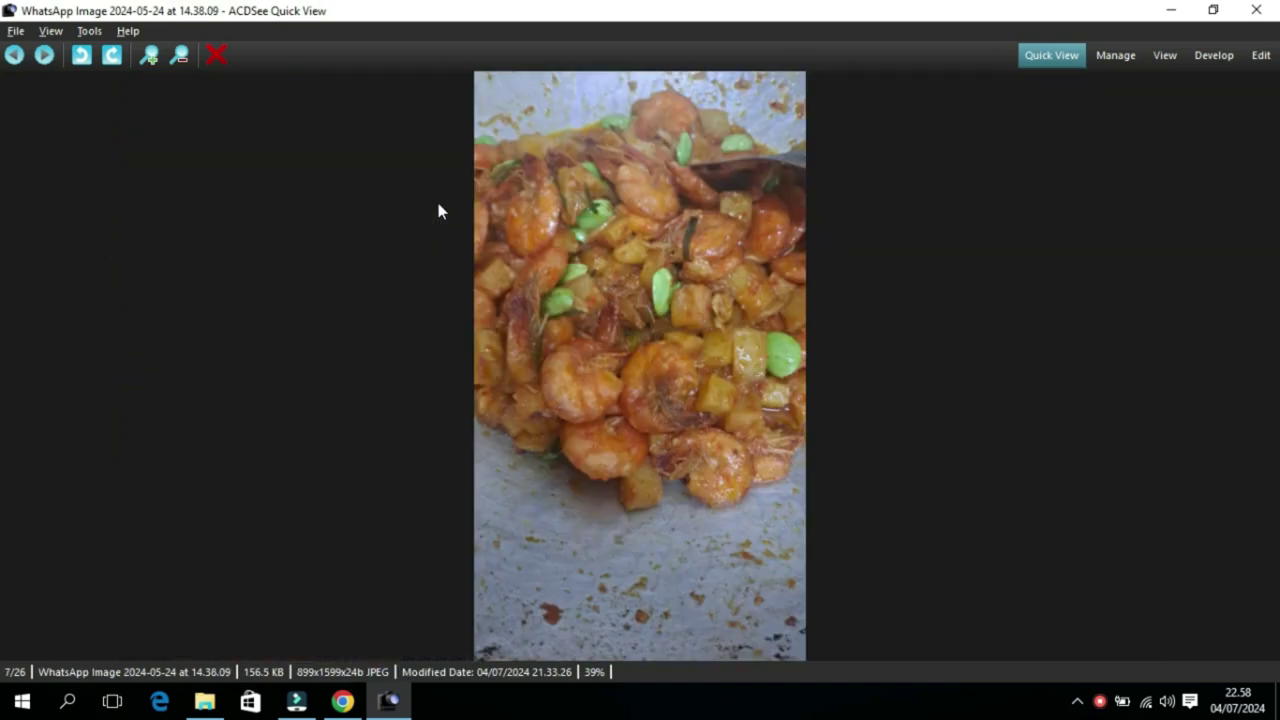
scroll(437, 203, down, 1)
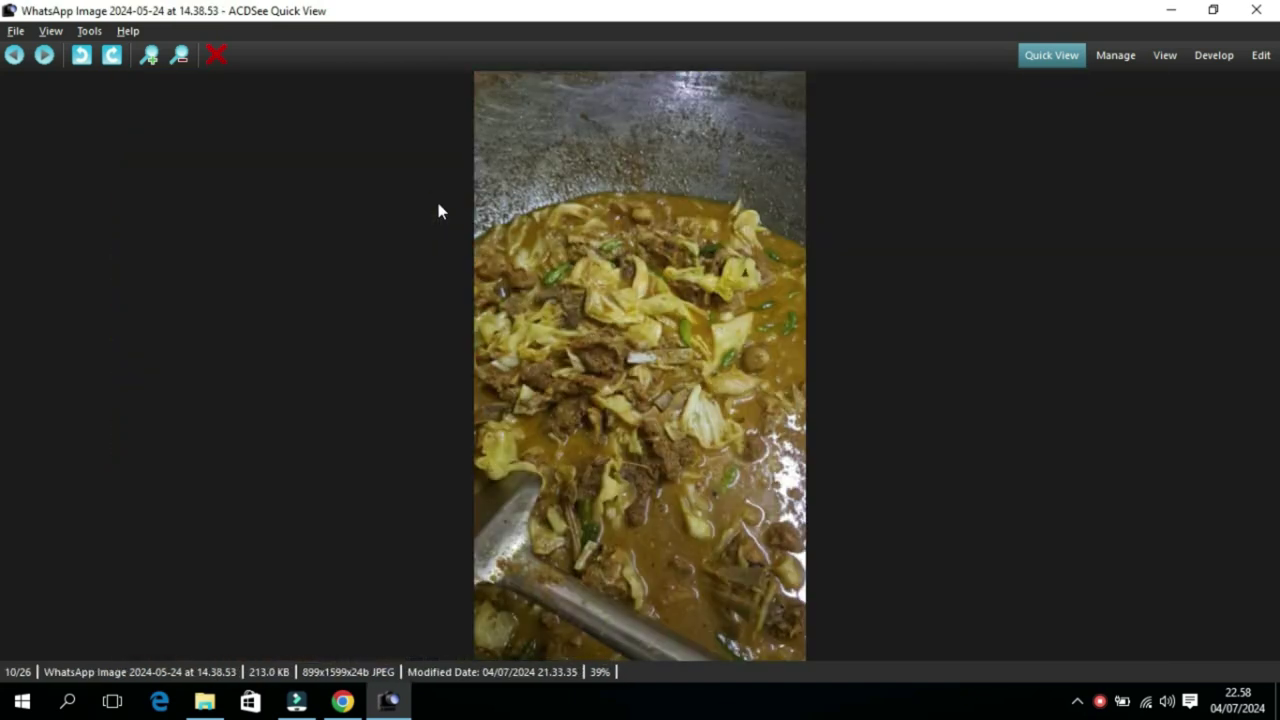
click(1255, 10)
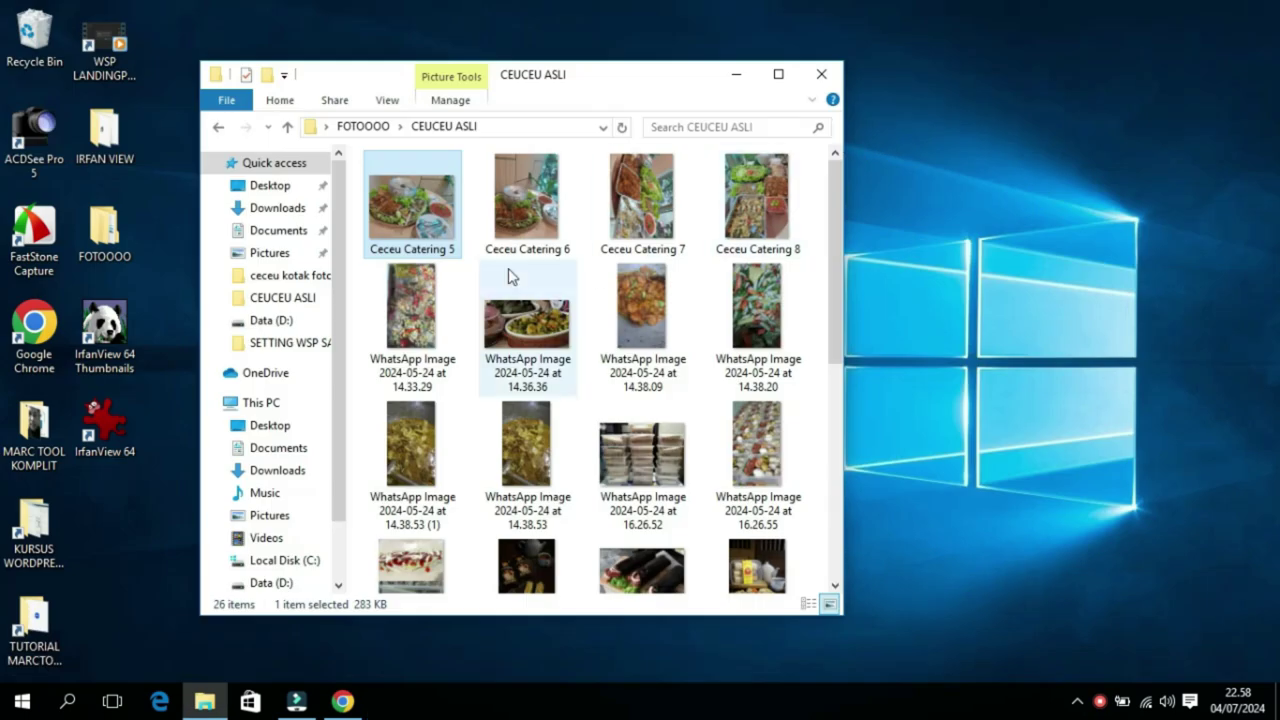
Step: Browse the square photos in the ceceu kotak foto folder in ACDSee, starting with the first image, and close the viewer and folder
click(215, 130)
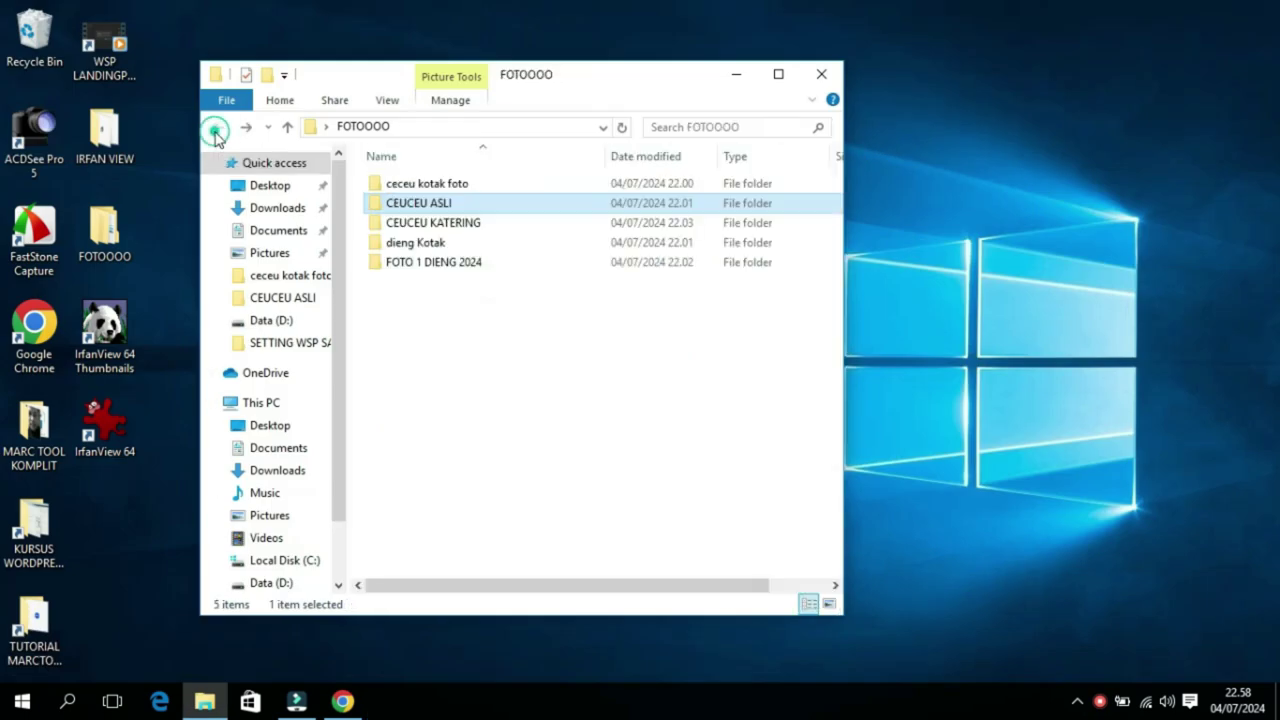
double_click(428, 189)
double_click(428, 195)
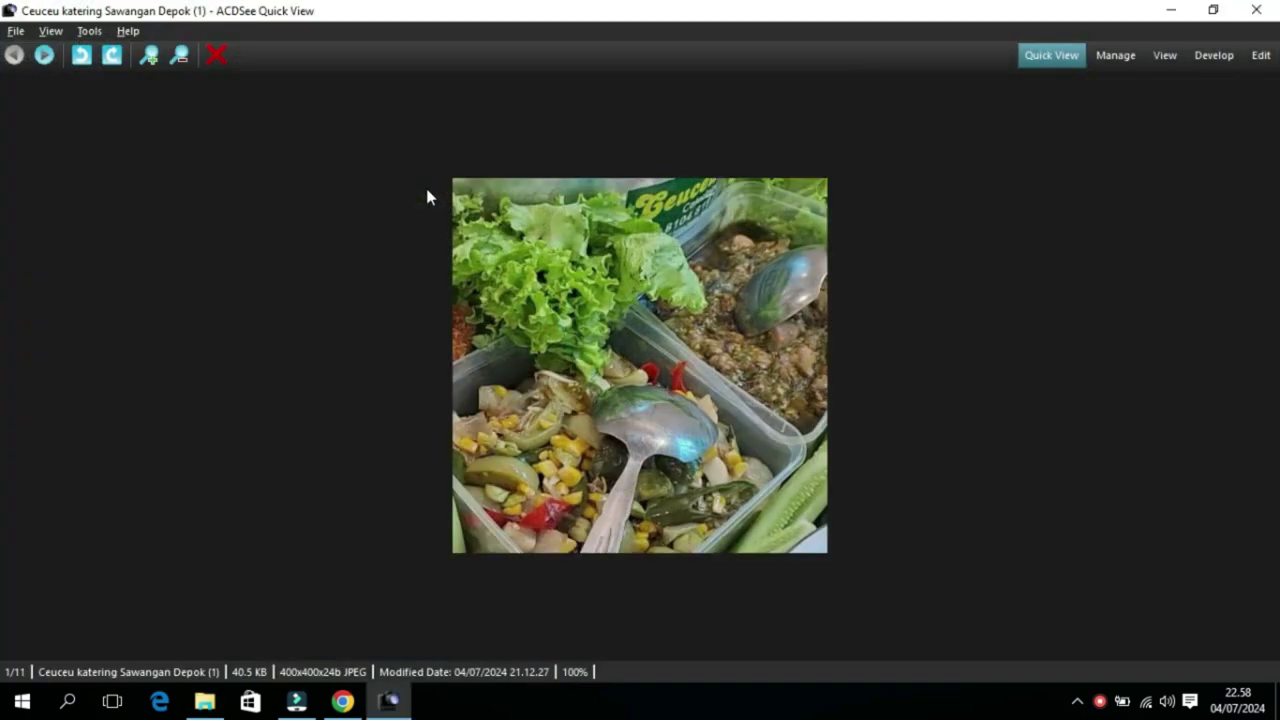
key(Right)
key(Right)
key(Right)
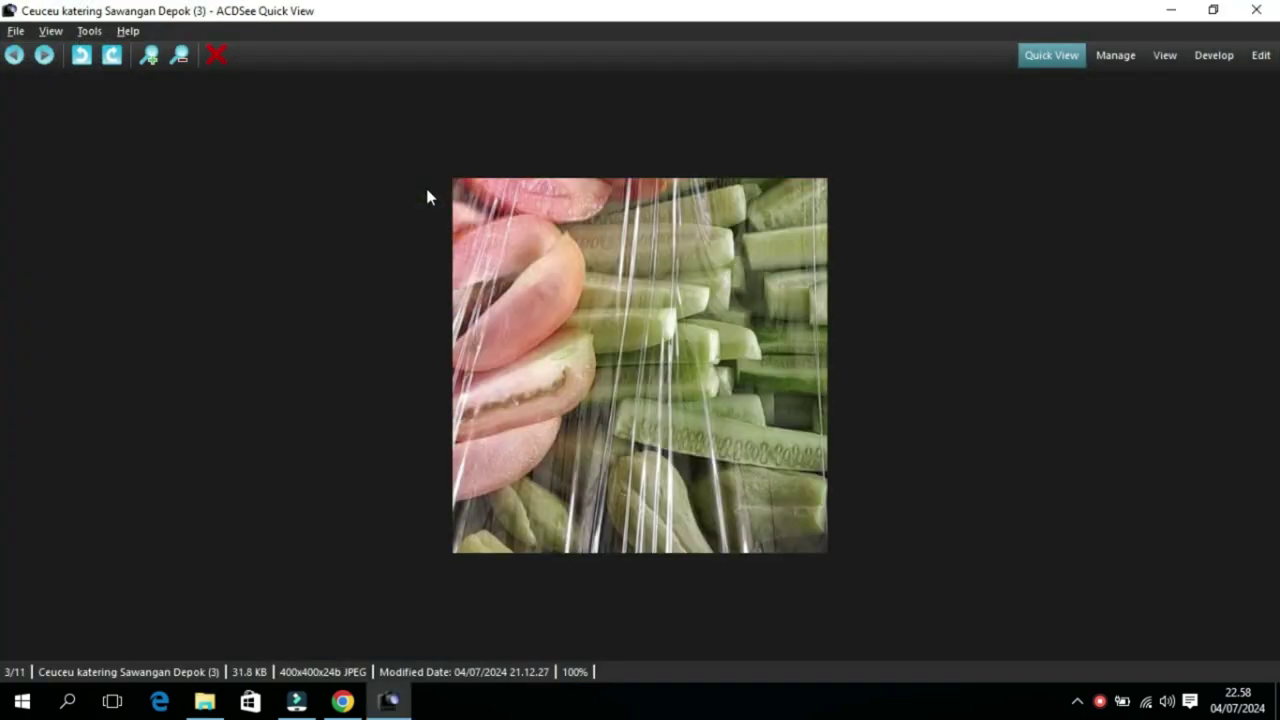
key(Right)
key(Right)
key(Right)
key(Right)
key(Right)
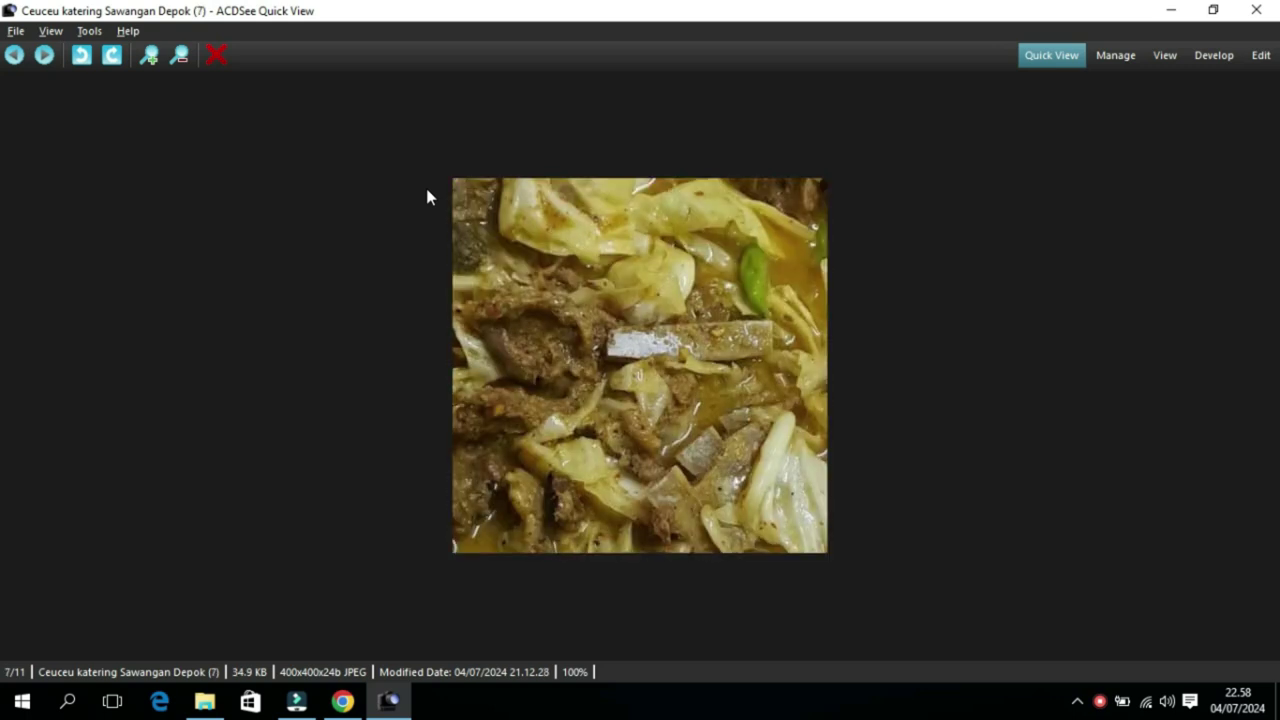
key(Right)
key(Right)
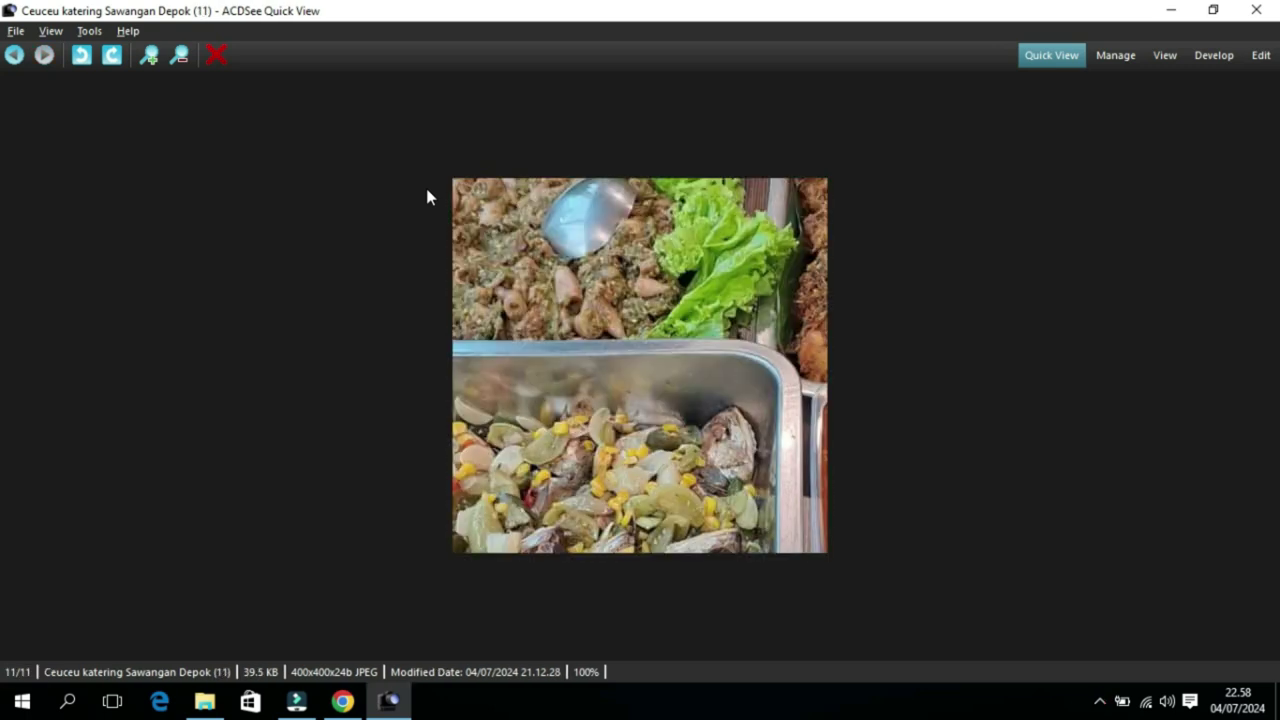
key(Right)
key(Right)
key(Right)
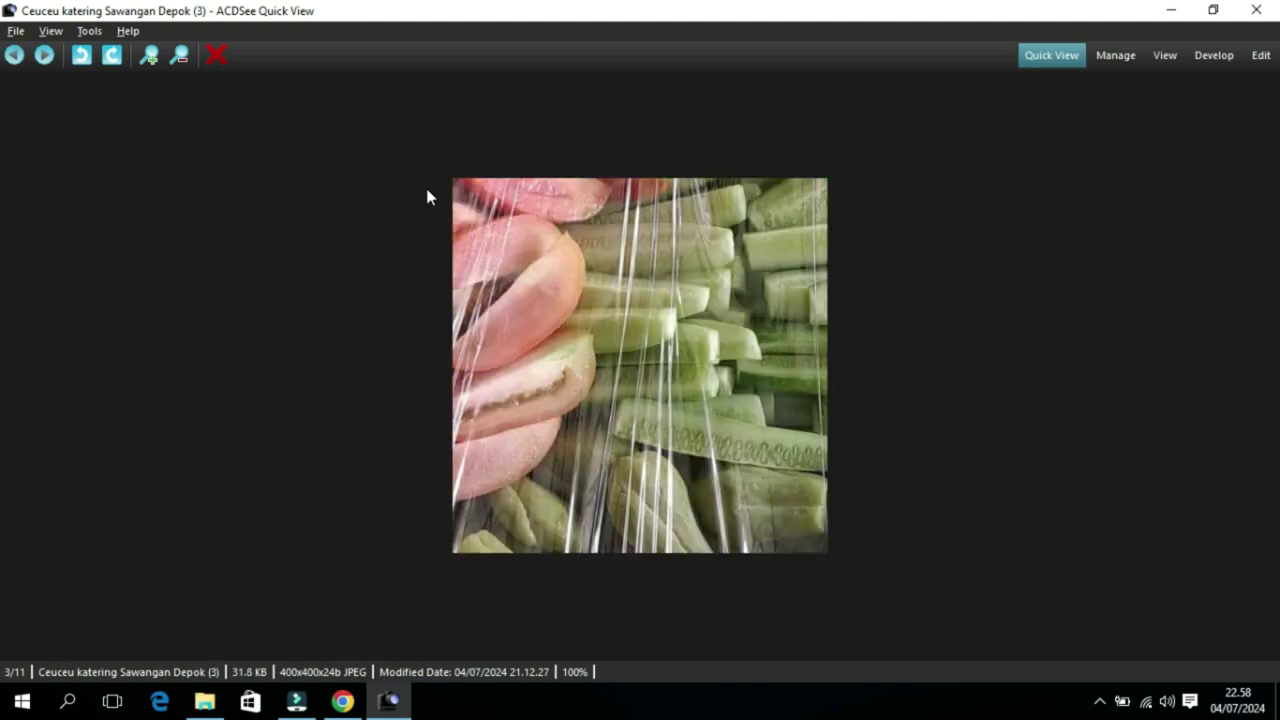
key(Right)
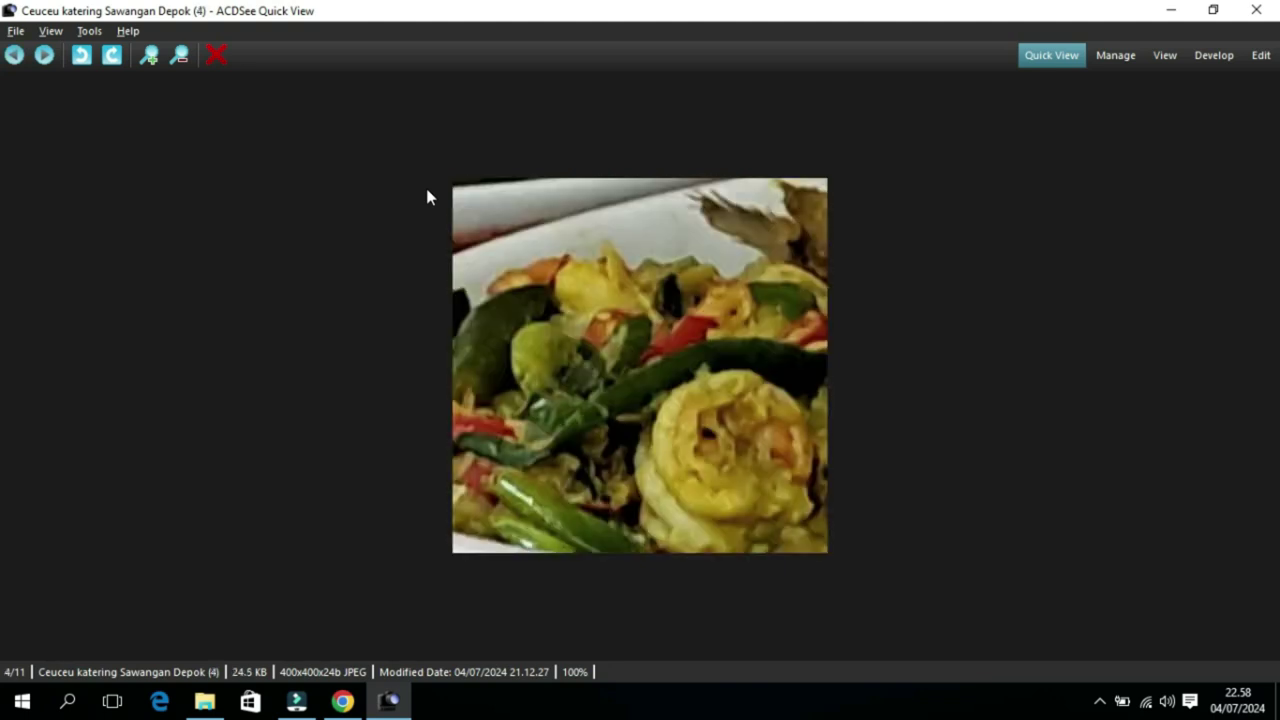
key(Right)
key(Right)
key(Right)
key(Right)
key(Right)
key(Right)
key(Right)
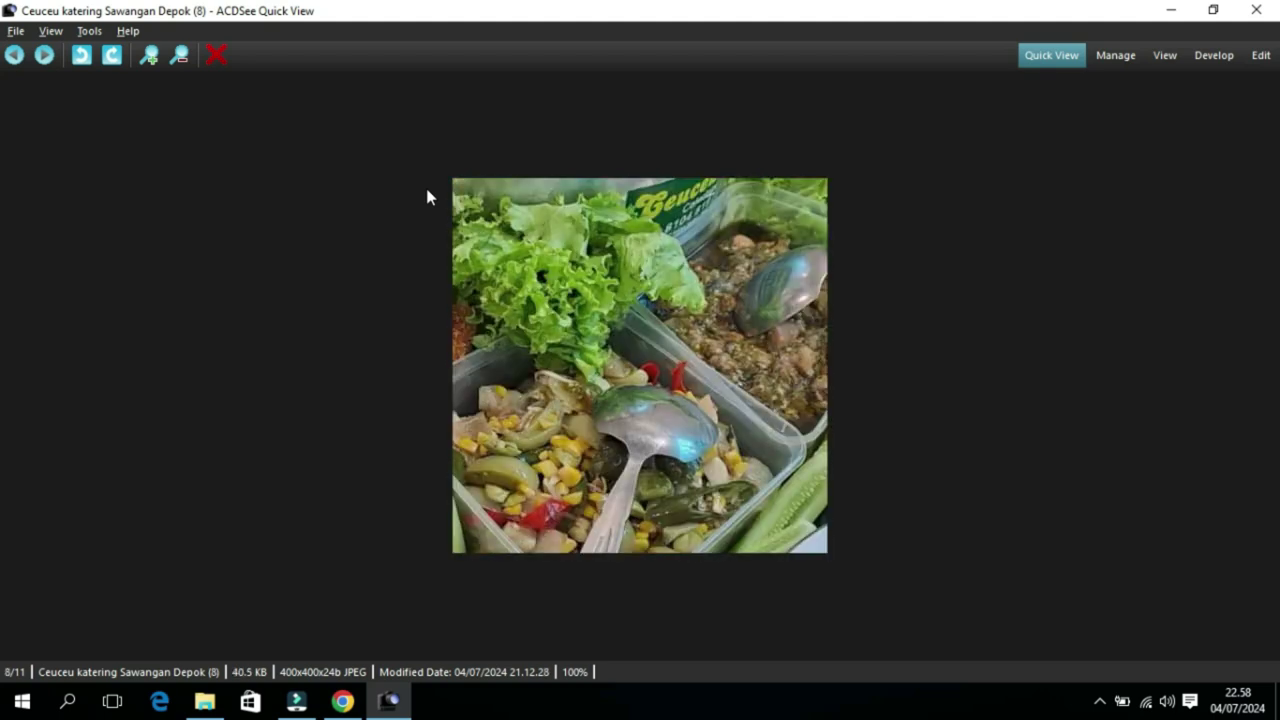
key(Right)
key(Right)
click(1256, 9)
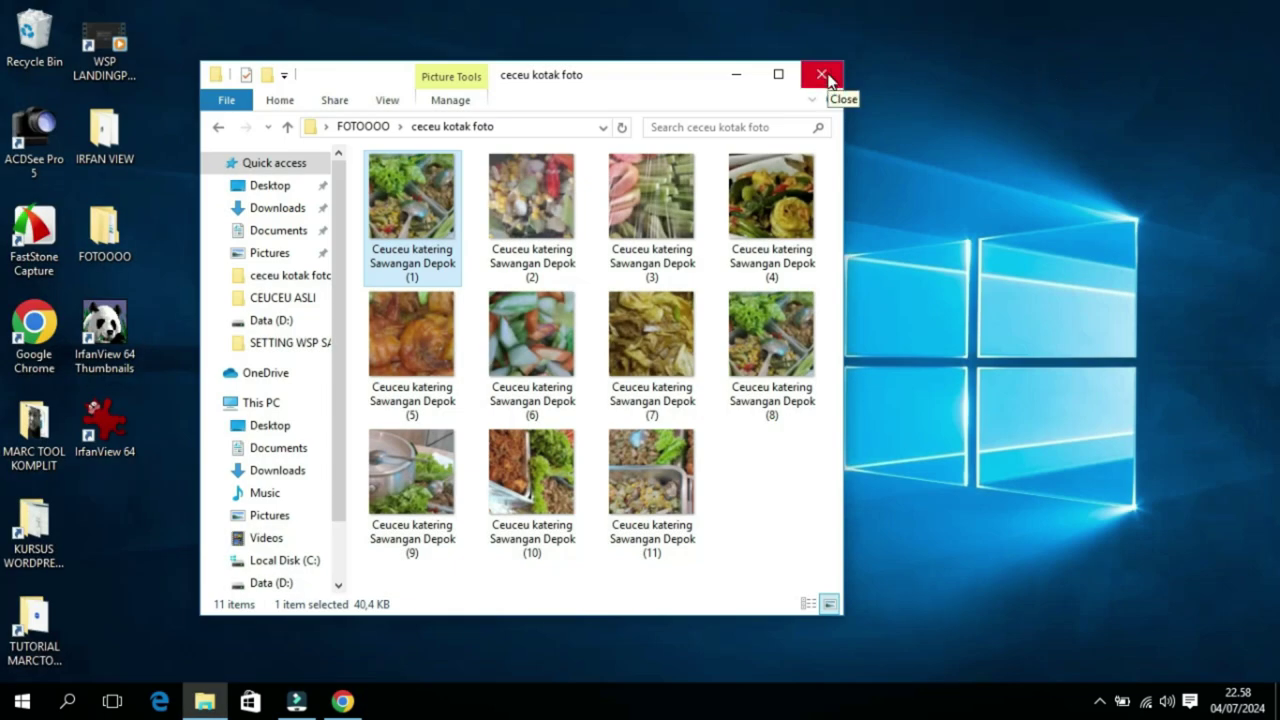
click(822, 76)
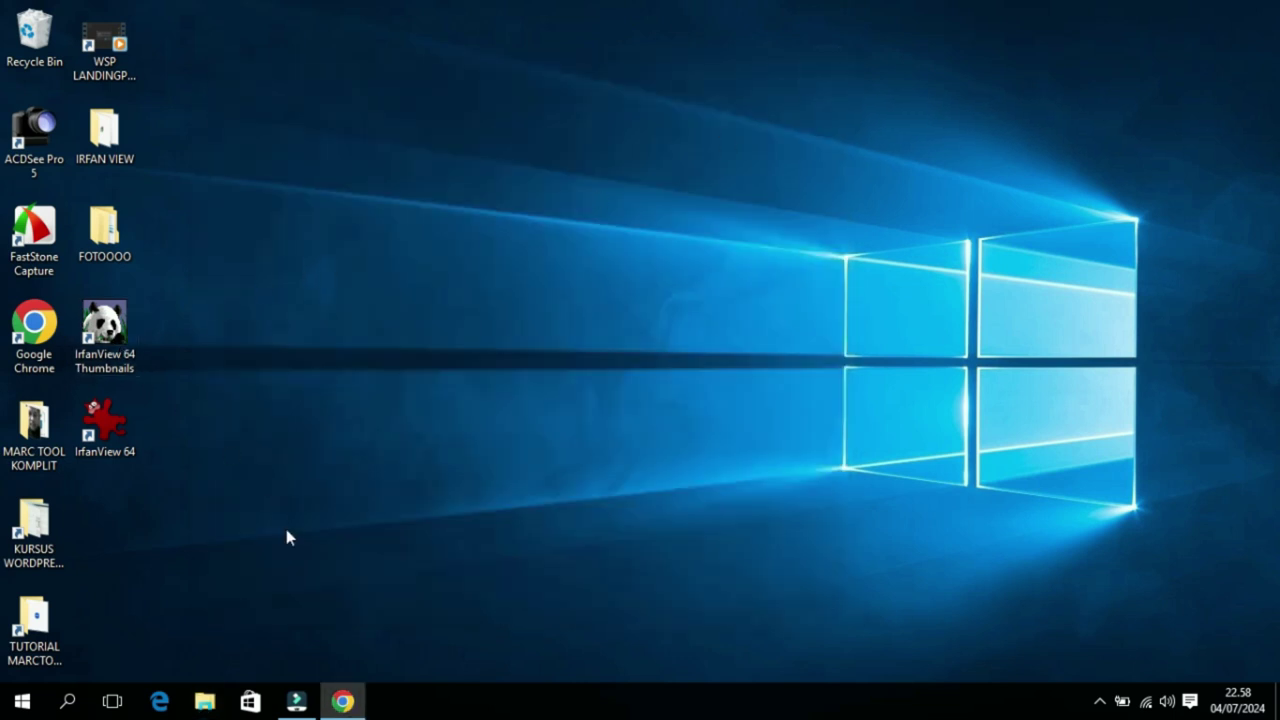
Step: Switch to Chrome, examine the download options on the IrfanView download page, and minimize the browser
click(342, 701)
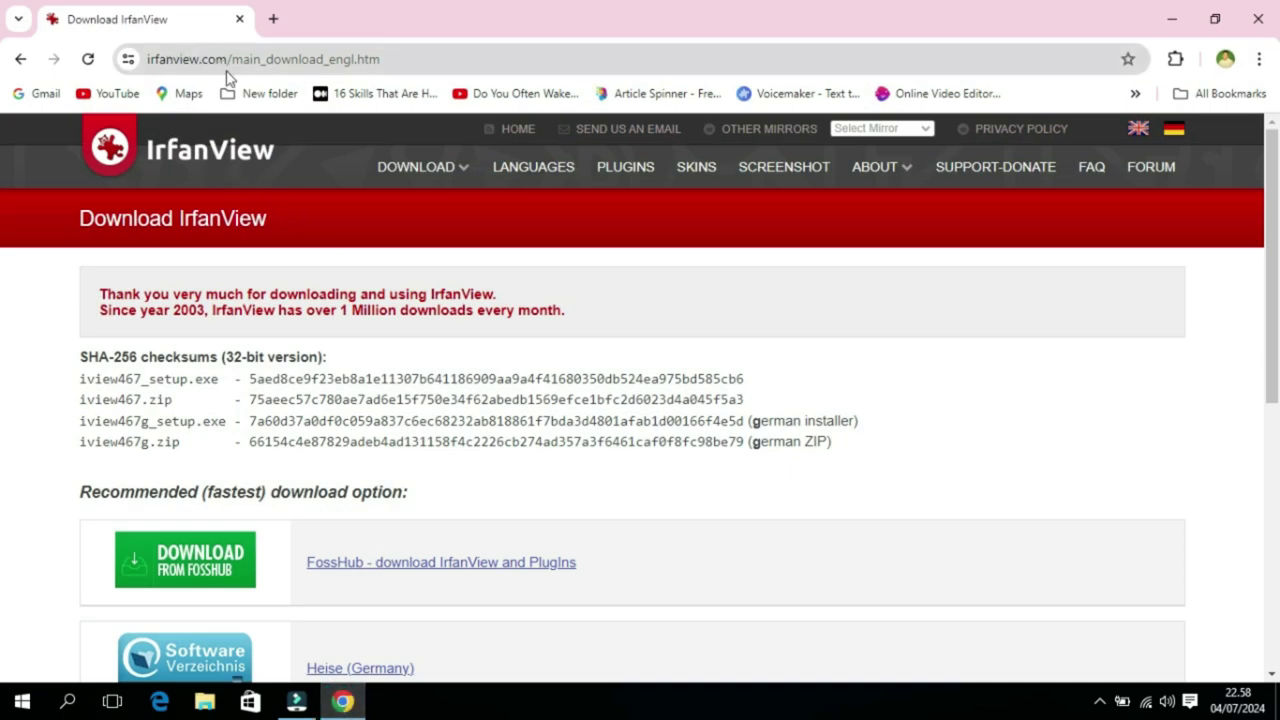
drag(1273, 198, 1272, 310)
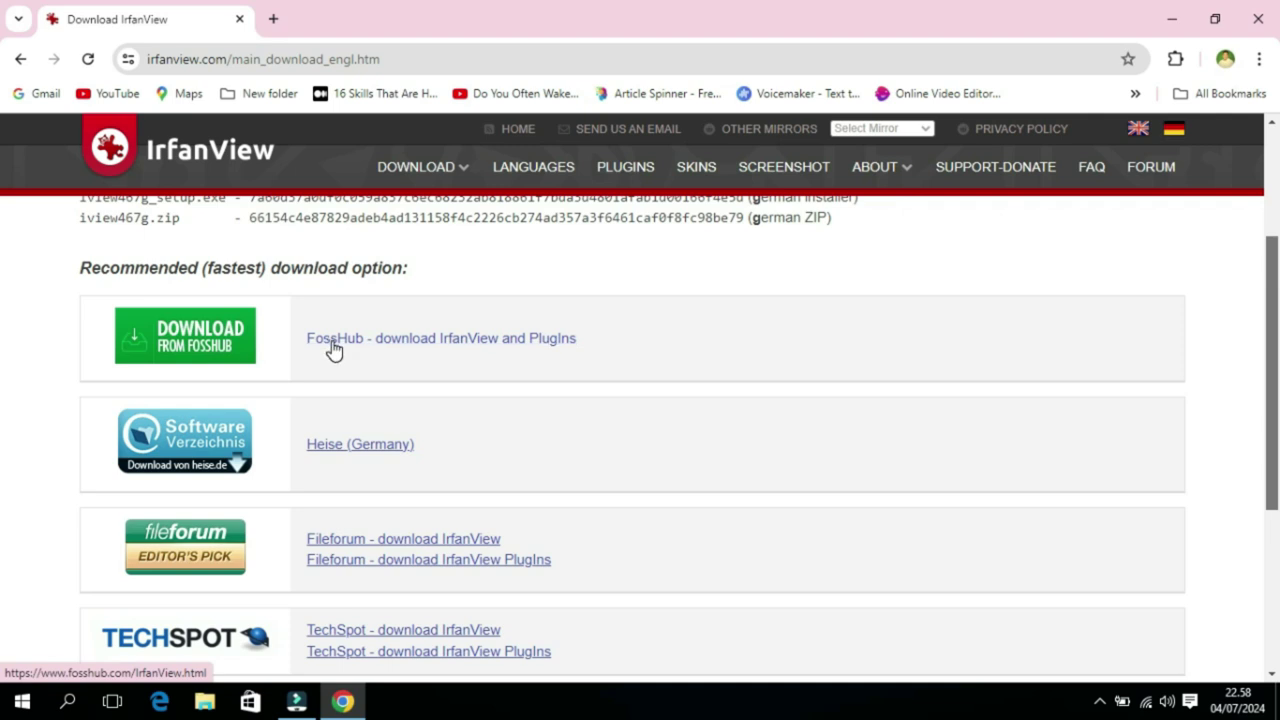
click(1174, 22)
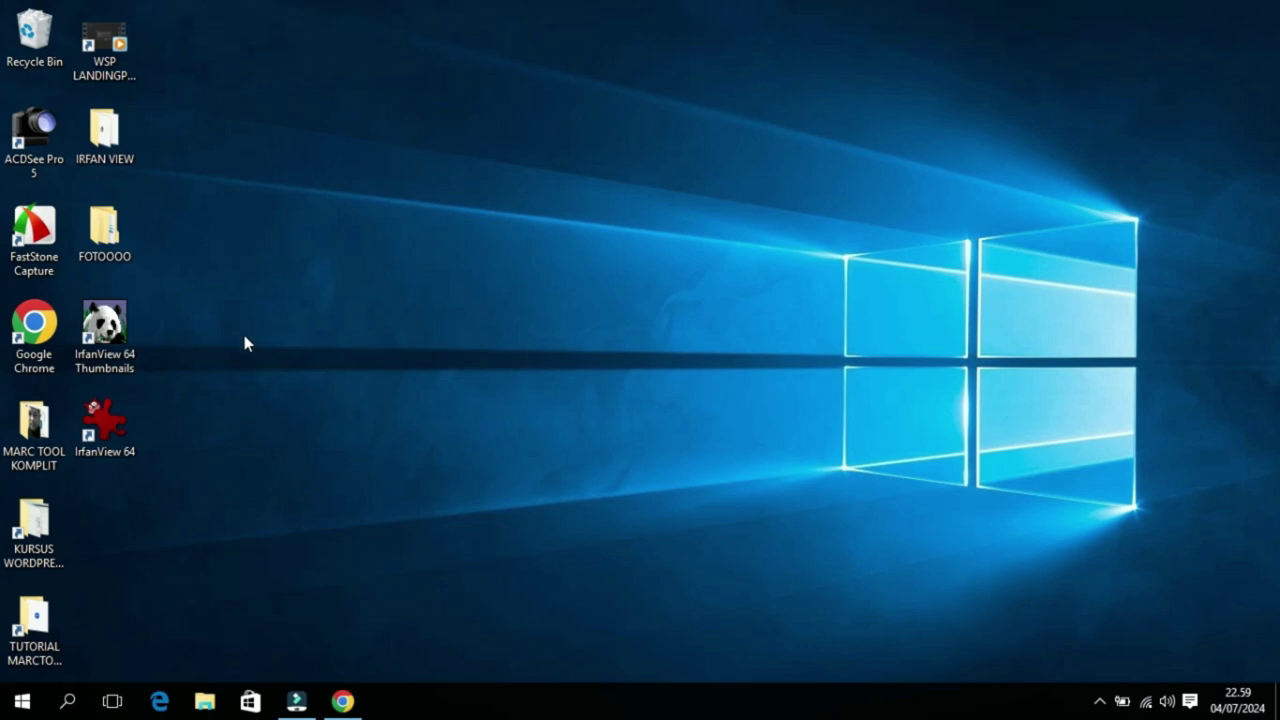
Step: Open the desktop folder IRFAN VIEW, look at the iview467_x64_setup installers, and minimize the folder window
click(120, 137)
double_click(120, 137)
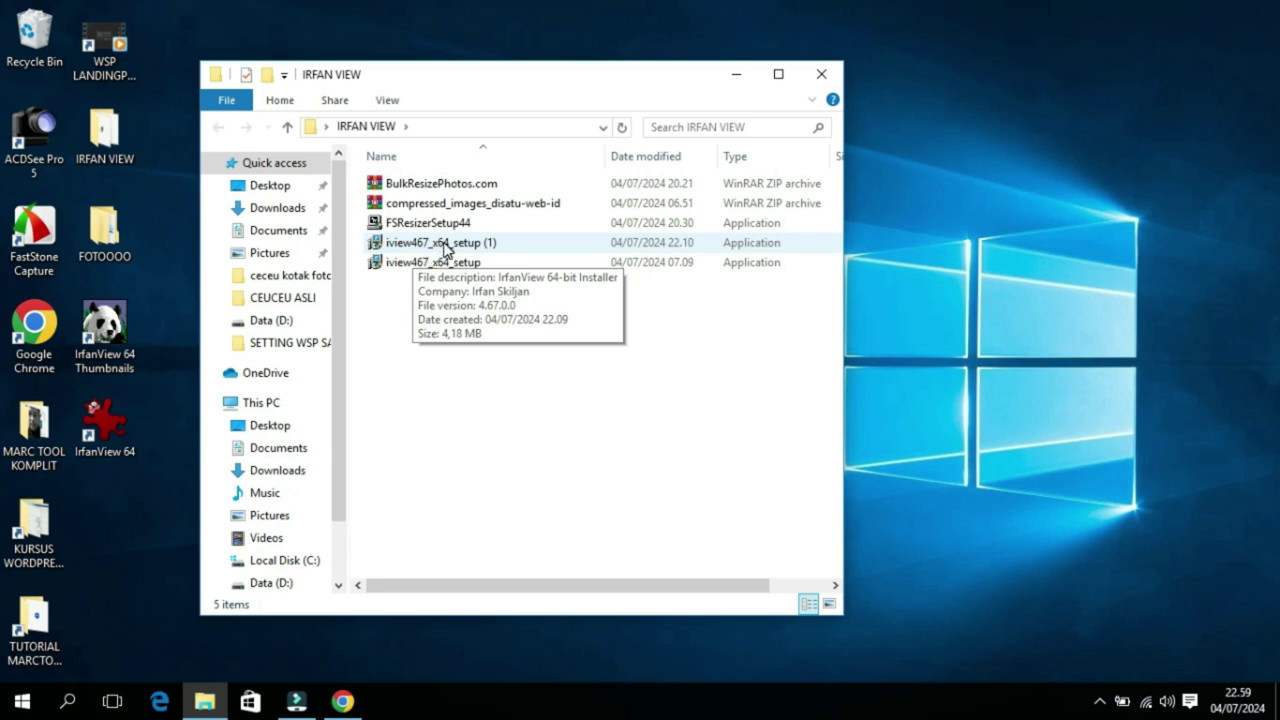
click(737, 74)
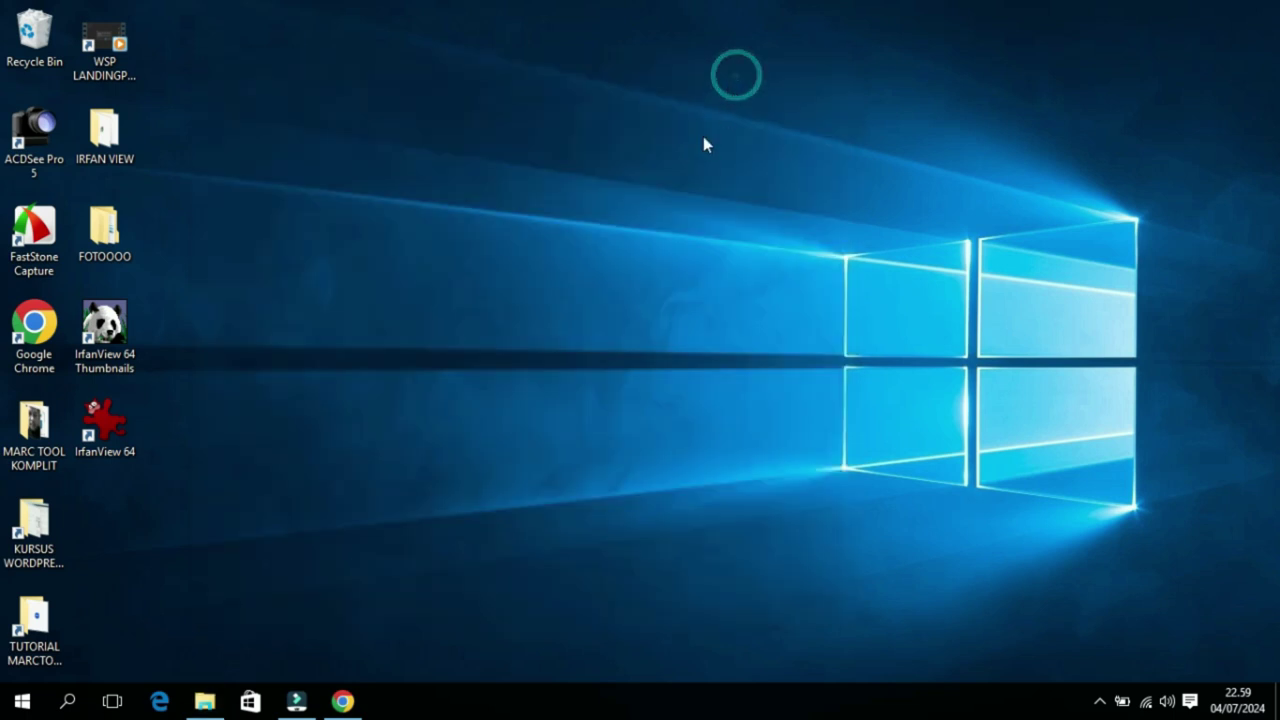
Step: Open IrfanView 64 Thumbnails and display the images of the CEUCEU ASLI folder inside FOTOOOO on the Desktop
double_click(115, 335)
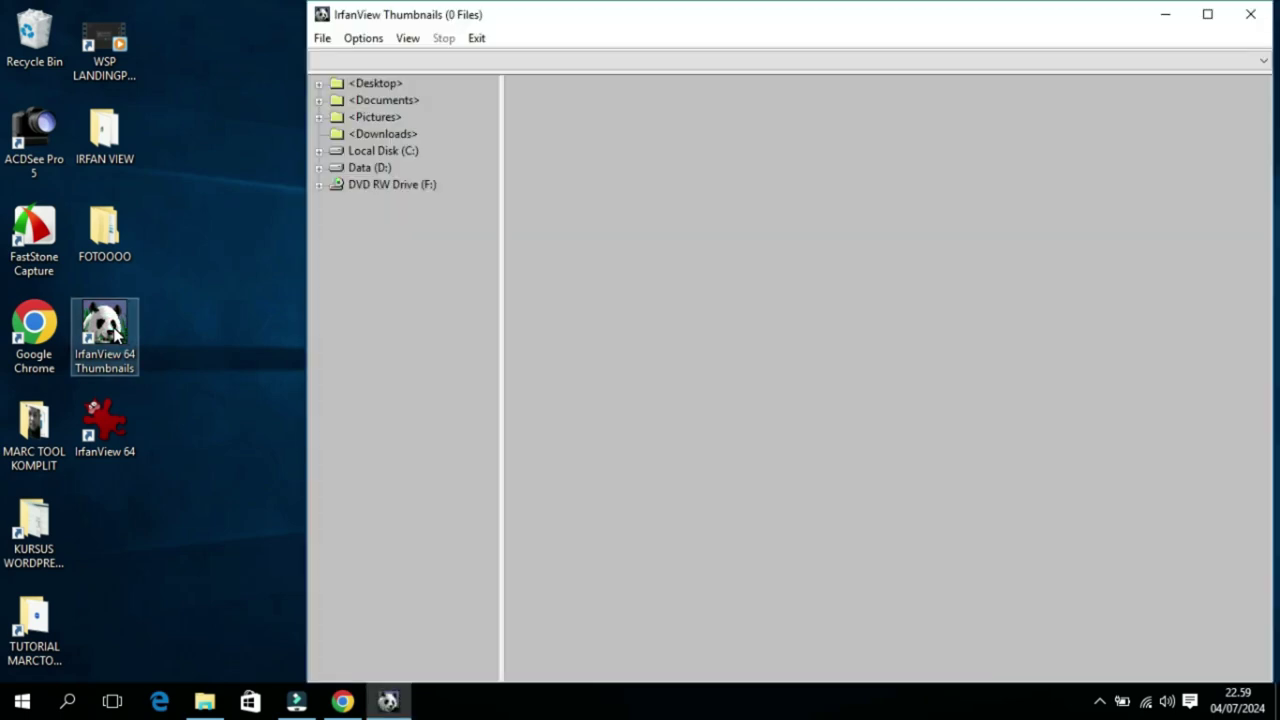
click(319, 85)
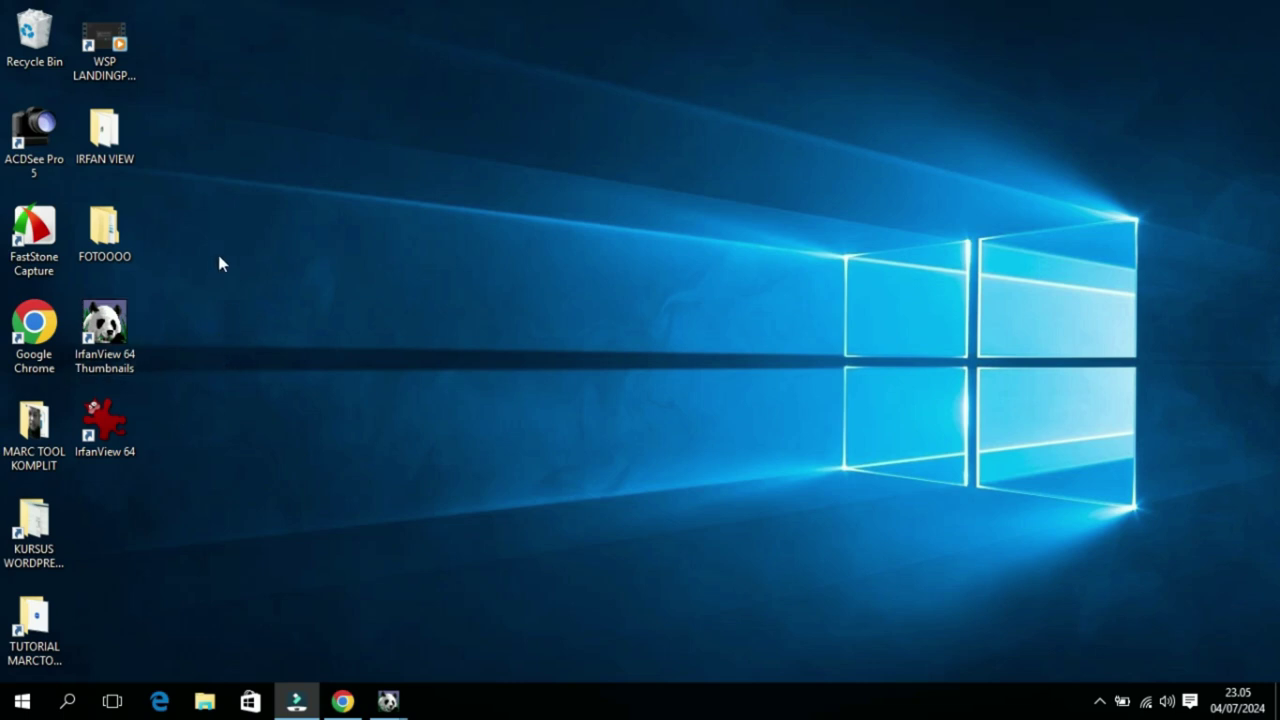
double_click(122, 334)
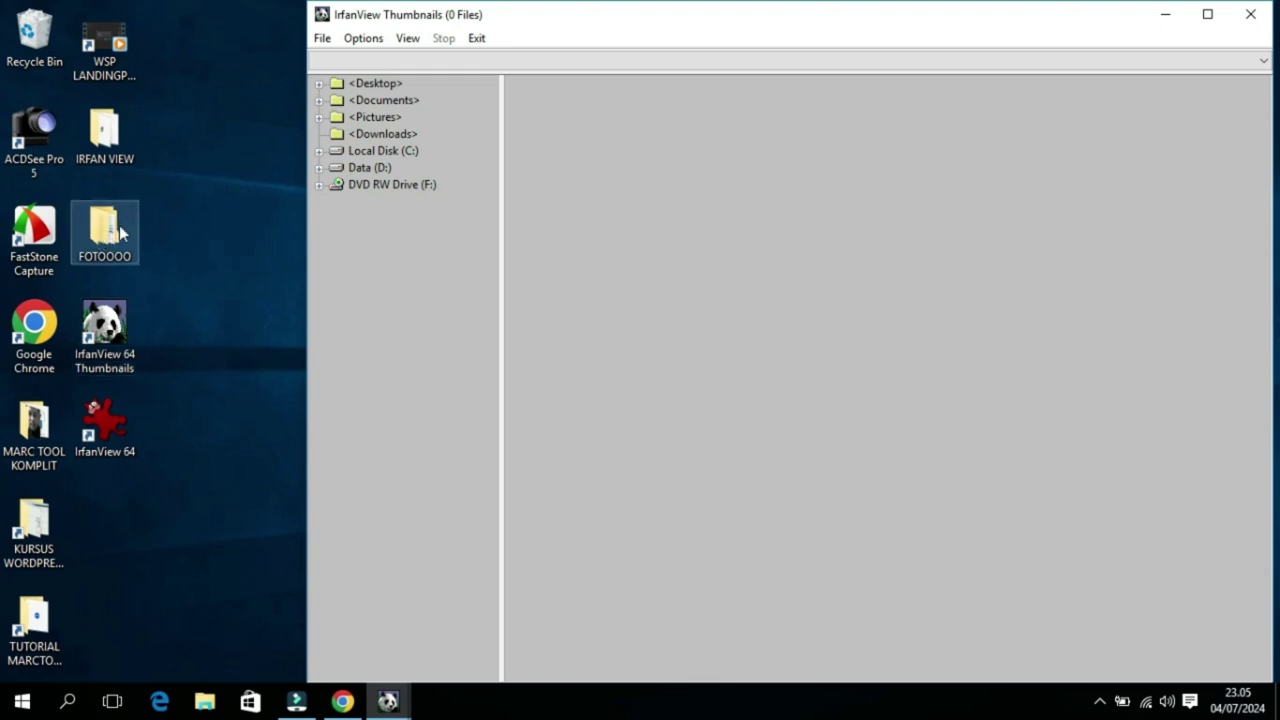
click(318, 85)
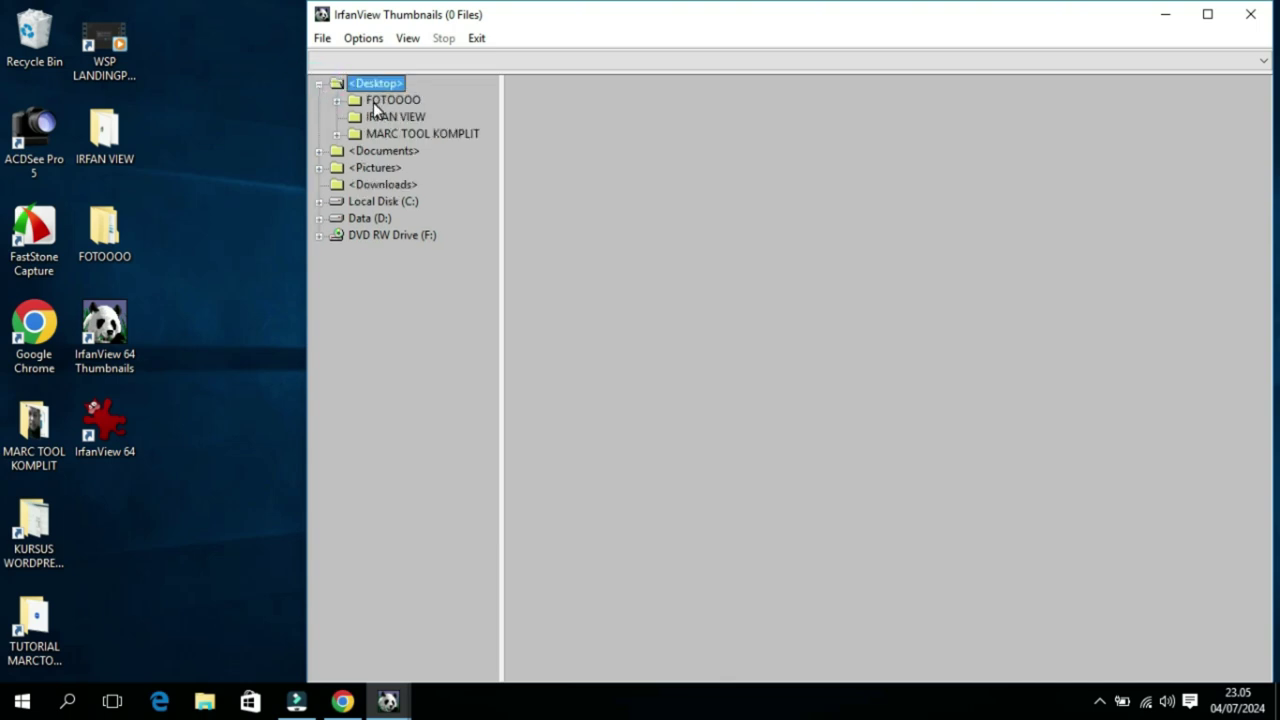
click(373, 102)
double_click(353, 103)
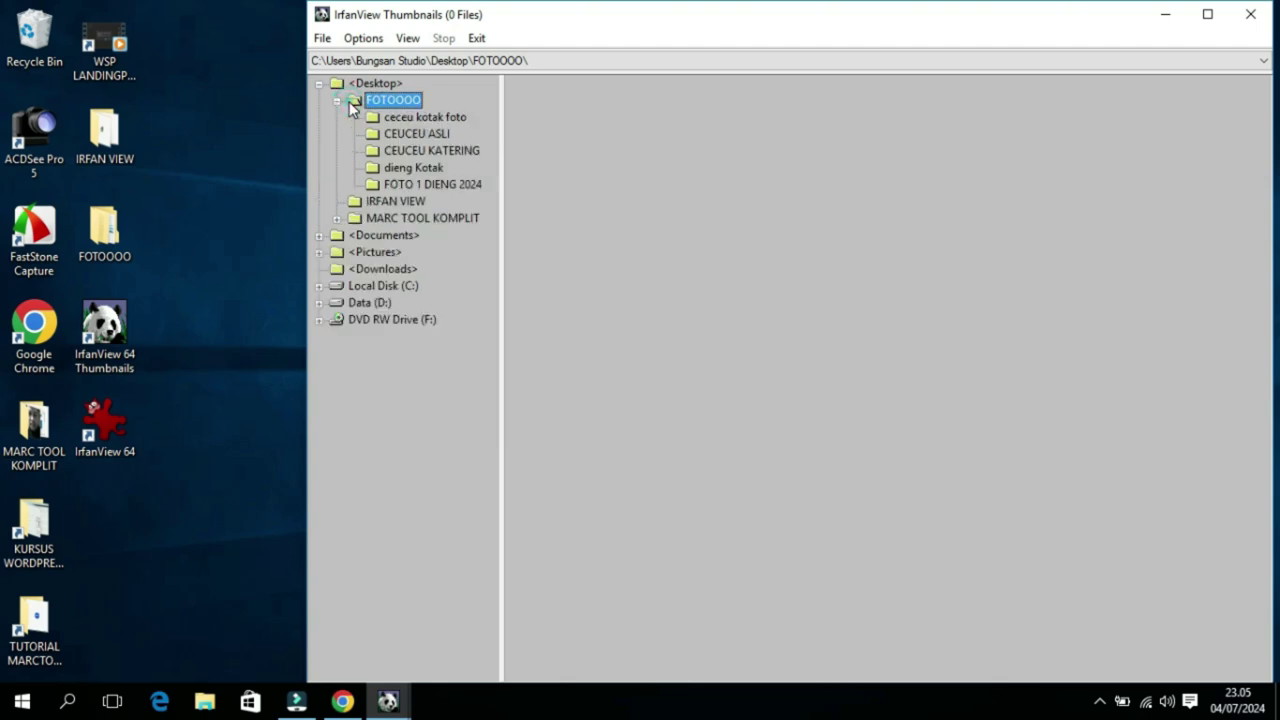
click(402, 133)
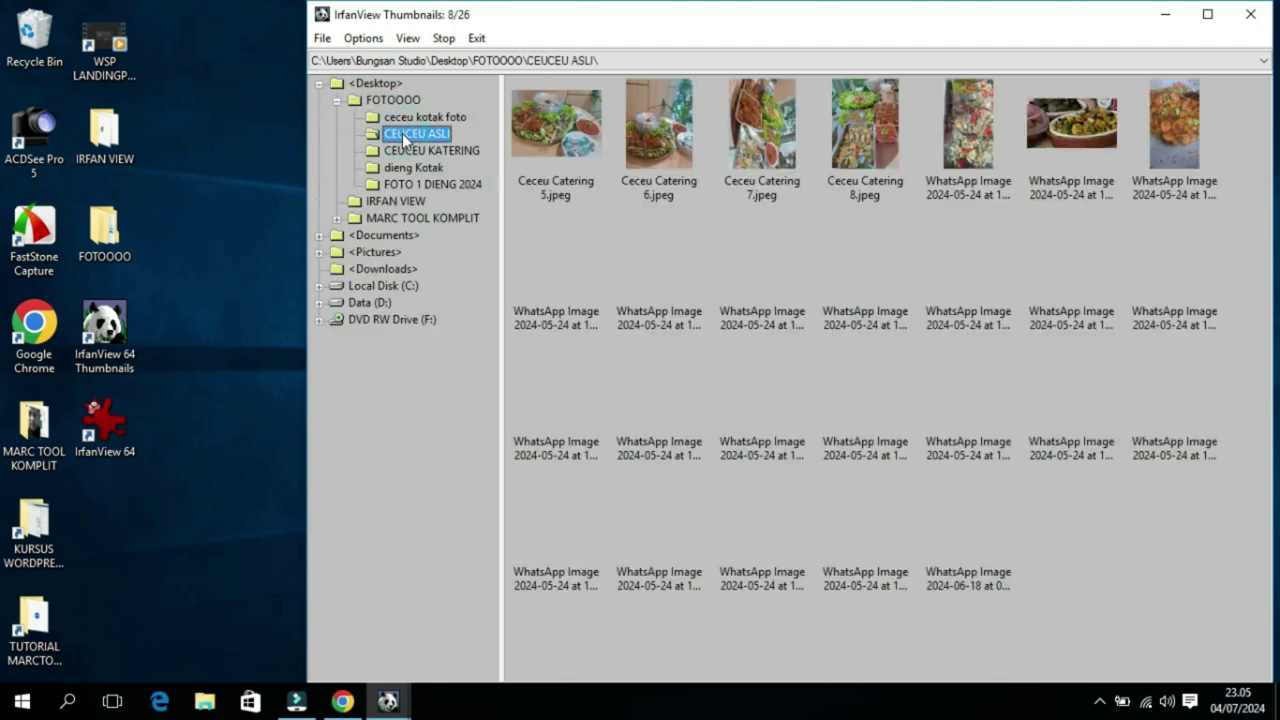
Step: Open Ceceu Catering 5.jpeg from the thumbnails in IrfanView and bring up the Batch Conversion/Rename dialog
double_click(518, 125)
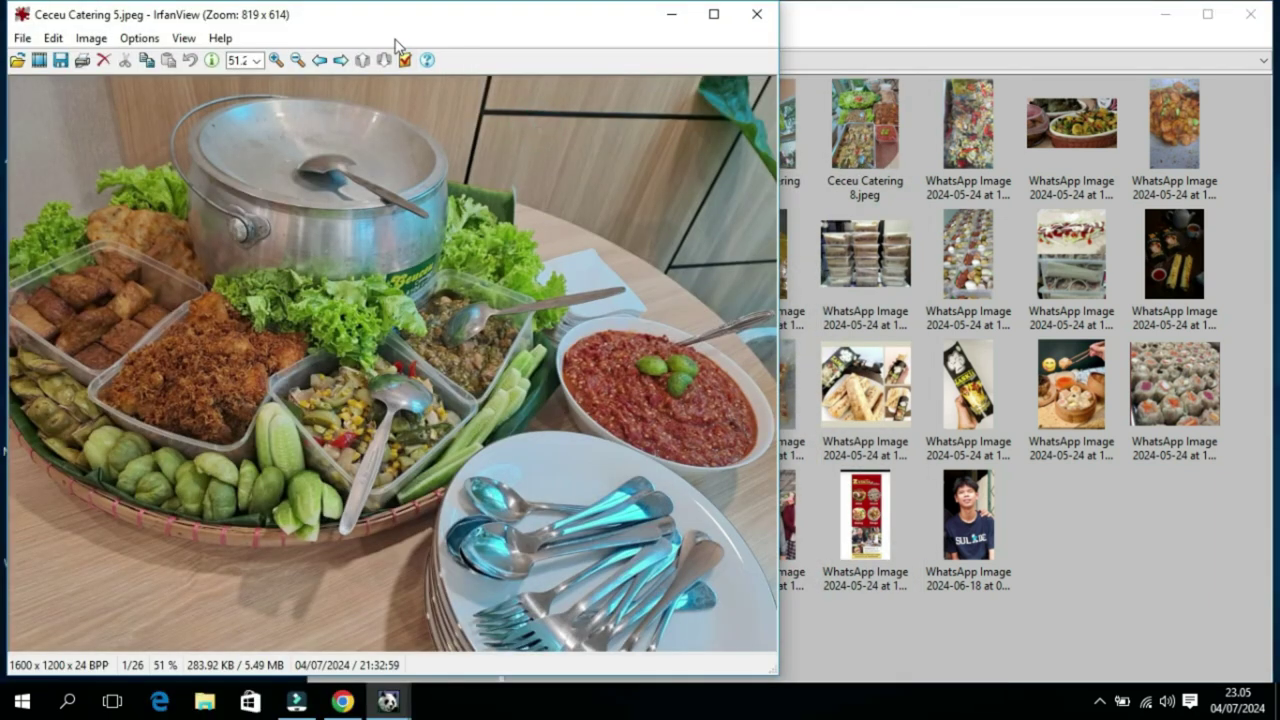
drag(371, 27, 451, 38)
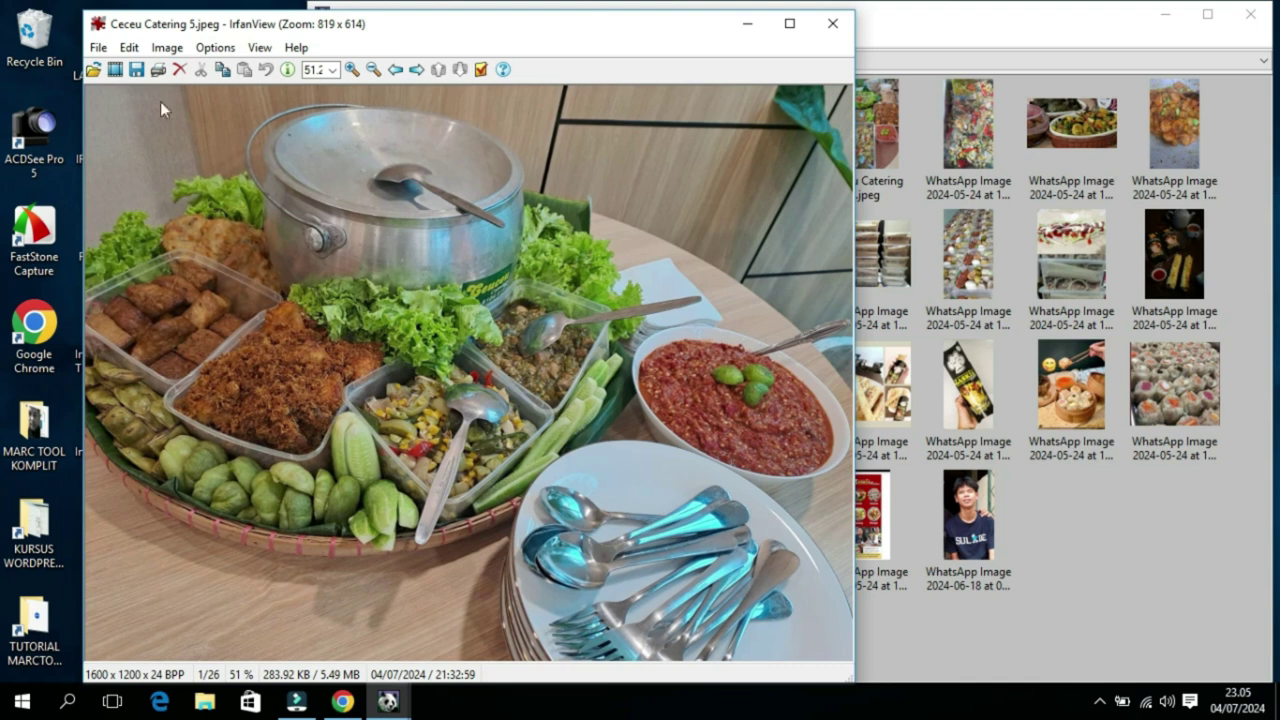
click(98, 50)
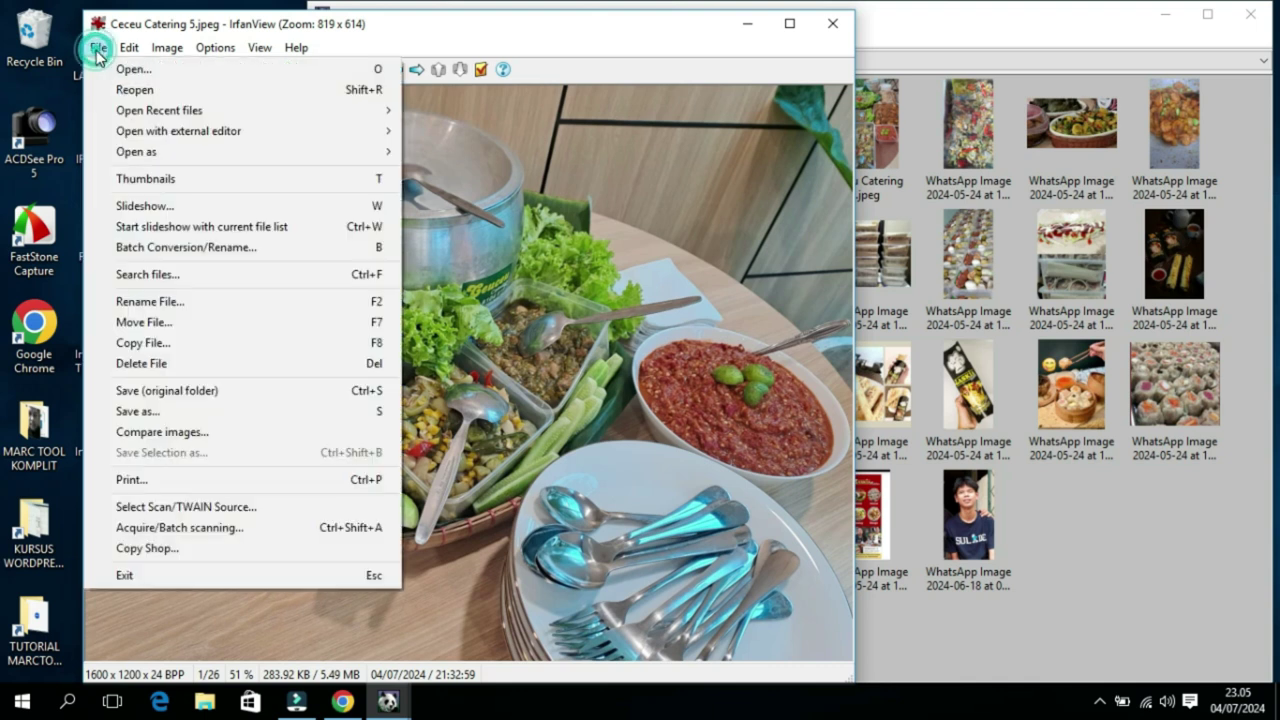
click(169, 247)
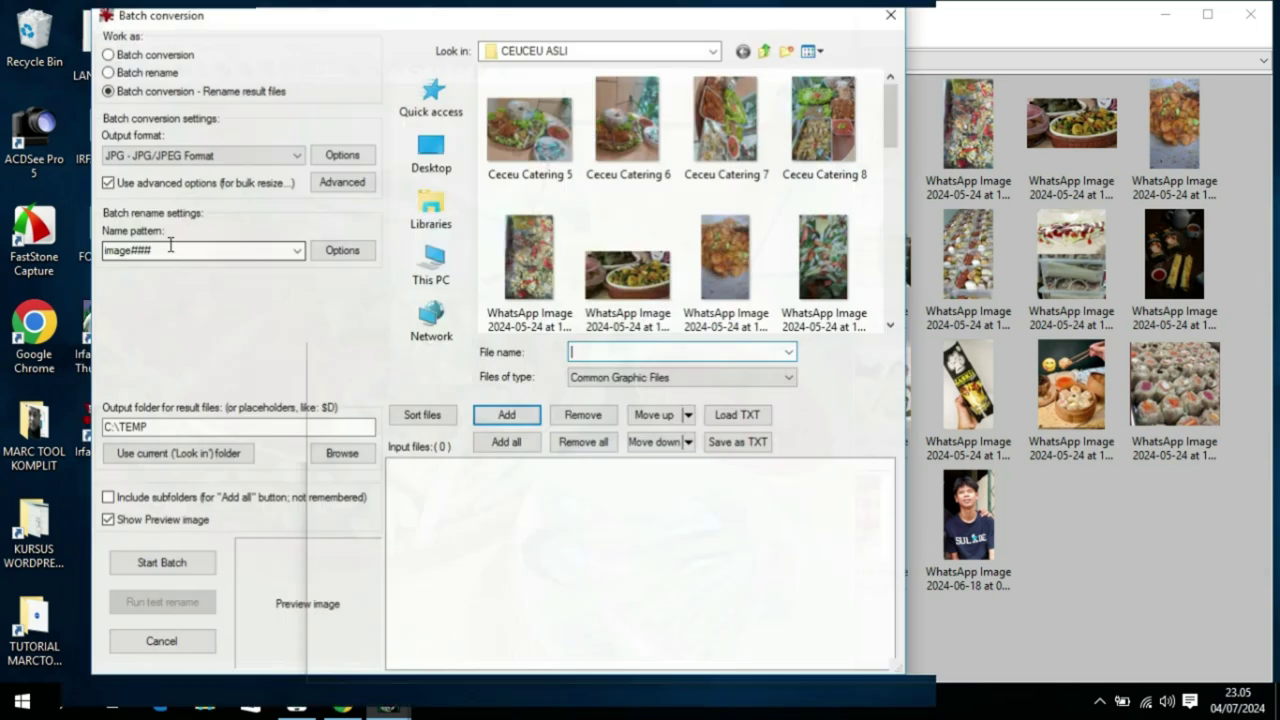
Step: Set the batch to convert and rename the result files, with PNG - Portable Network Graphics as the output format
click(110, 92)
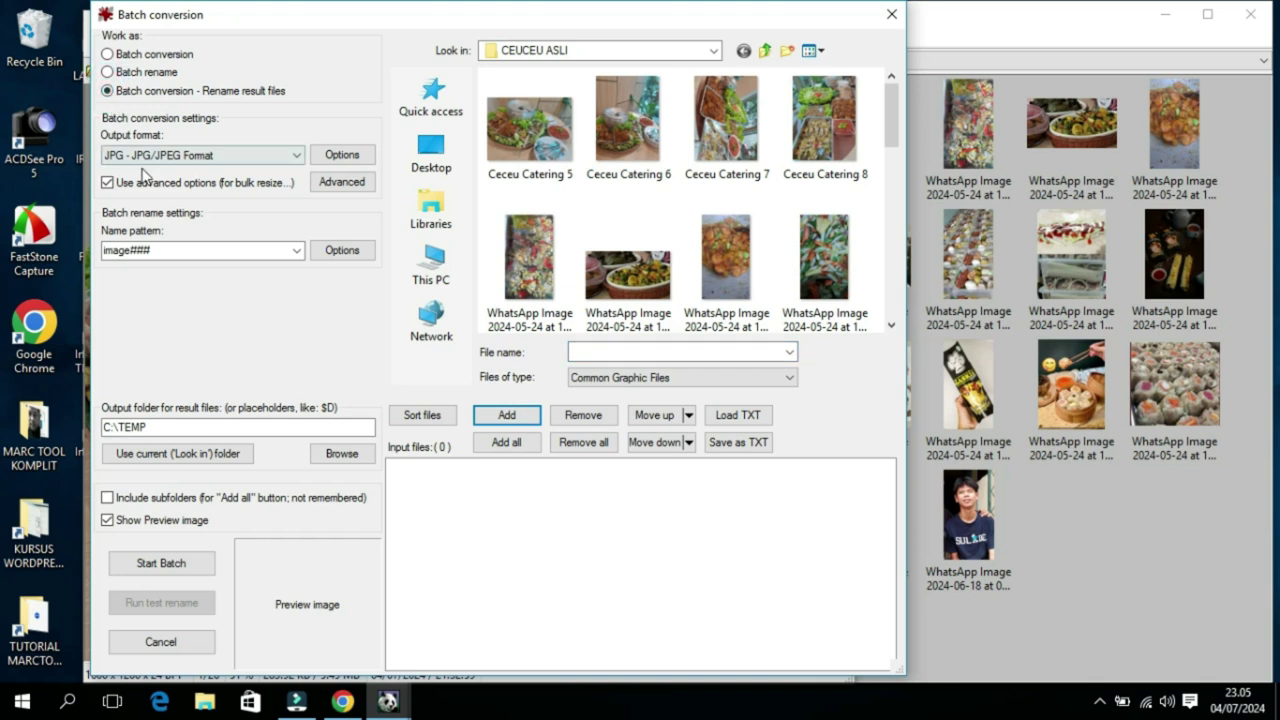
click(295, 162)
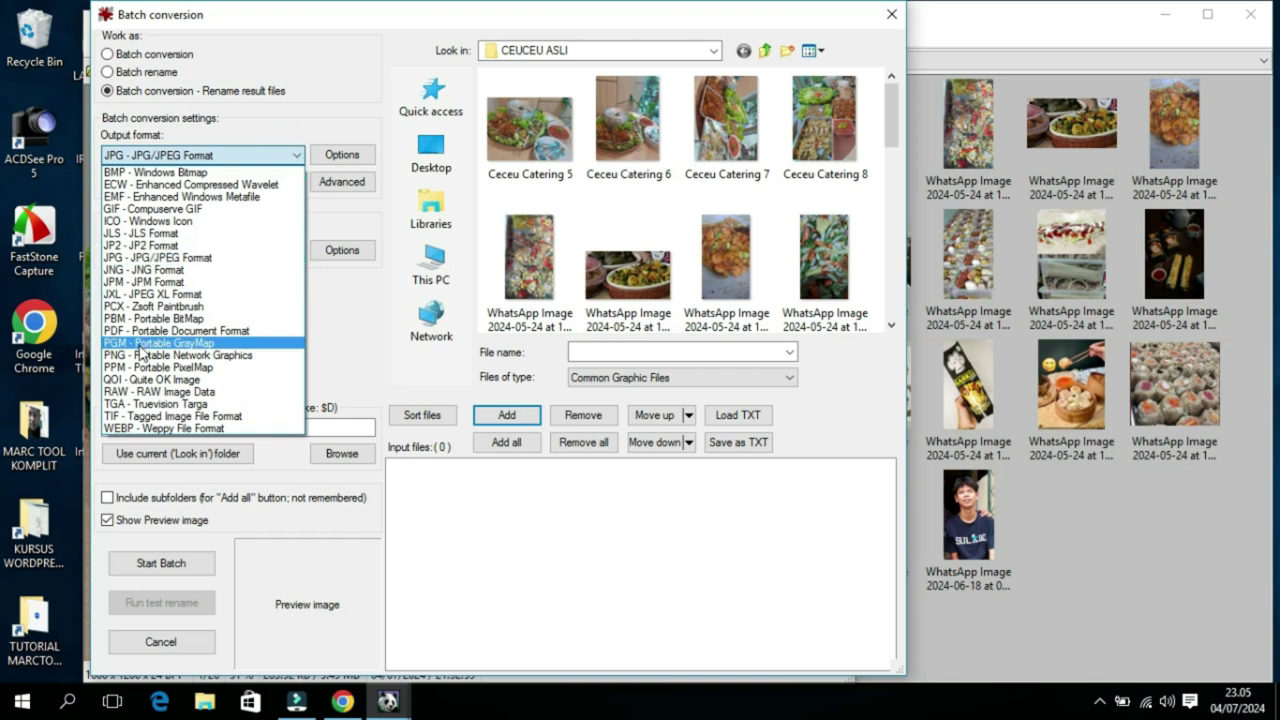
click(176, 355)
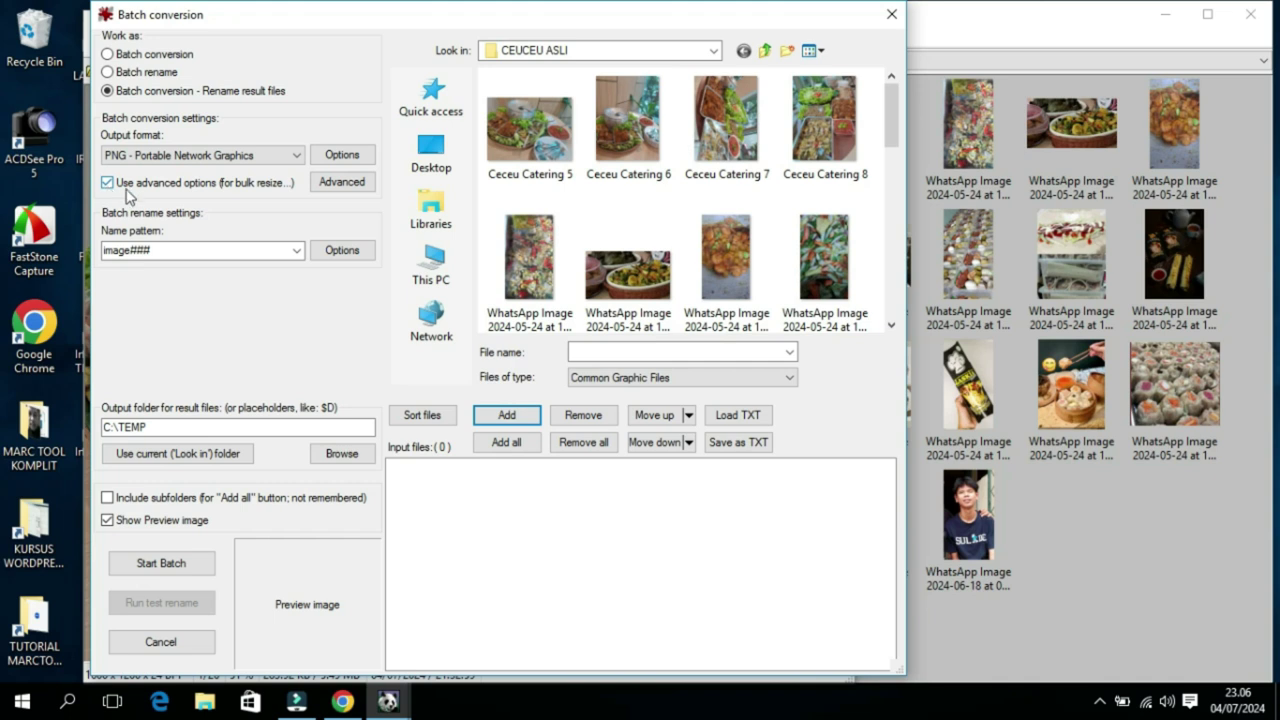
Step: Apply the advanced option that crops all images to width 400 and height 400 from the center
click(341, 182)
click(350, 161)
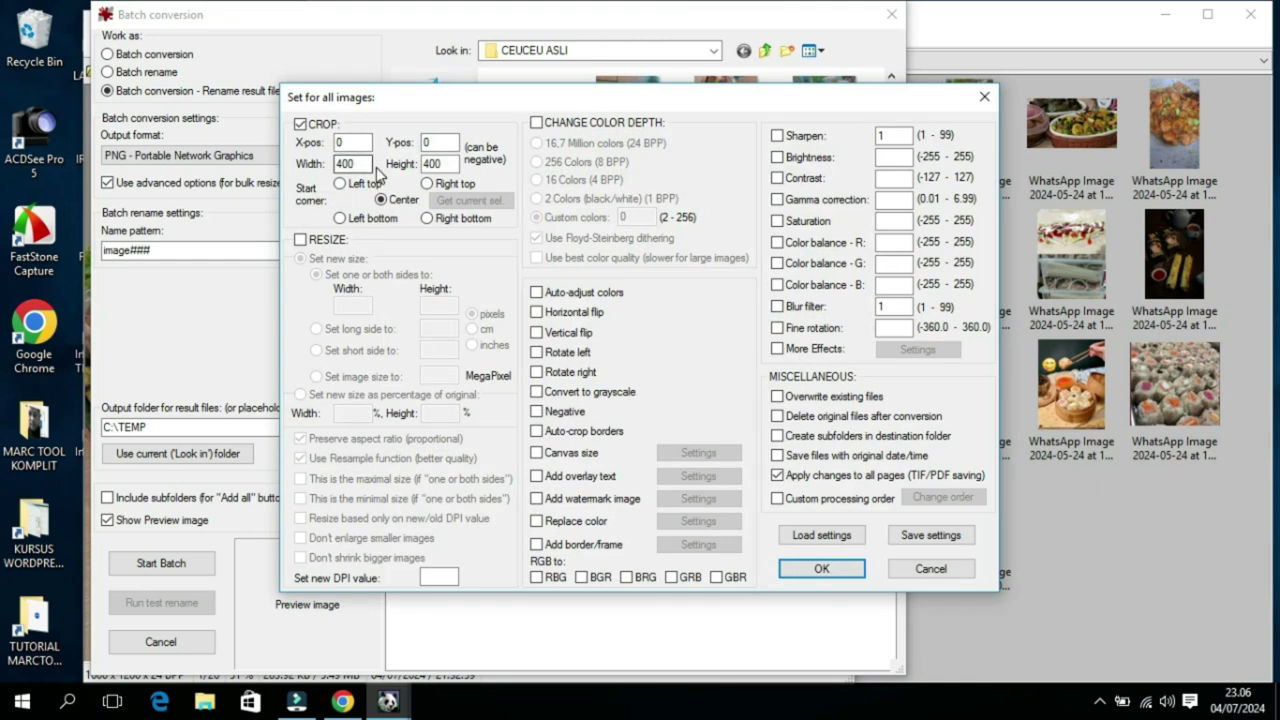
click(423, 164)
click(810, 569)
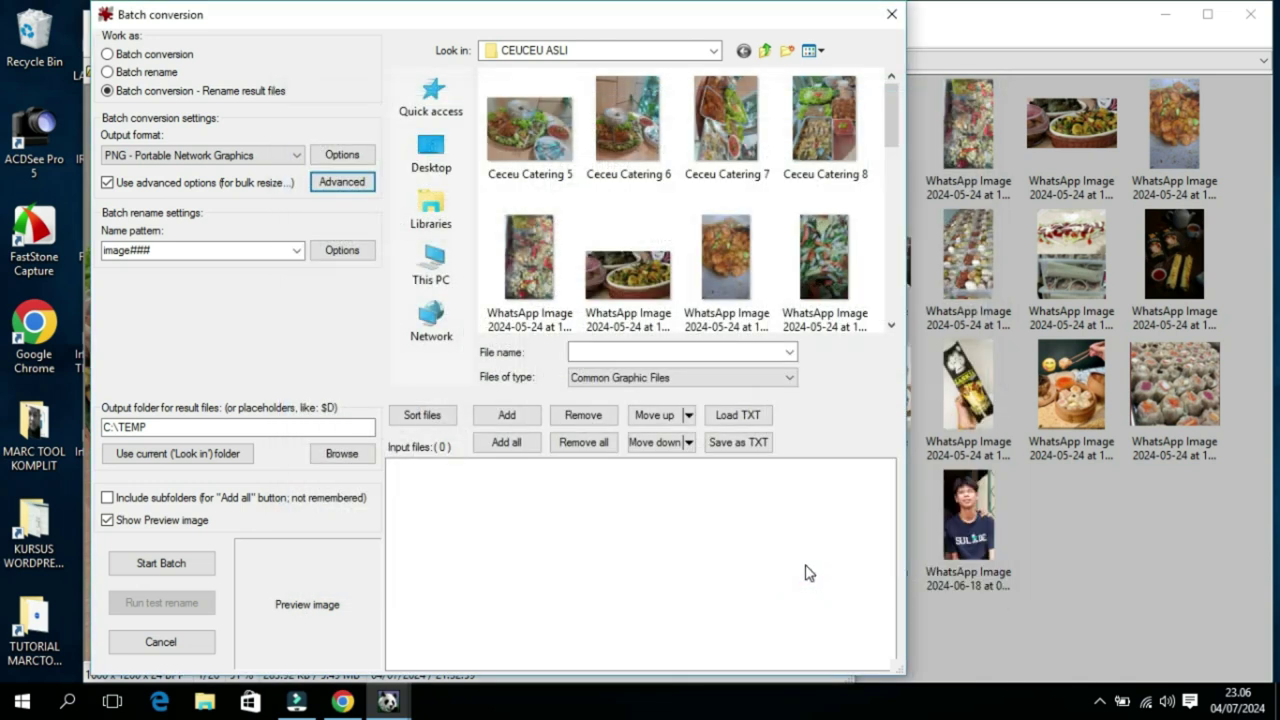
Step: Add all images of the CEUCEU ASLI folder to the batch input list
click(537, 141)
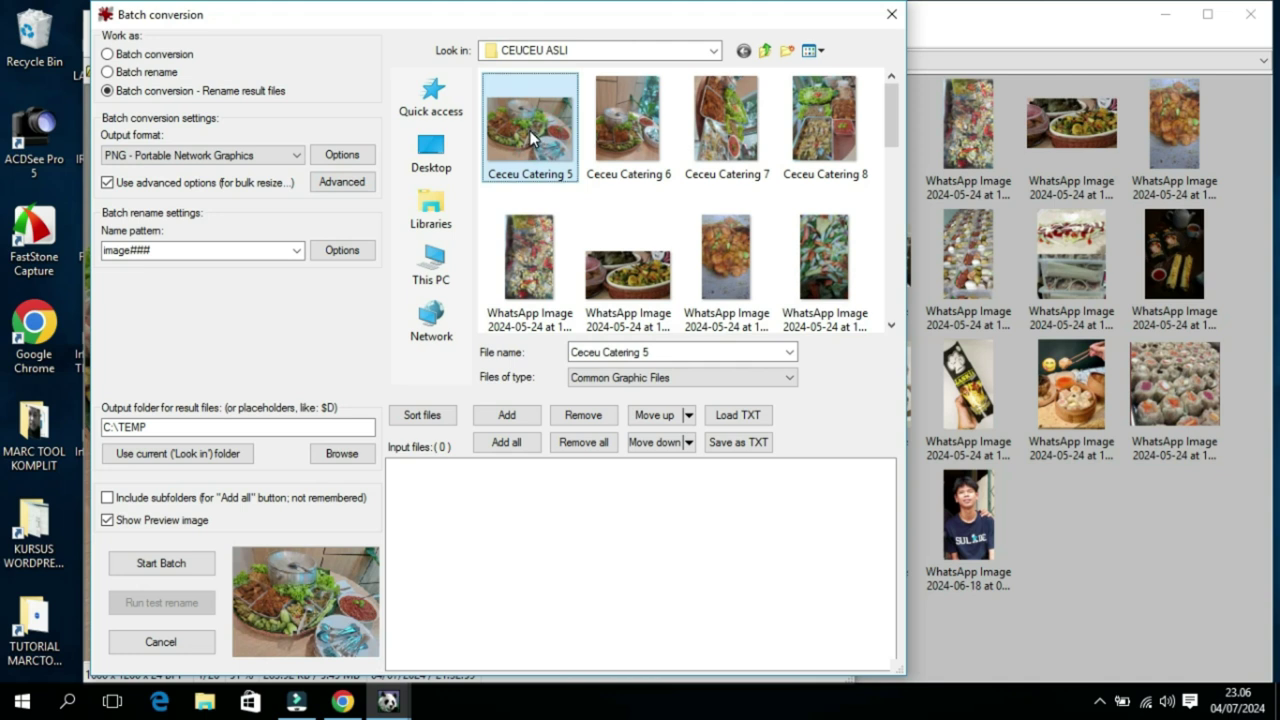
key(ctrl+a)
drag(522, 127, 522, 558)
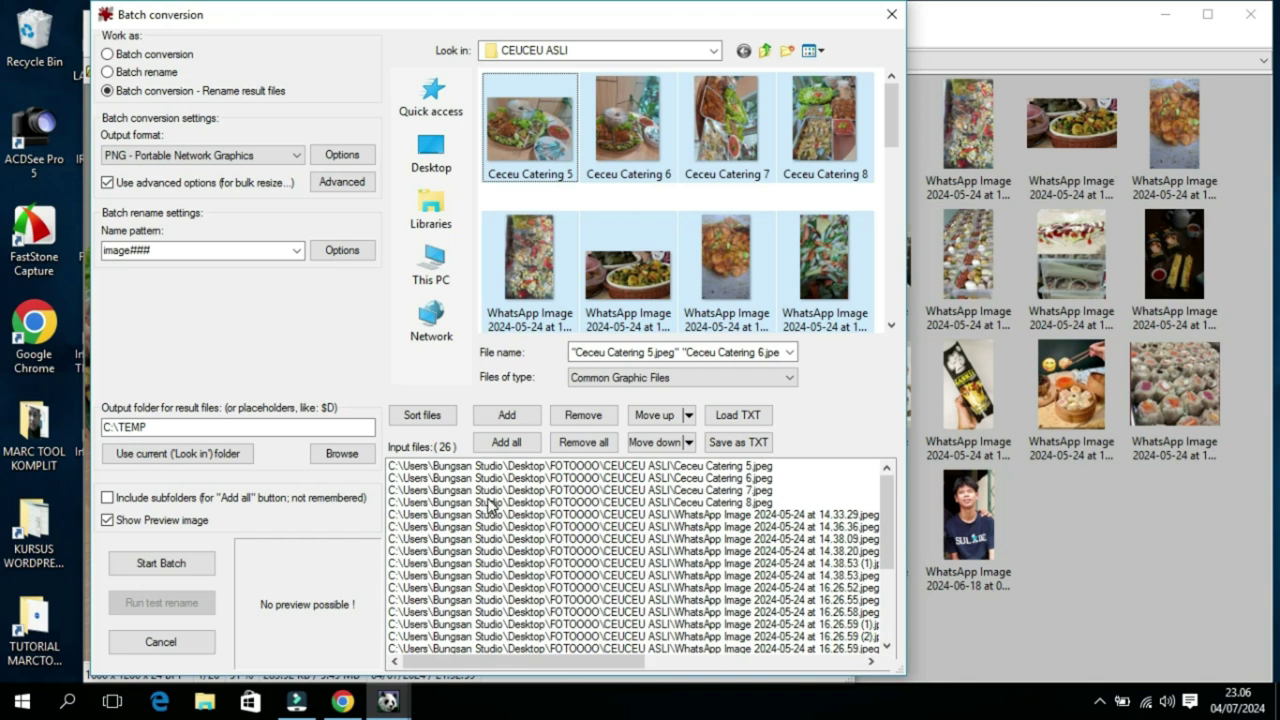
Step: Run the batch conversion with C:\TEMP as the output folder and the name pattern image###, and exit the batch
click(135, 423)
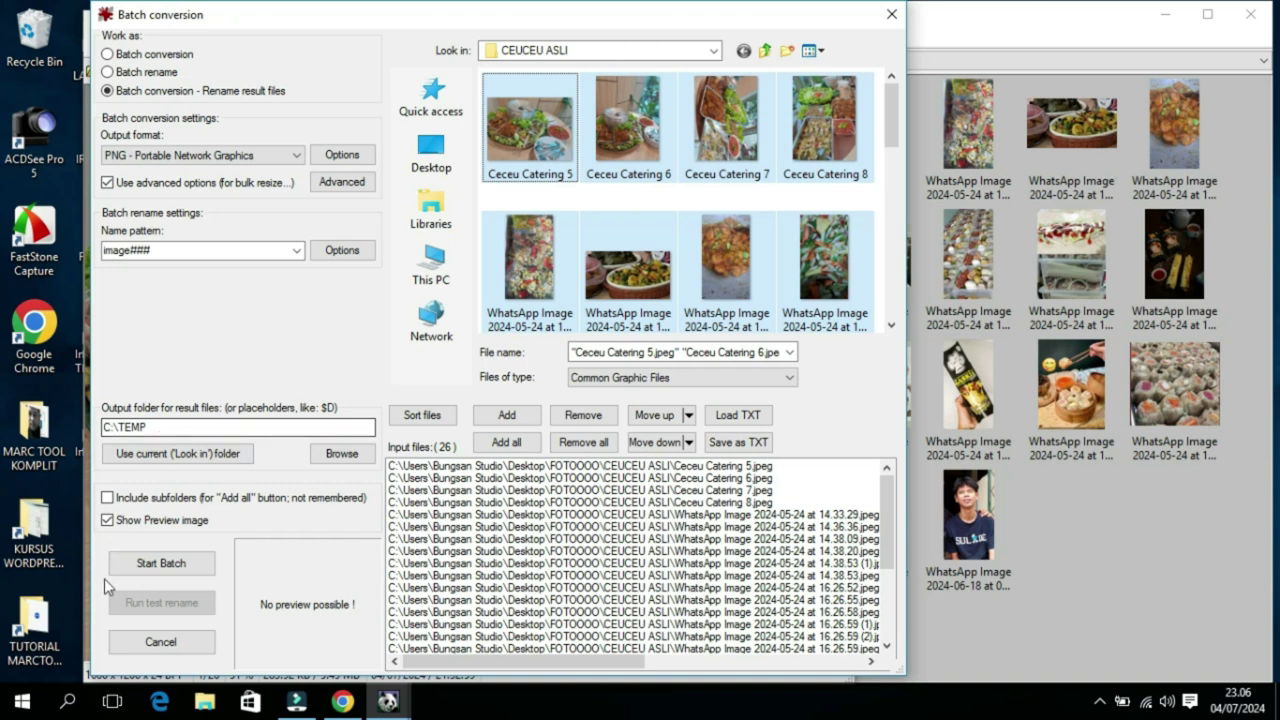
click(178, 565)
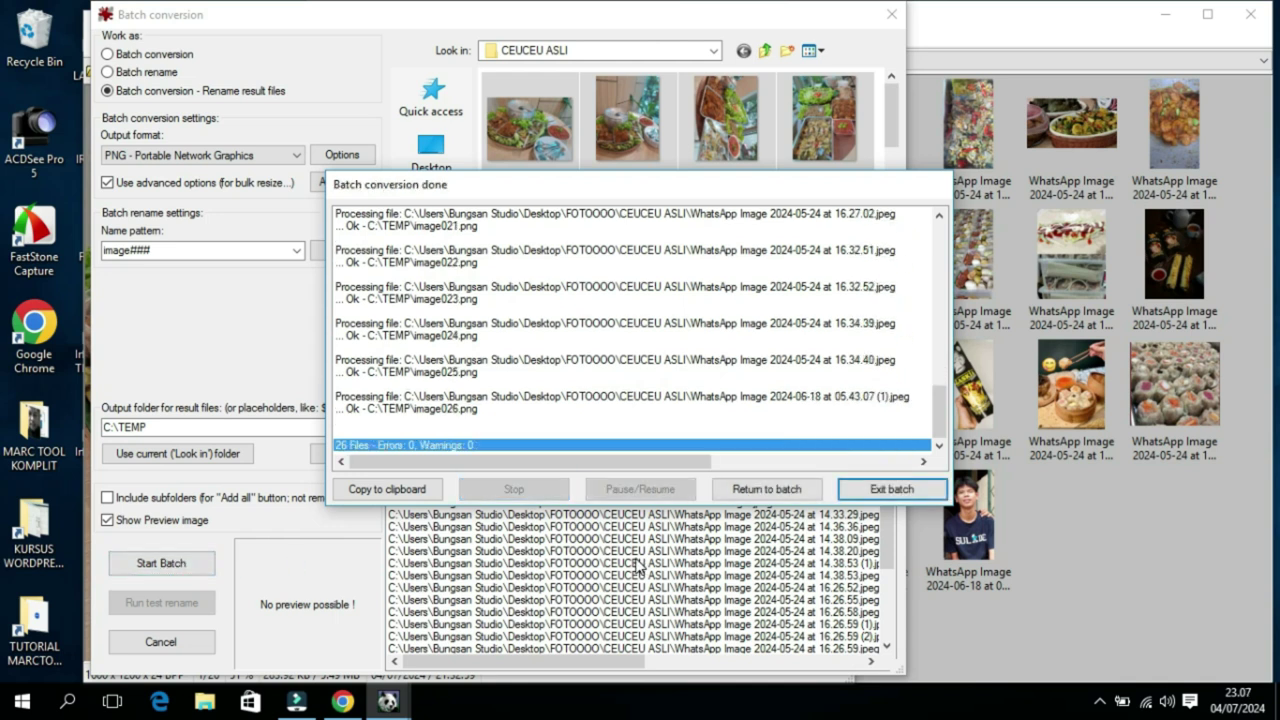
click(890, 490)
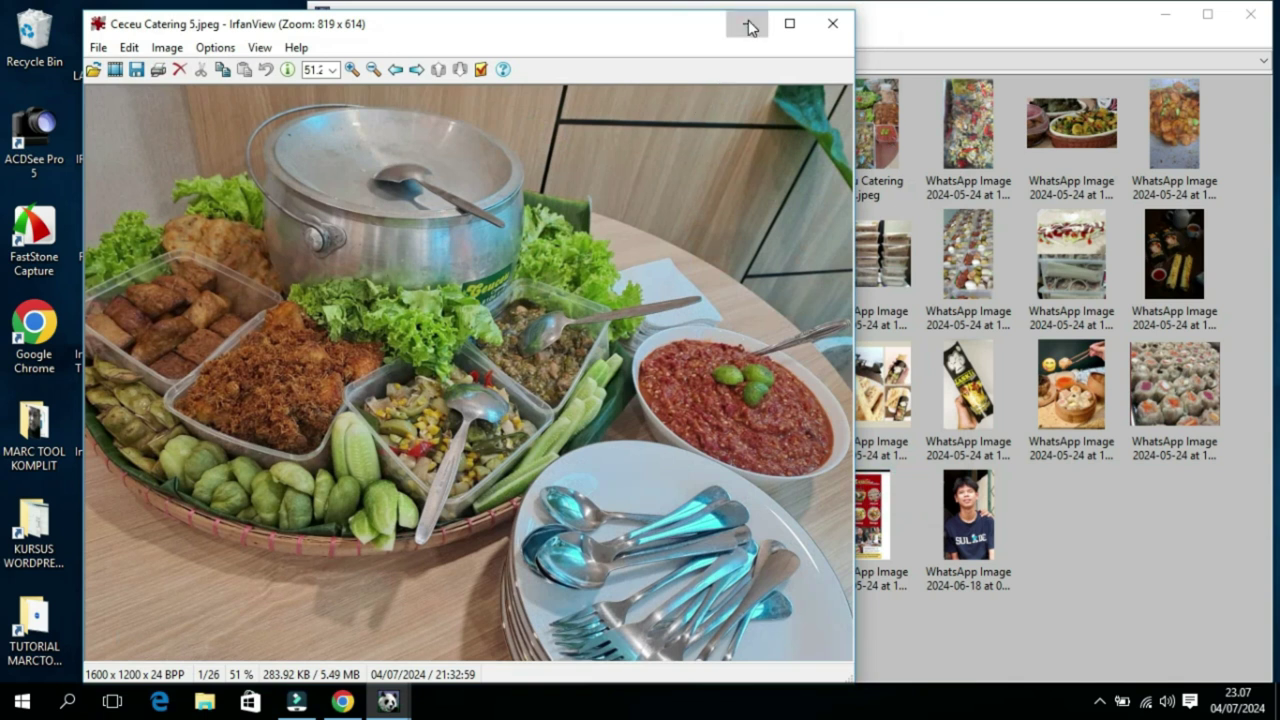
Step: Minimize both IrfanView windows and open the TEMP folder on Local Disk (C:) in File Explorer
click(750, 27)
click(1168, 16)
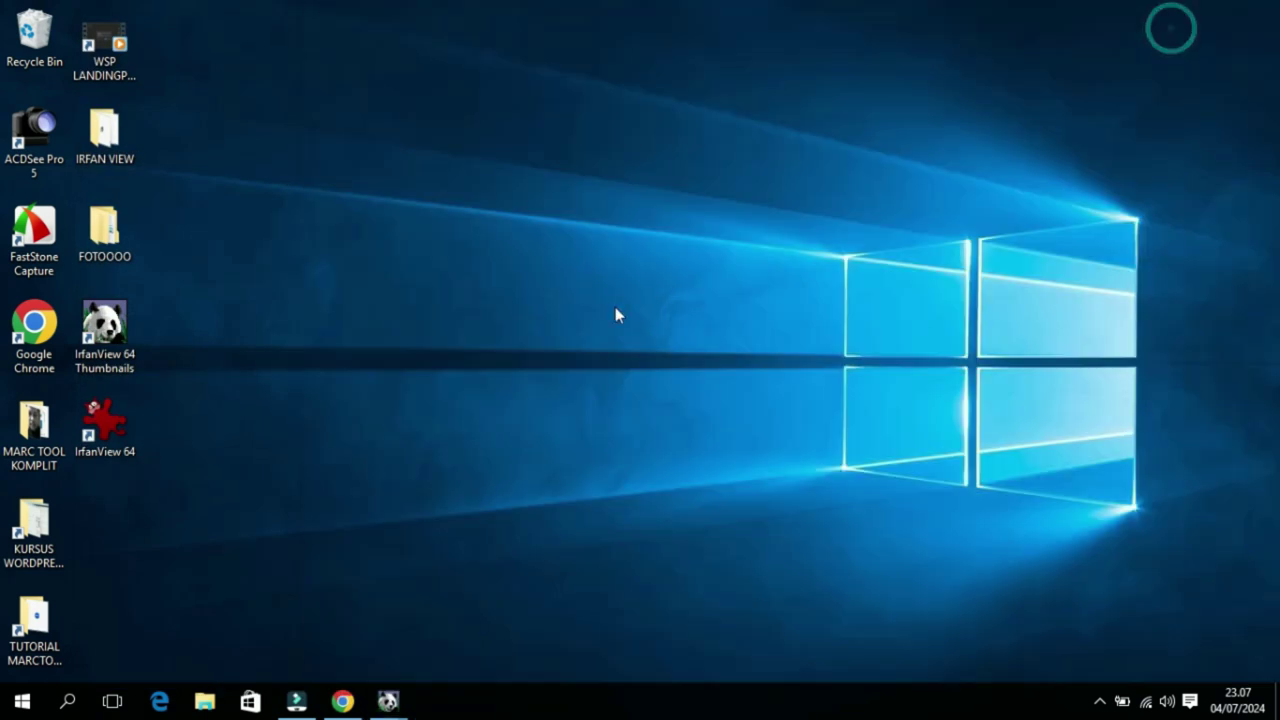
click(206, 704)
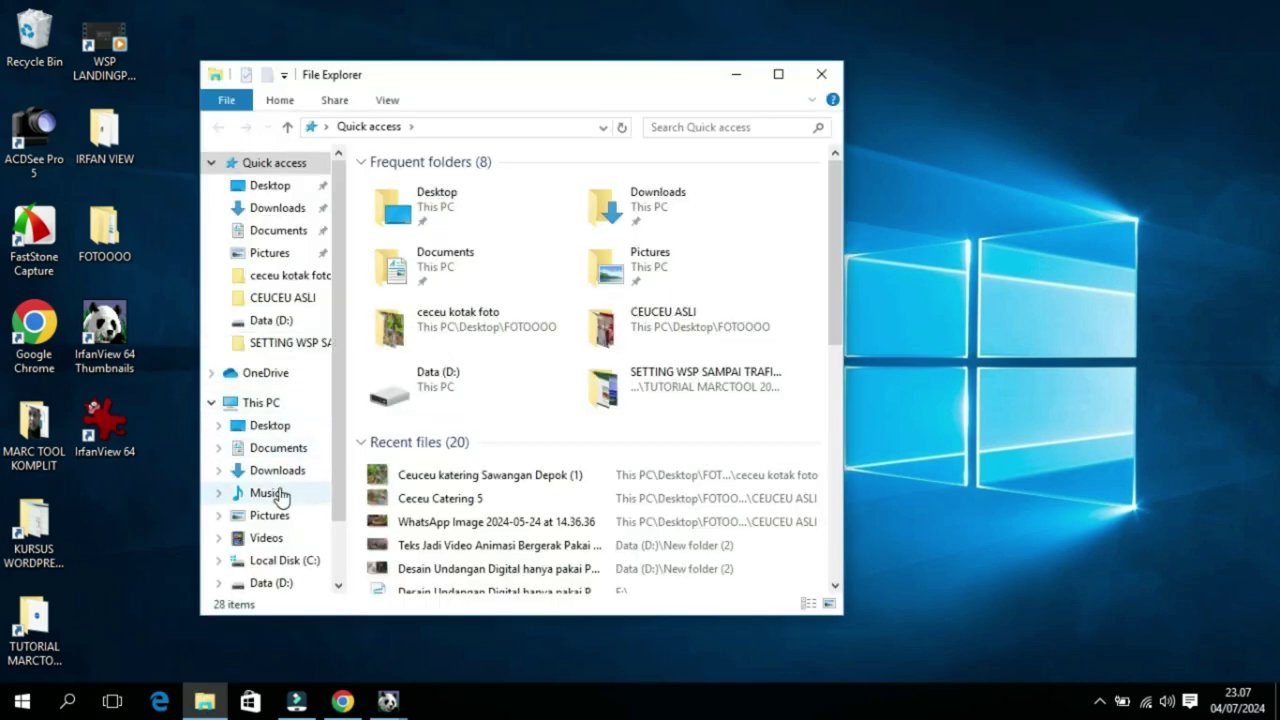
click(296, 562)
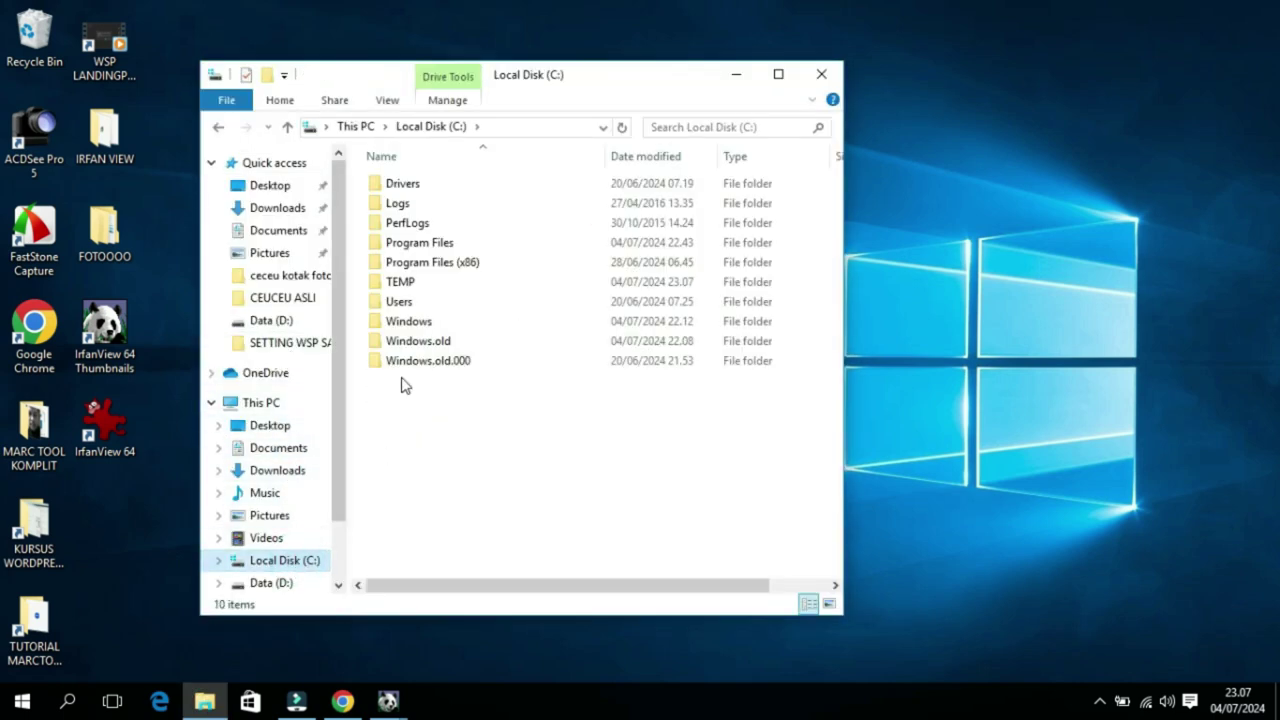
double_click(394, 285)
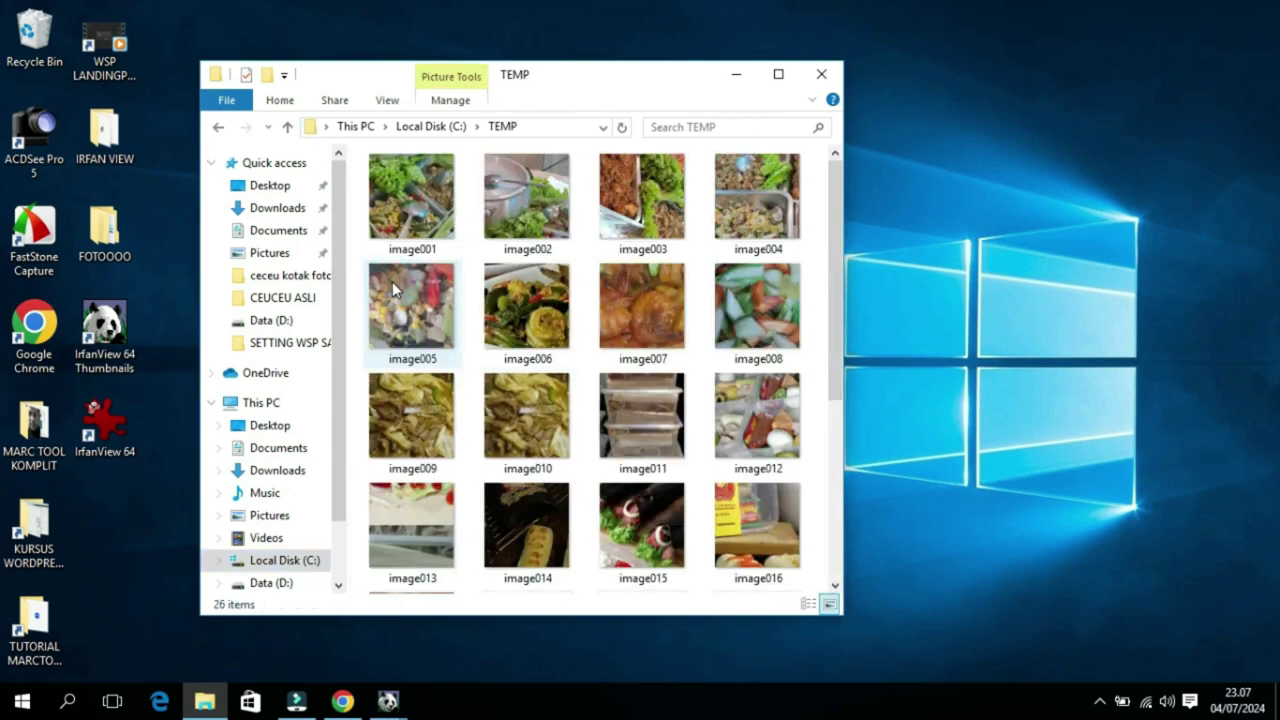
Step: Open image001 from the TEMP folder in ACDSee Quick View
double_click(417, 220)
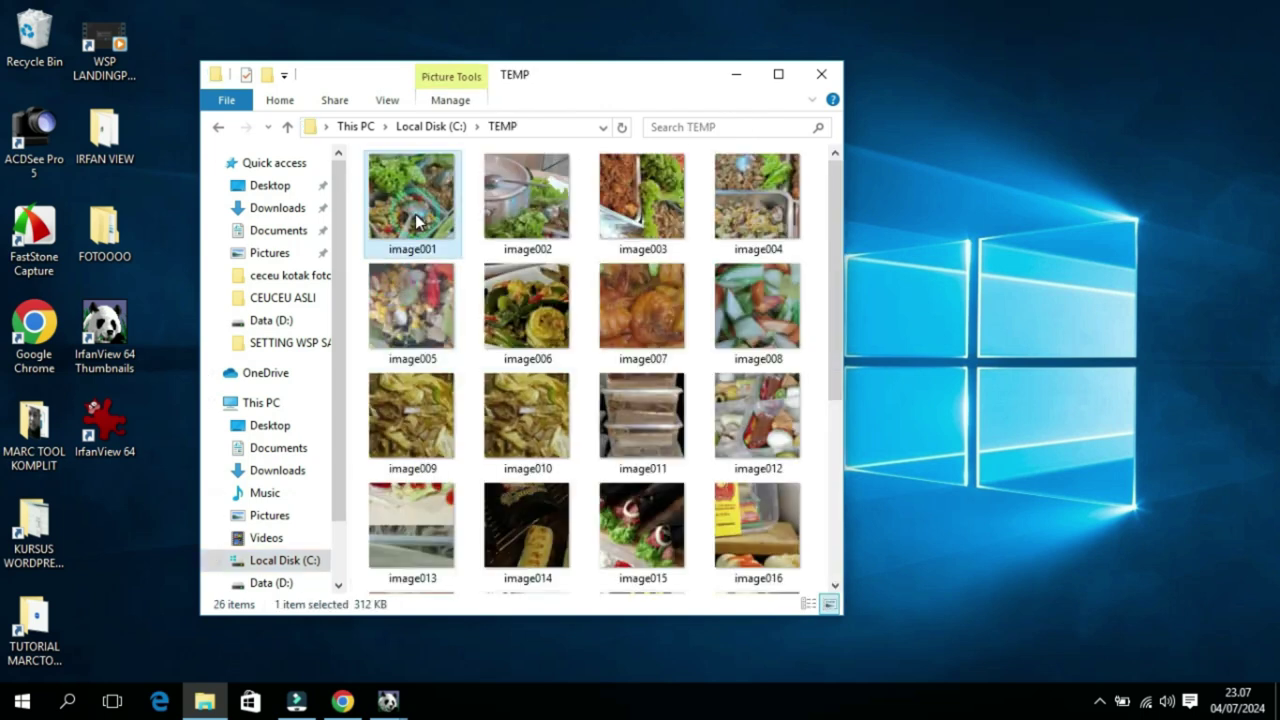
click(485, 579)
click(637, 634)
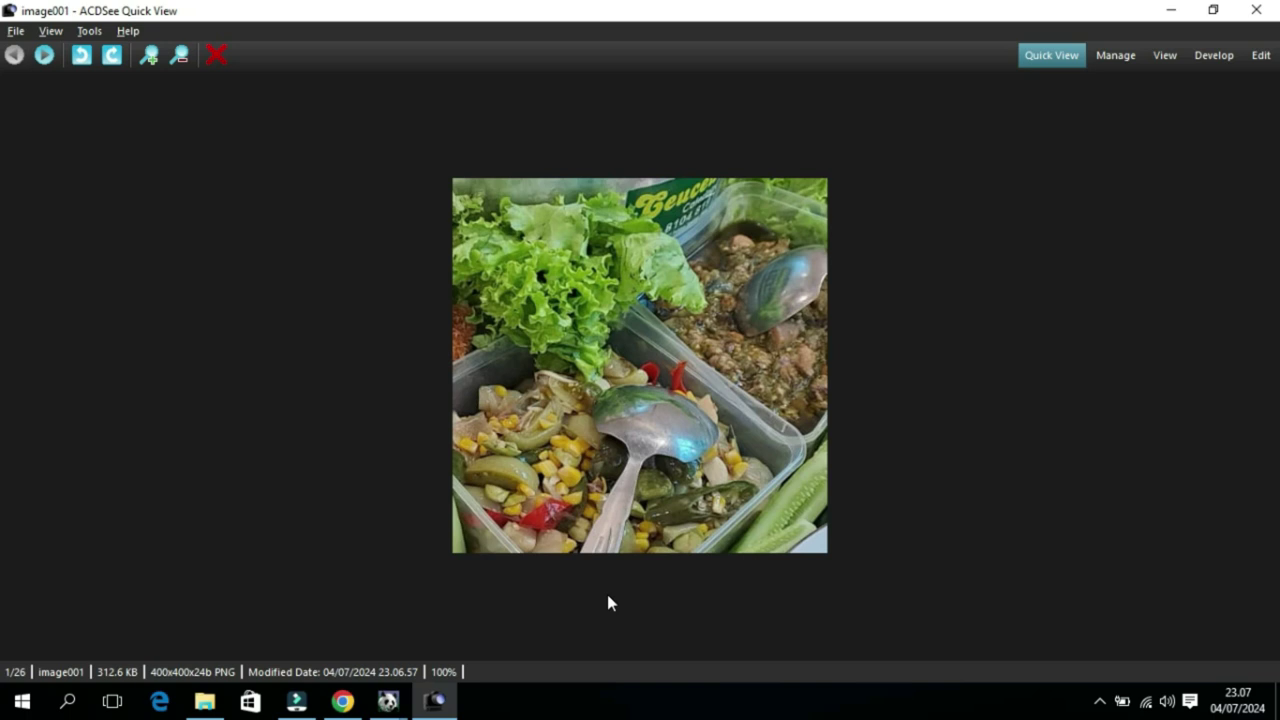
Step: Page through the cropped images repeatedly from image001 onward to examine their size and framing, and close the viewer
key(Right)
key(Right)
key(Right)
key(Right)
key(Right)
key(Right)
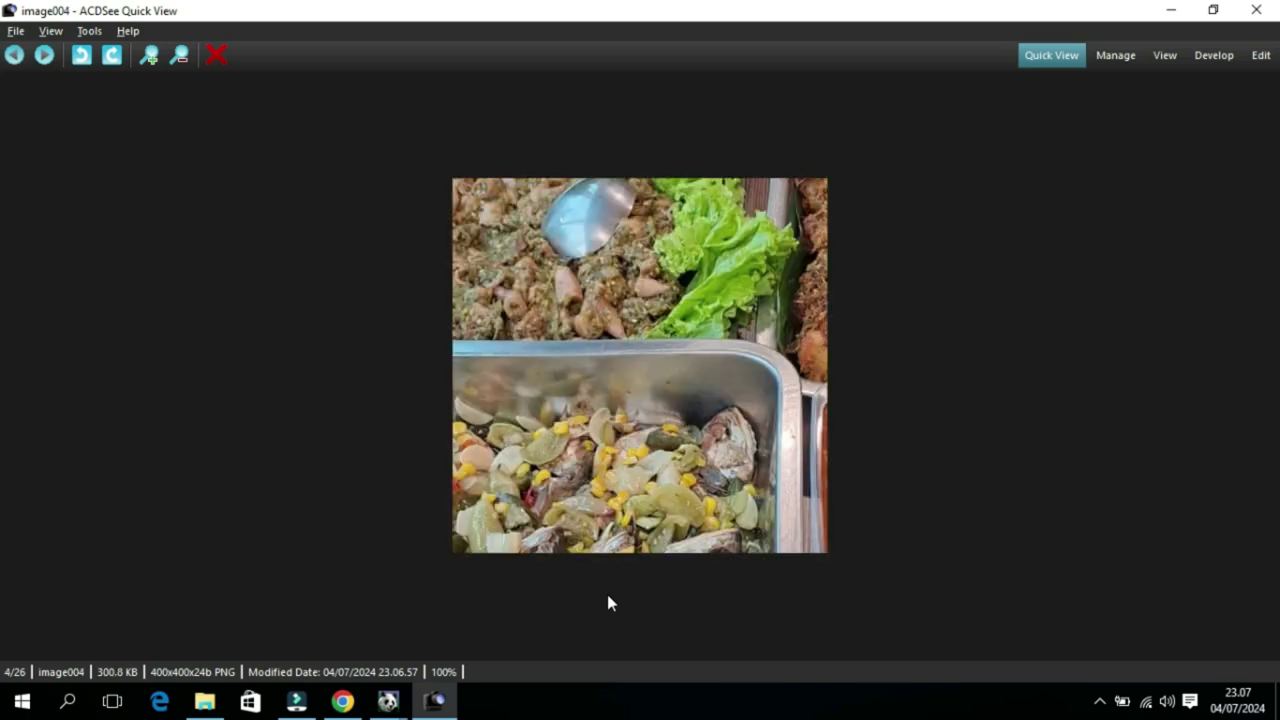
key(Right)
key(Right)
key(Right)
key(Right)
key(Right)
key(Right)
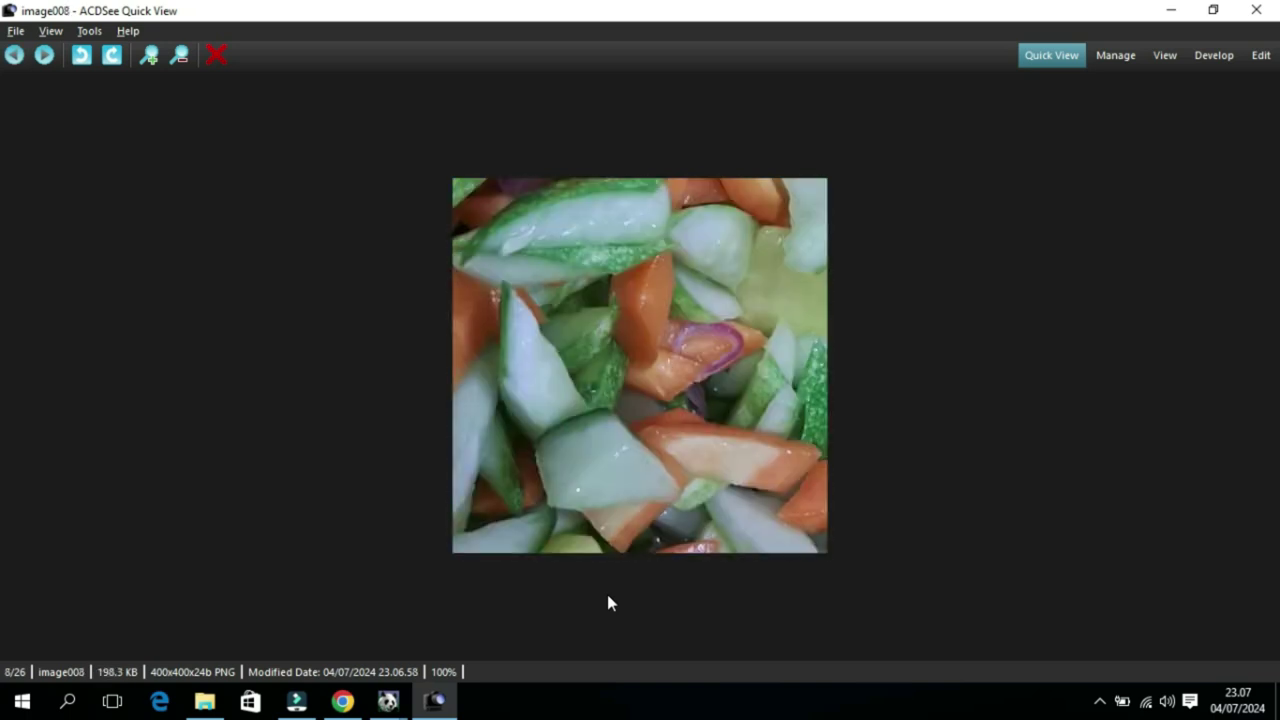
key(Right)
key(Right)
key(Right)
key(Right)
key(Right)
key(Right)
key(Right)
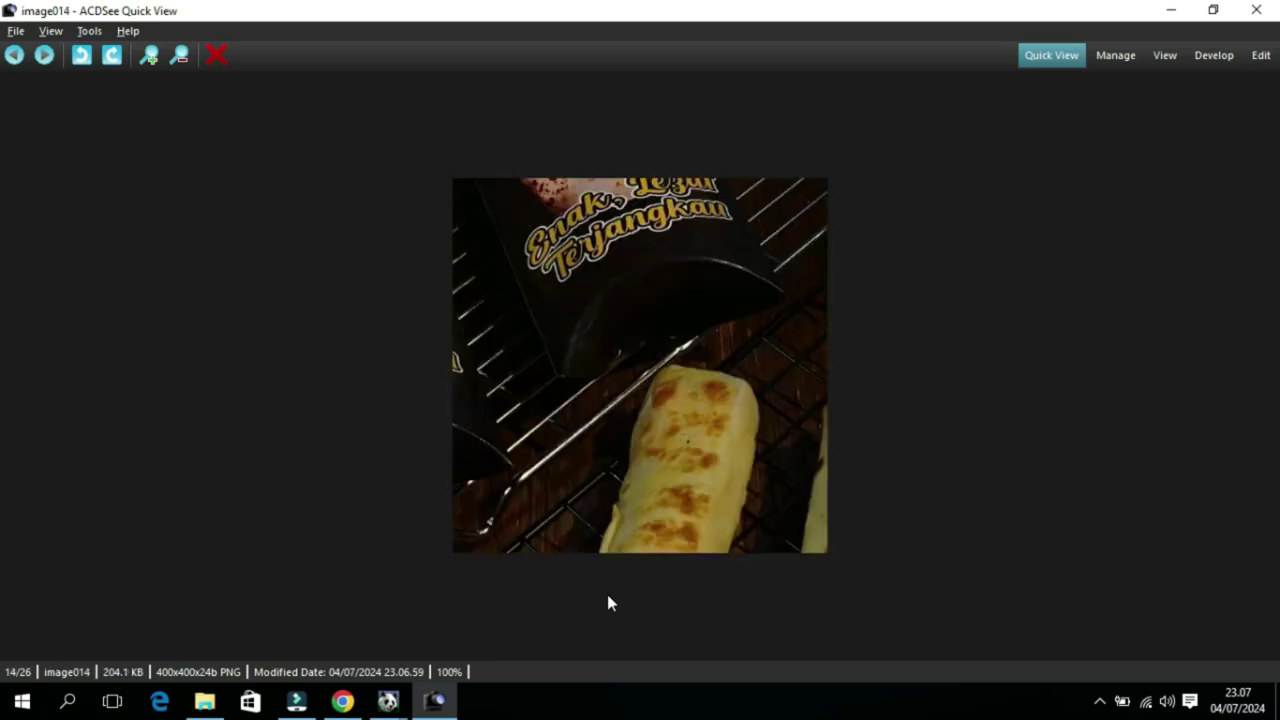
key(Right)
key(Right)
key(Right)
key(Right)
key(Right)
key(Right)
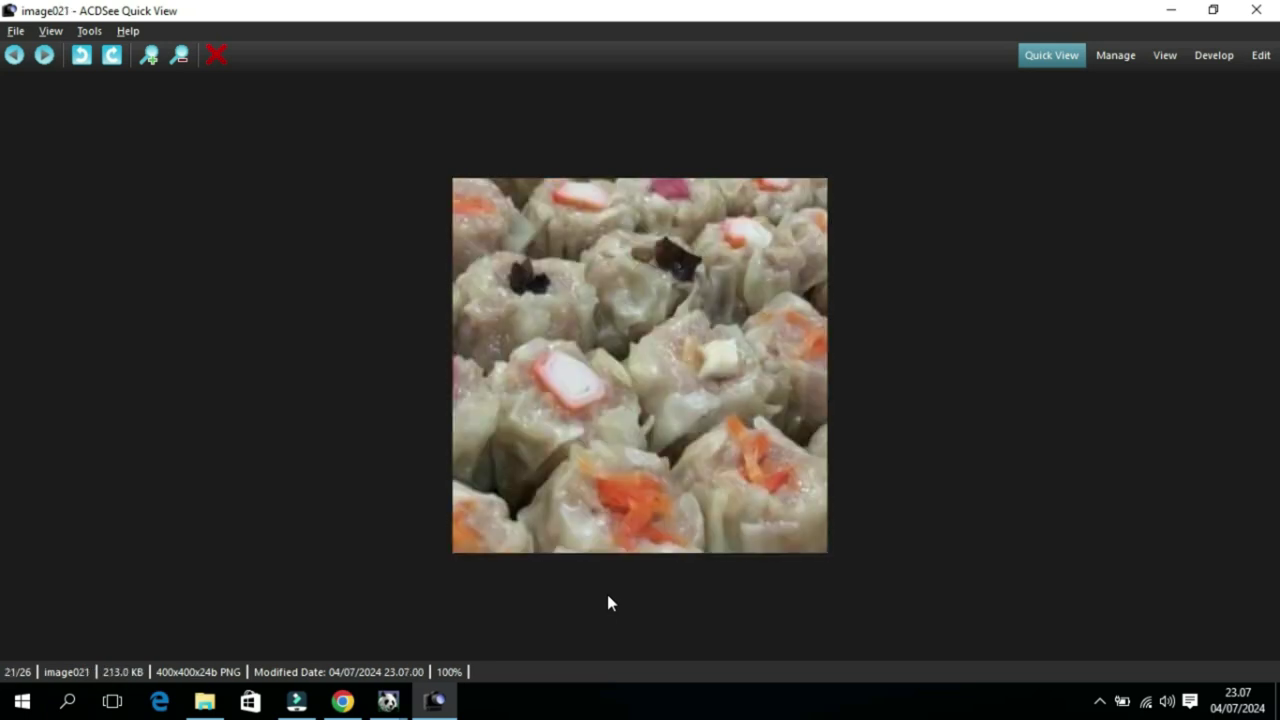
key(Home)
key(Right)
key(Right)
key(Right)
key(Right)
key(Right)
key(Right)
key(Right)
key(Right)
key(Right)
key(Right)
key(Right)
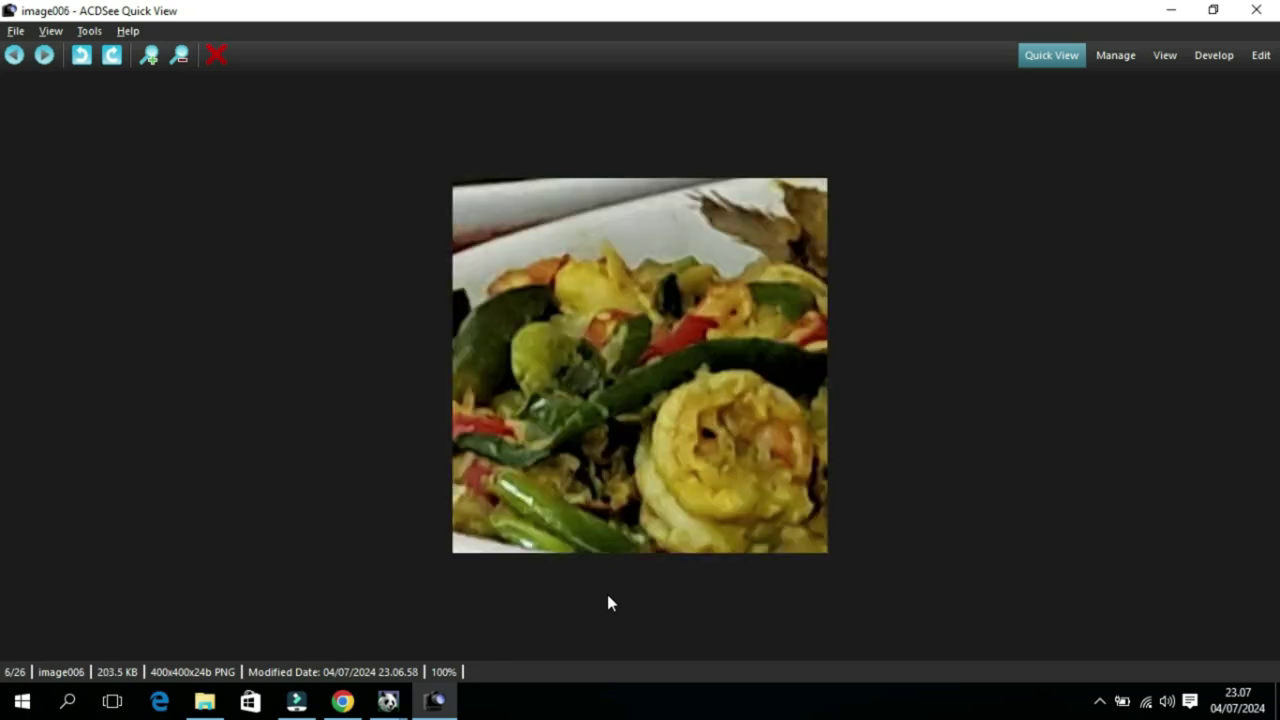
key(Right)
key(Right)
key(Right)
key(Right)
key(Right)
key(Right)
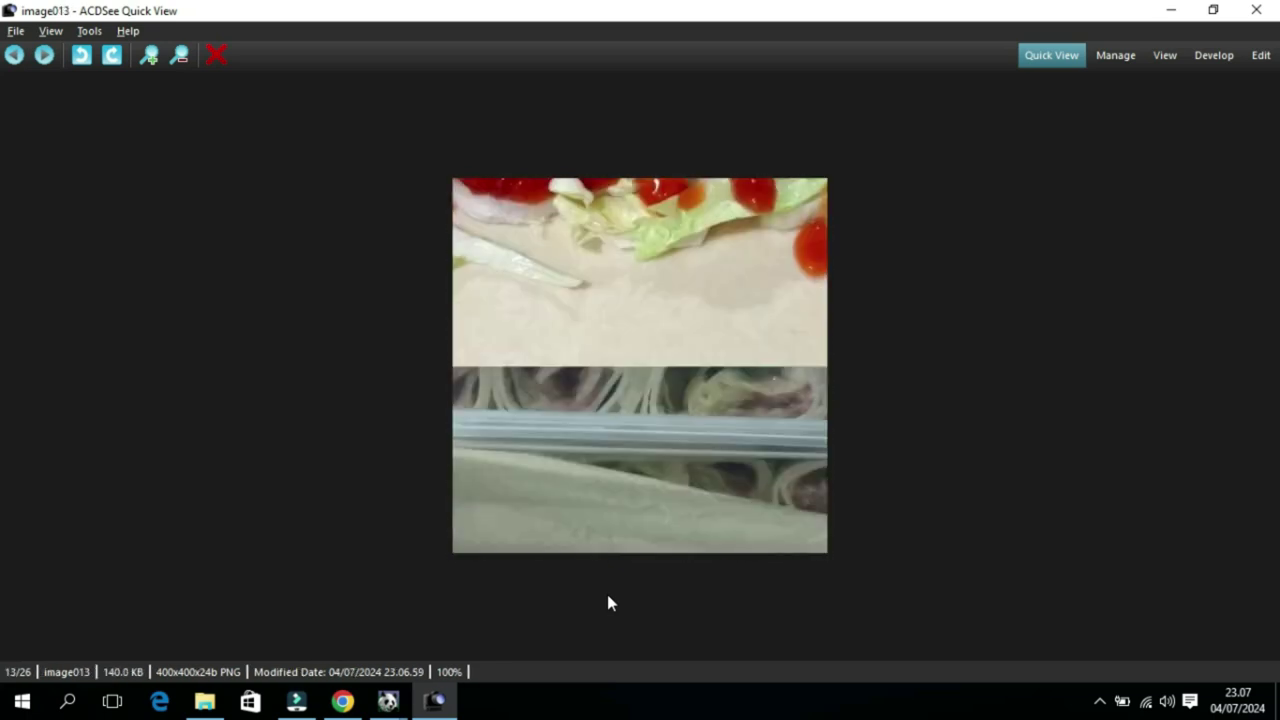
key(Right)
key(Right)
key(Right)
key(Right)
key(Right)
key(Right)
key(Right)
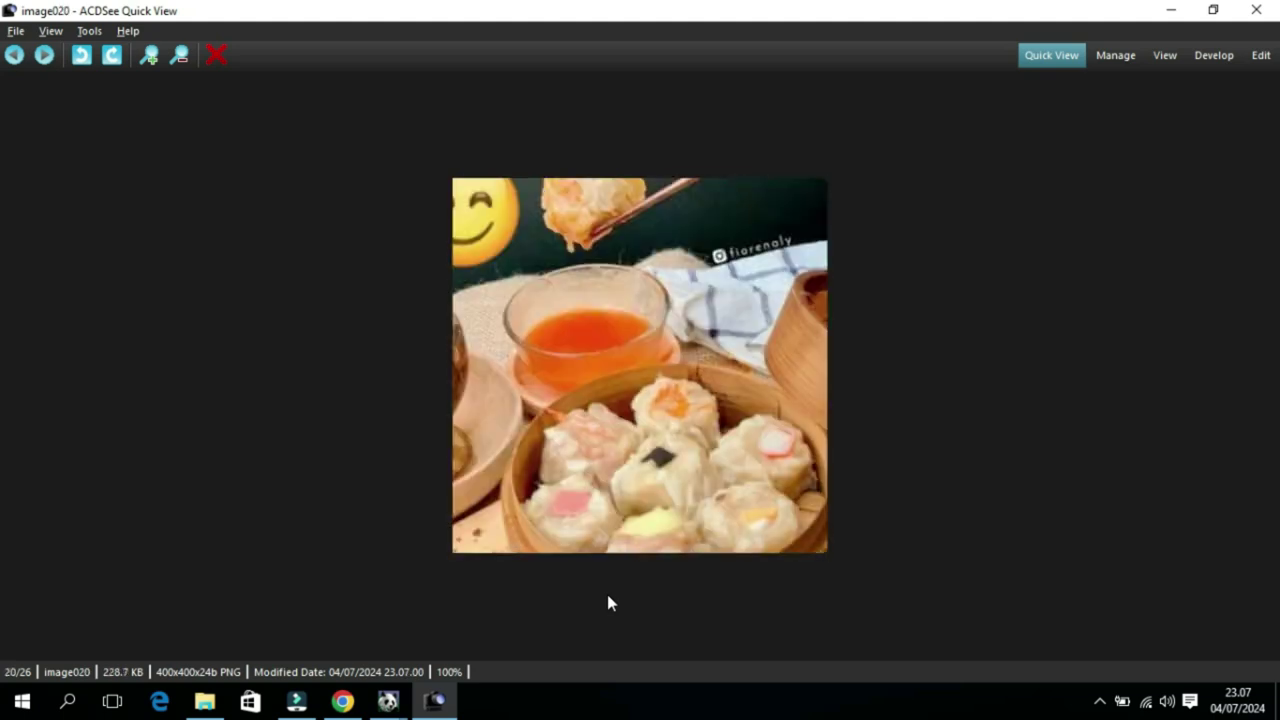
key(Right)
key(Right)
key(Right)
key(Right)
key(Right)
key(Right)
key(Right)
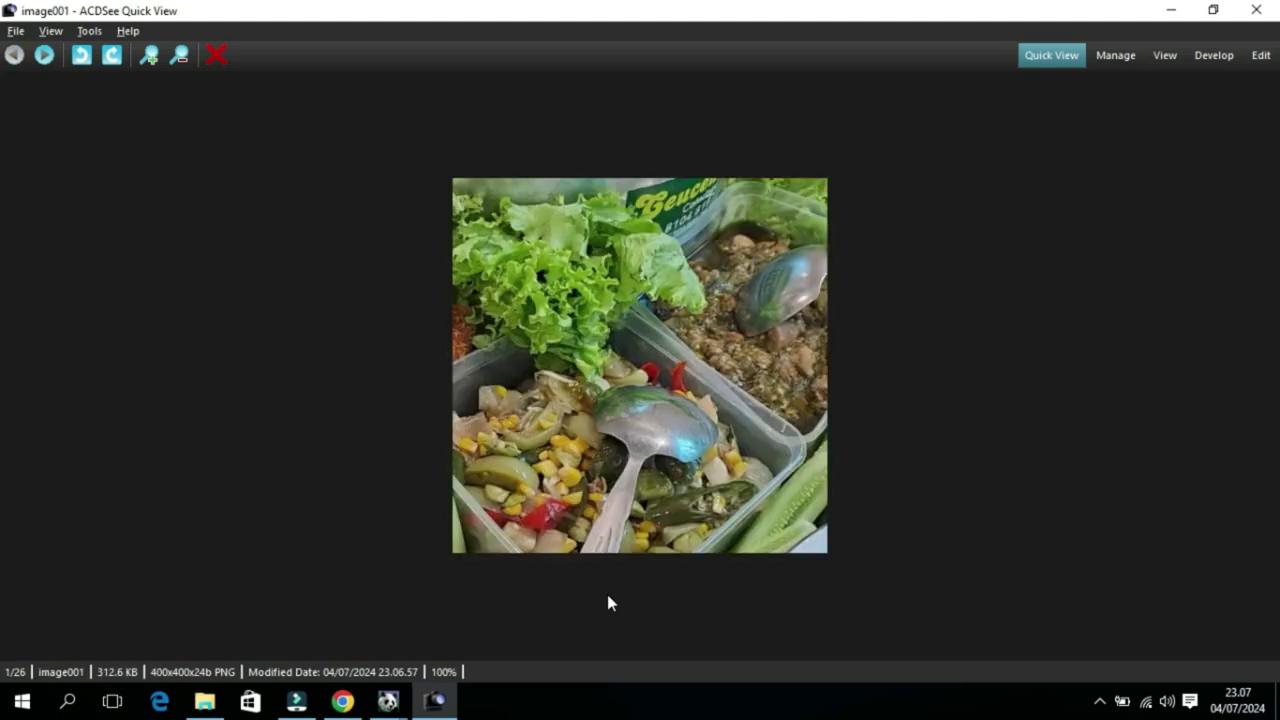
key(Right)
key(Right)
key(Right)
key(Right)
key(Right)
key(Right)
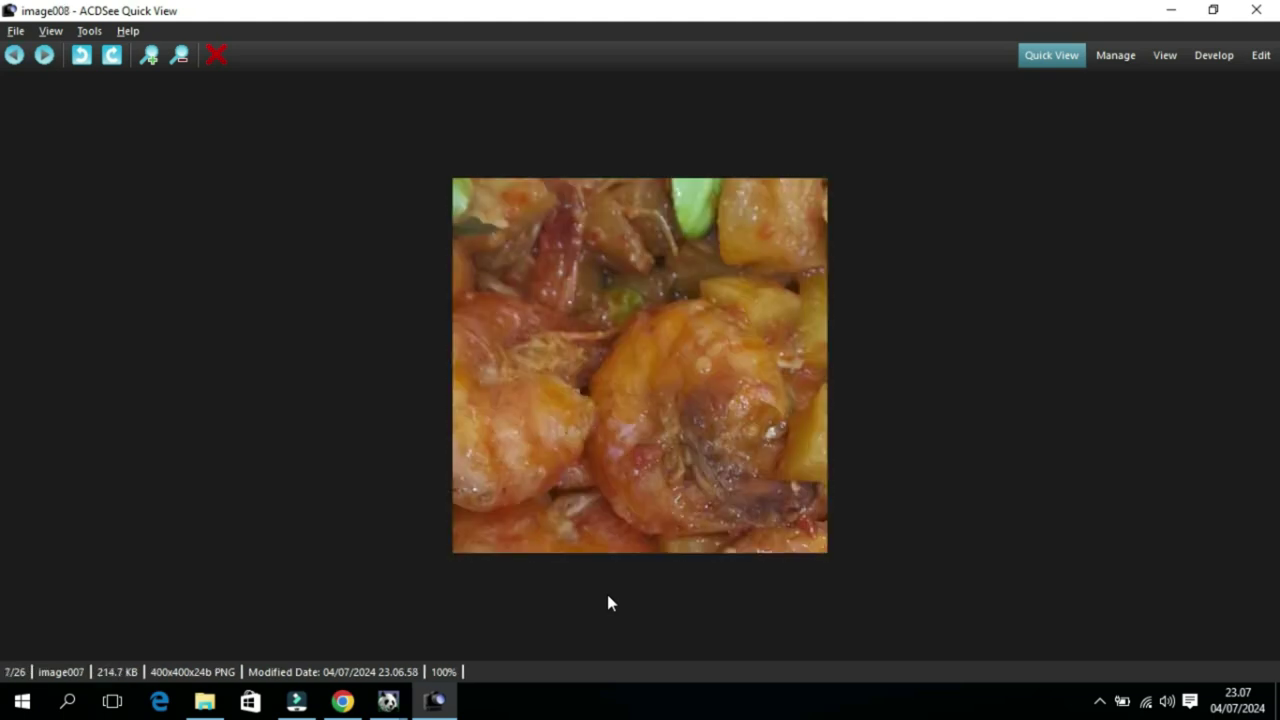
key(Right)
key(Right)
key(Right)
key(Right)
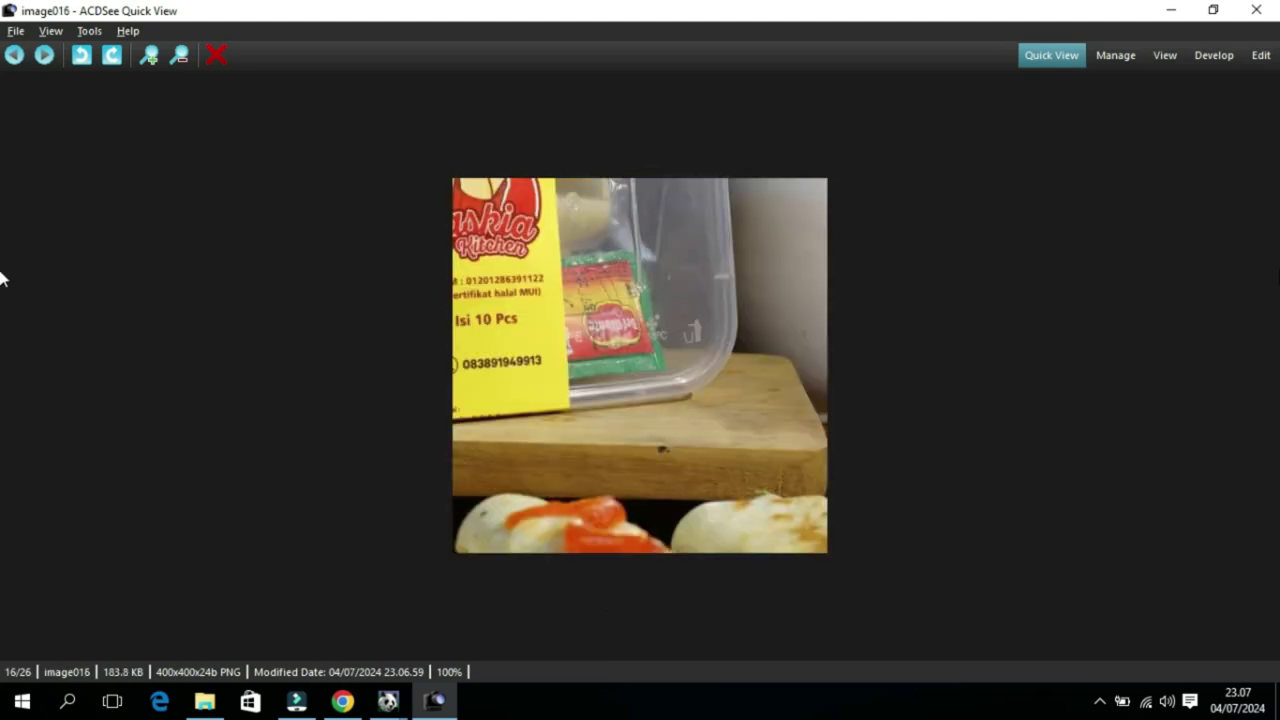
click(1260, 10)
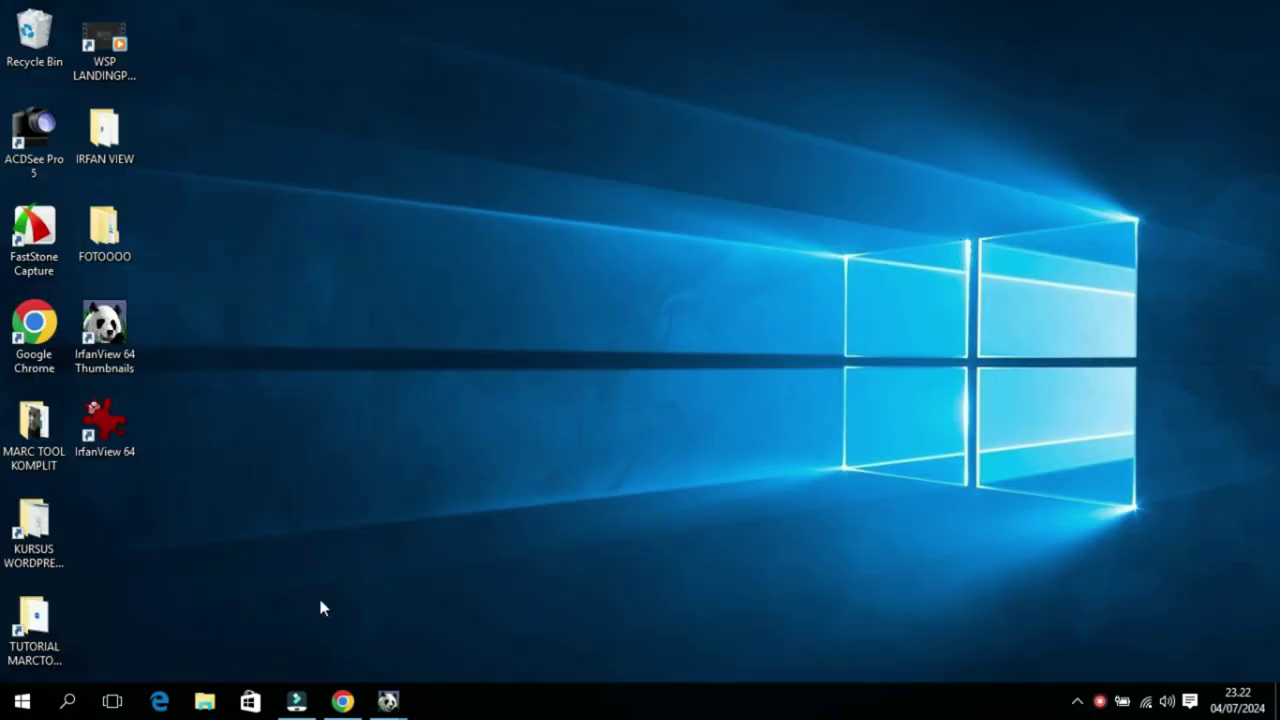
Step: Reopen the TEMP folder on Local Disk (C:) through This PC and select all of its images
click(204, 701)
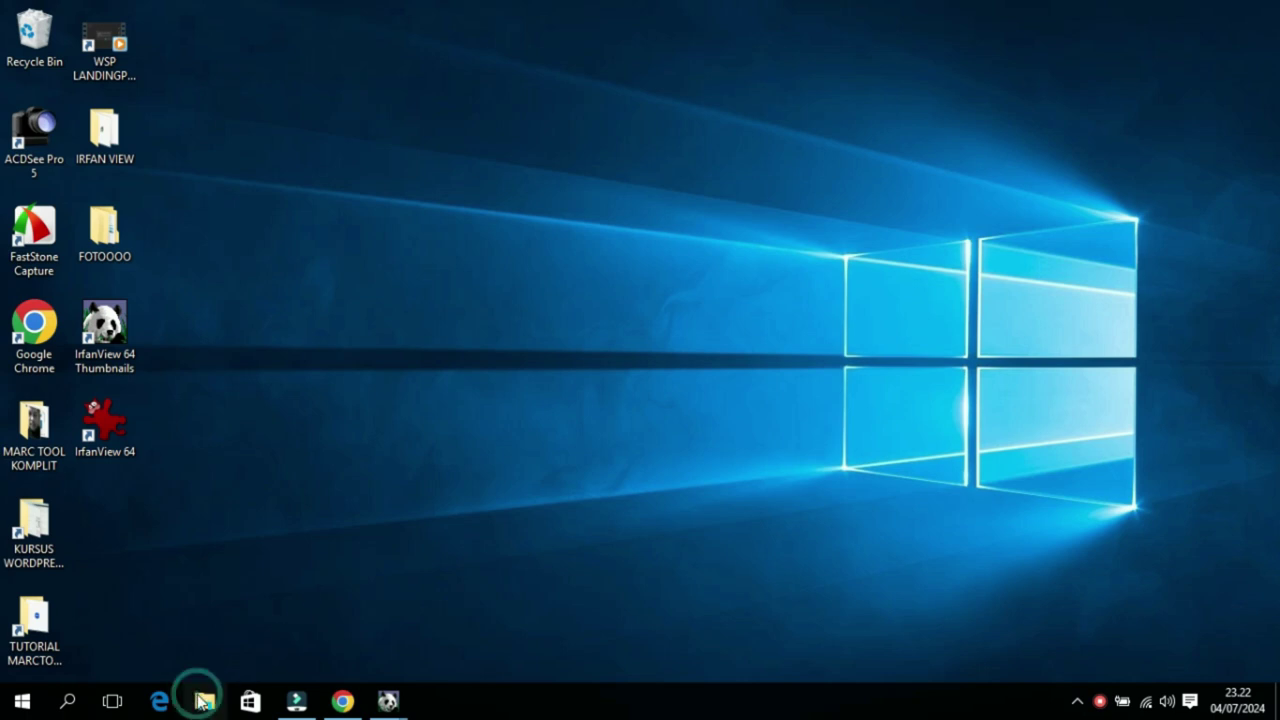
click(258, 404)
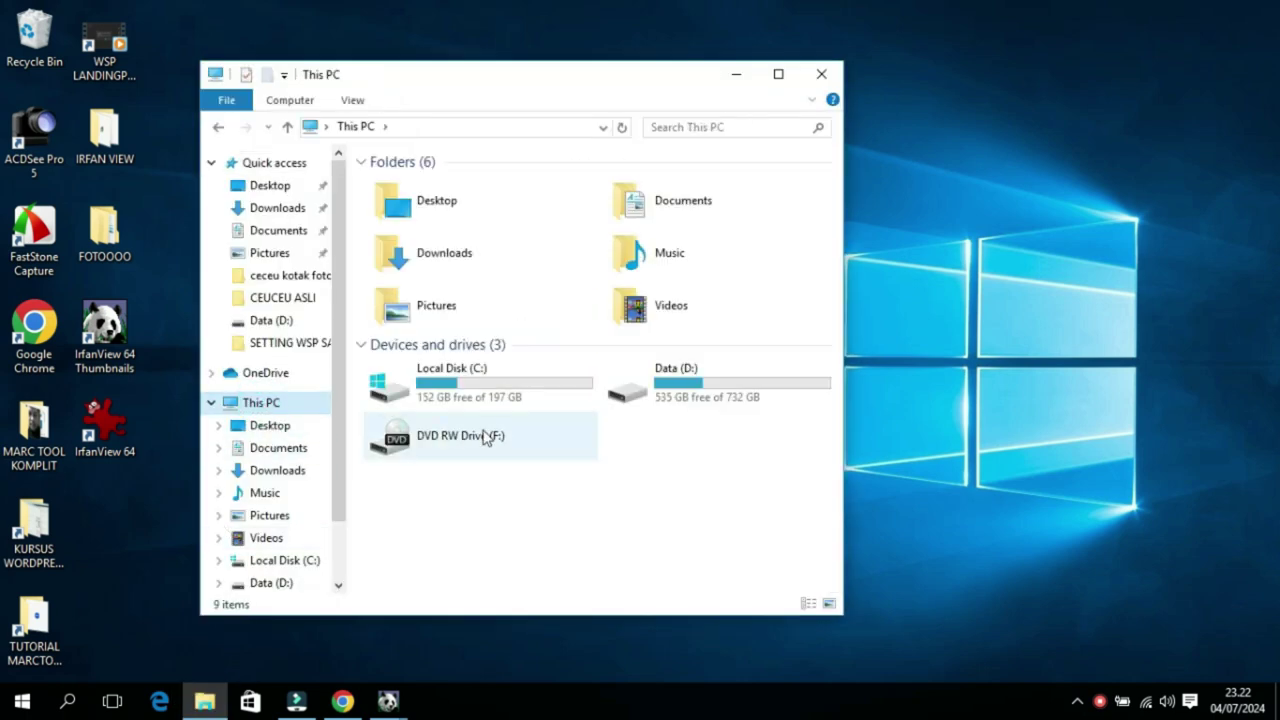
double_click(458, 388)
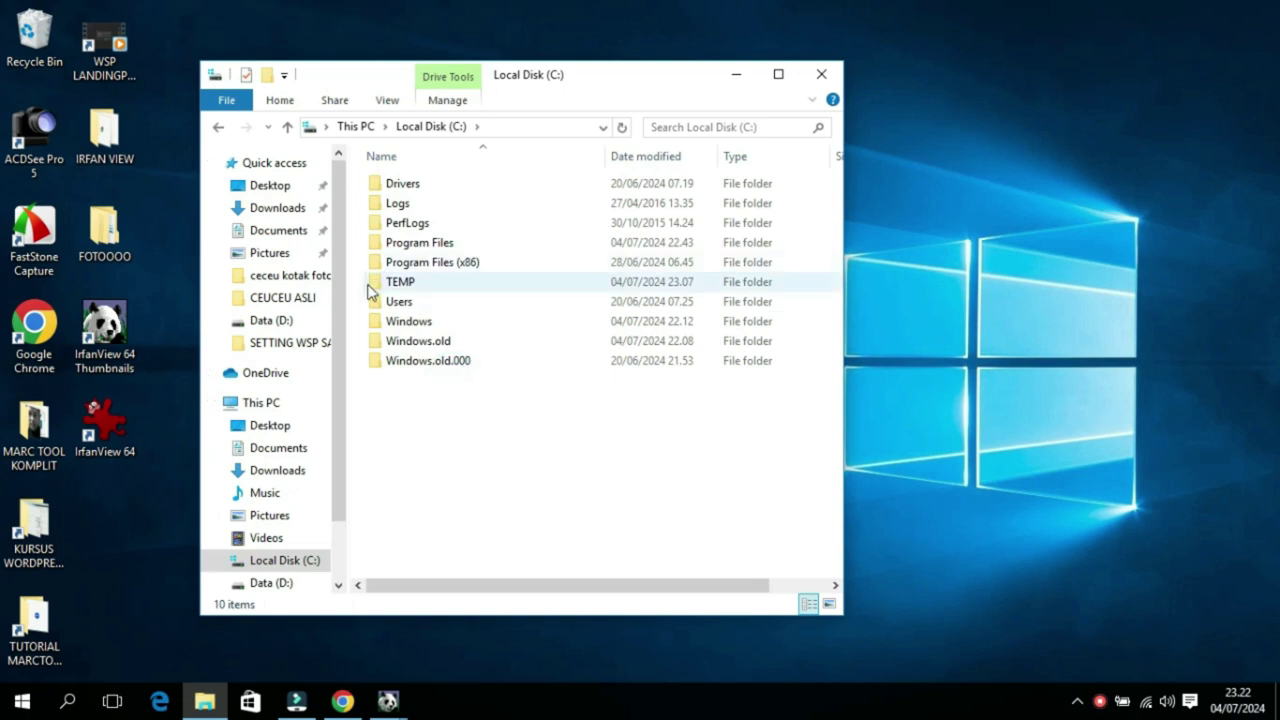
double_click(390, 288)
click(405, 203)
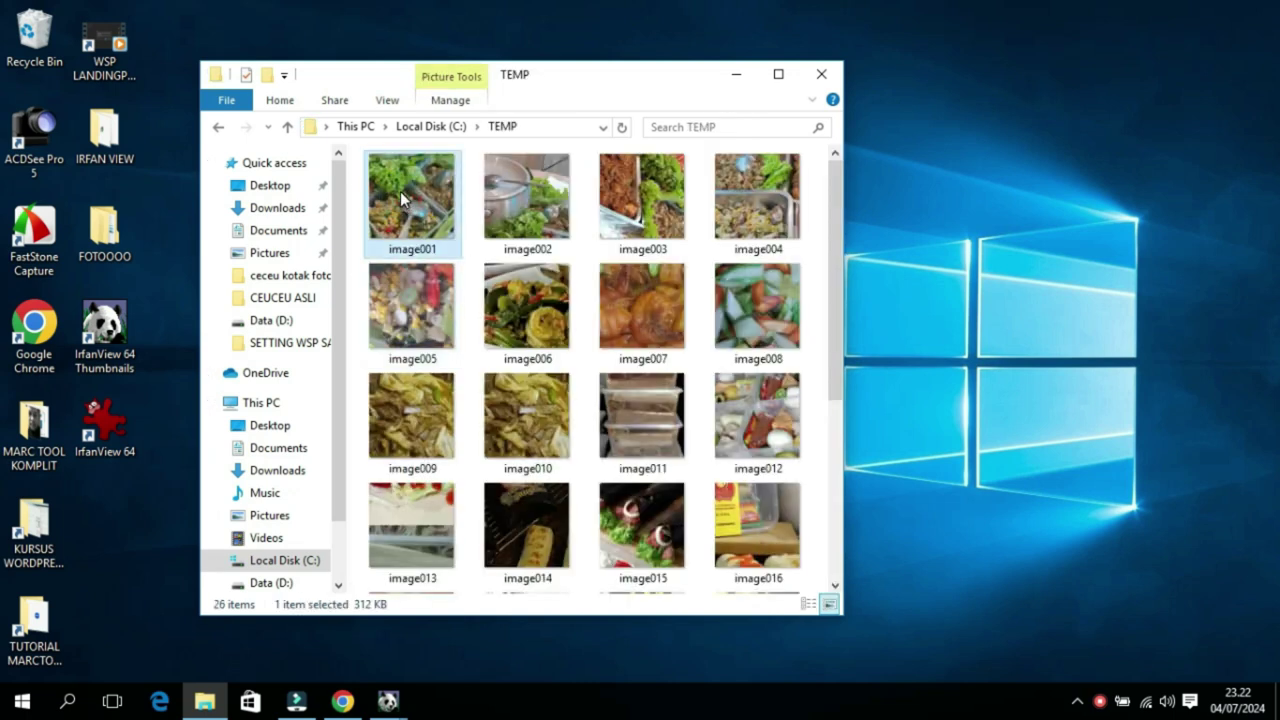
key(ctrl+a)
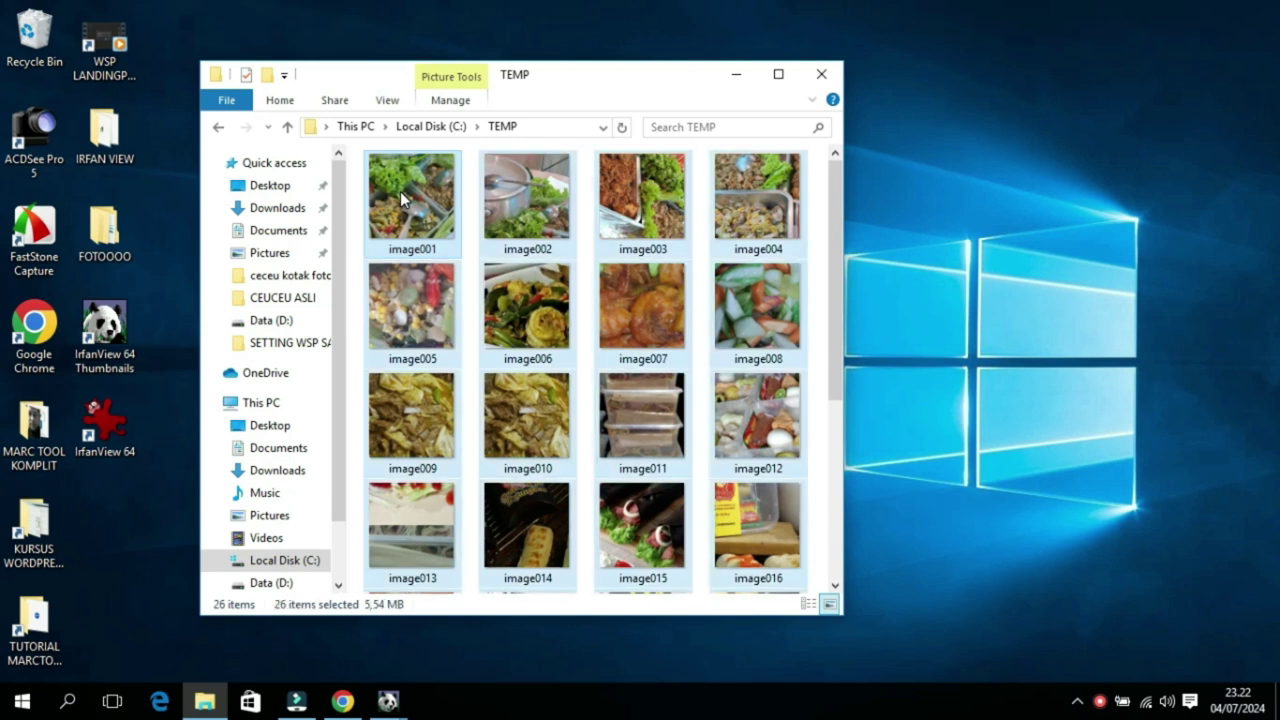
Step: Maximize the TEMP folder window and display its files as small icons
click(775, 73)
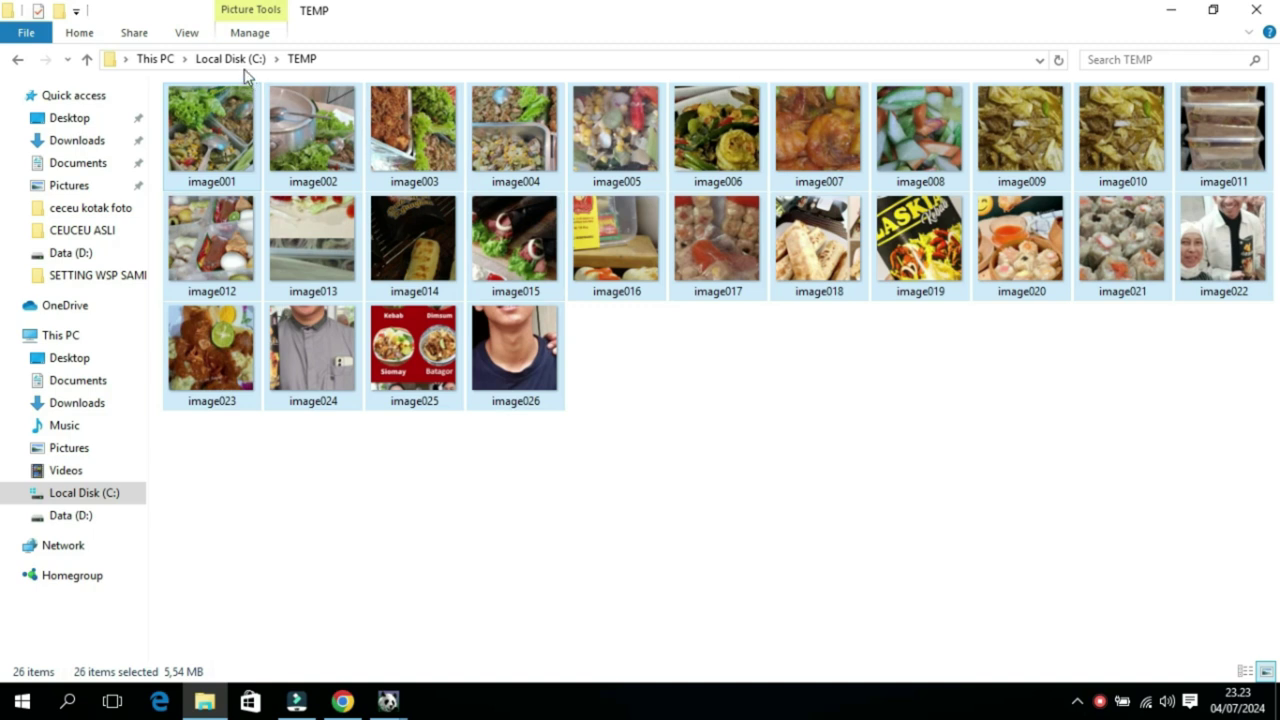
click(186, 34)
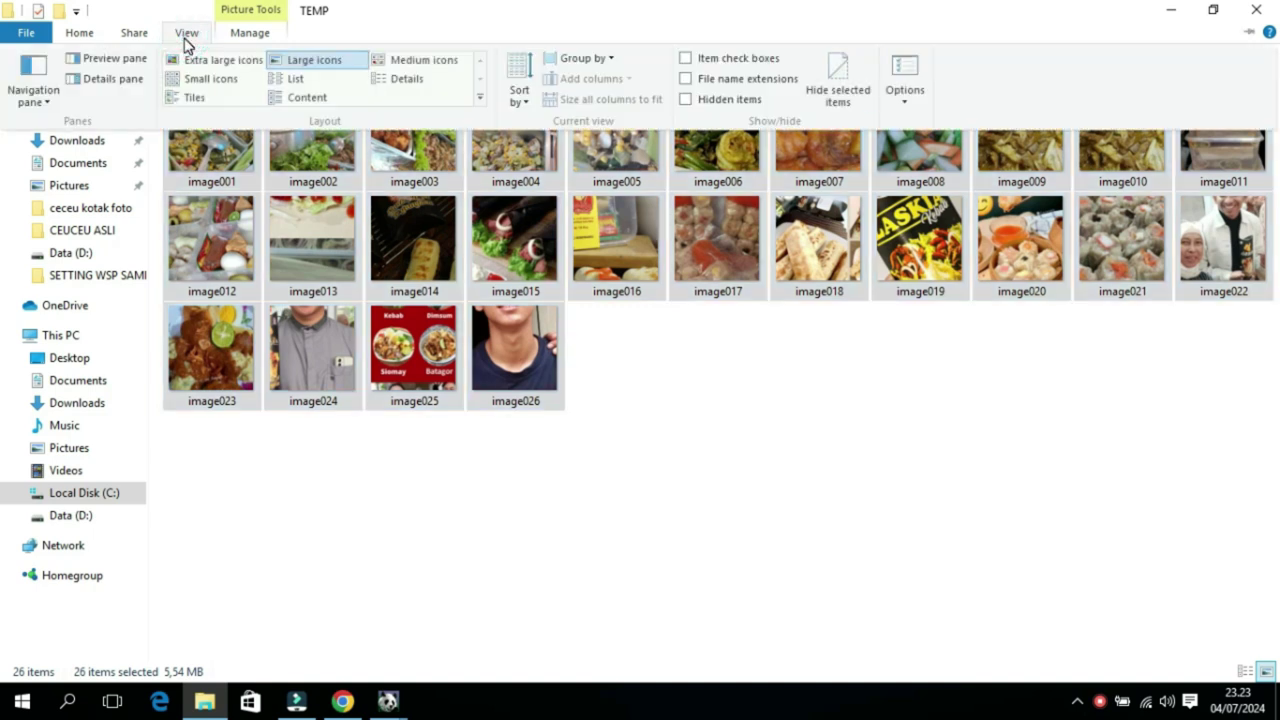
click(210, 79)
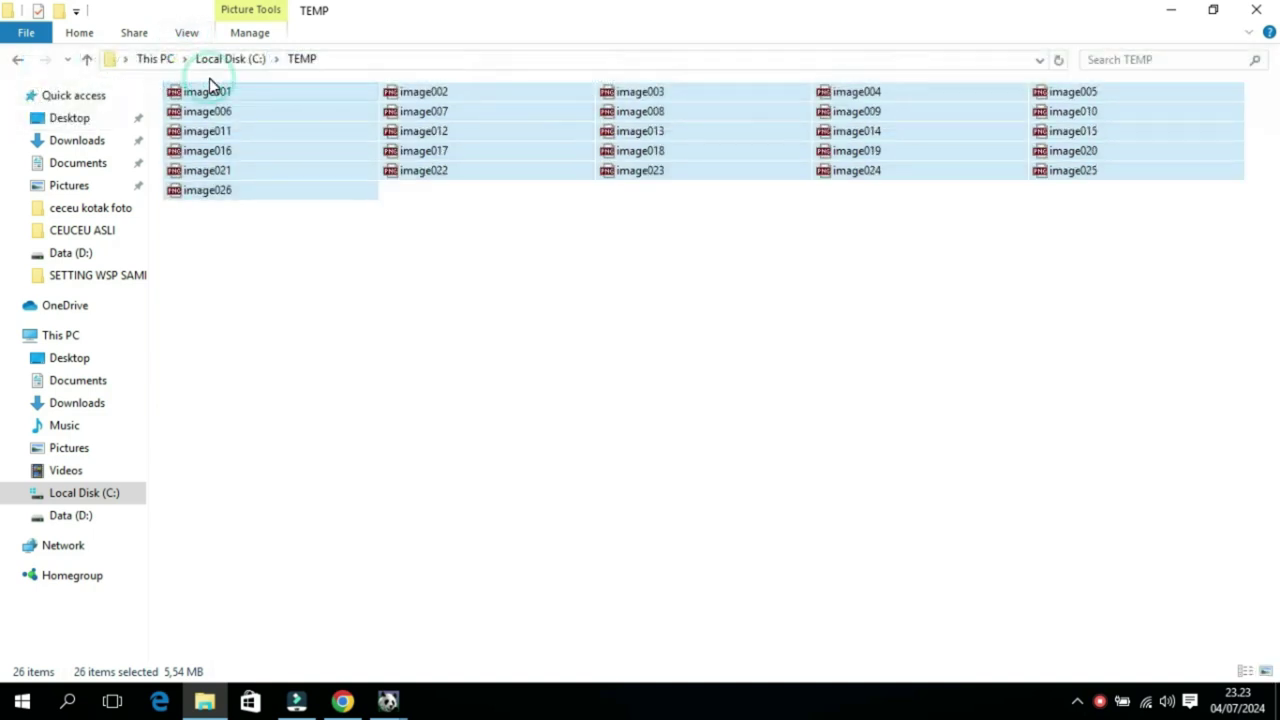
Step: Display the TEMP folder's images as tiles and rename all selected files as Catering Ceuceu Depok Paling Enak with sequential numbers
click(191, 35)
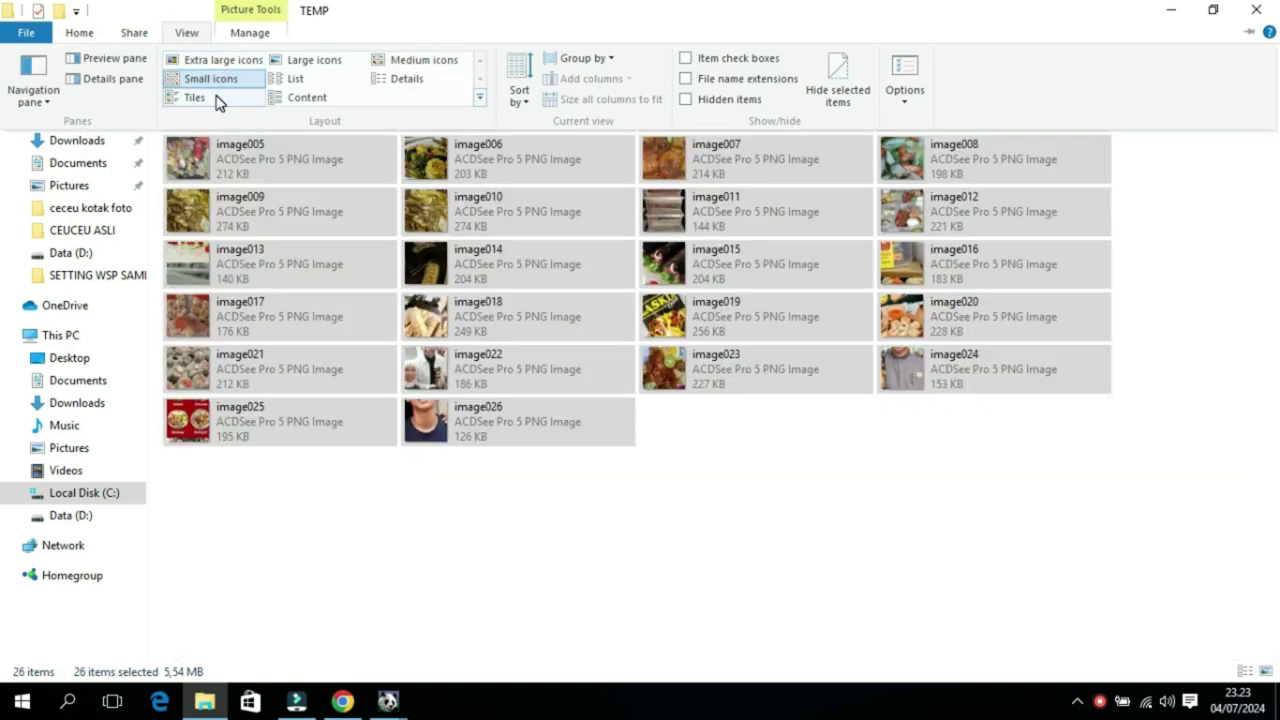
click(216, 96)
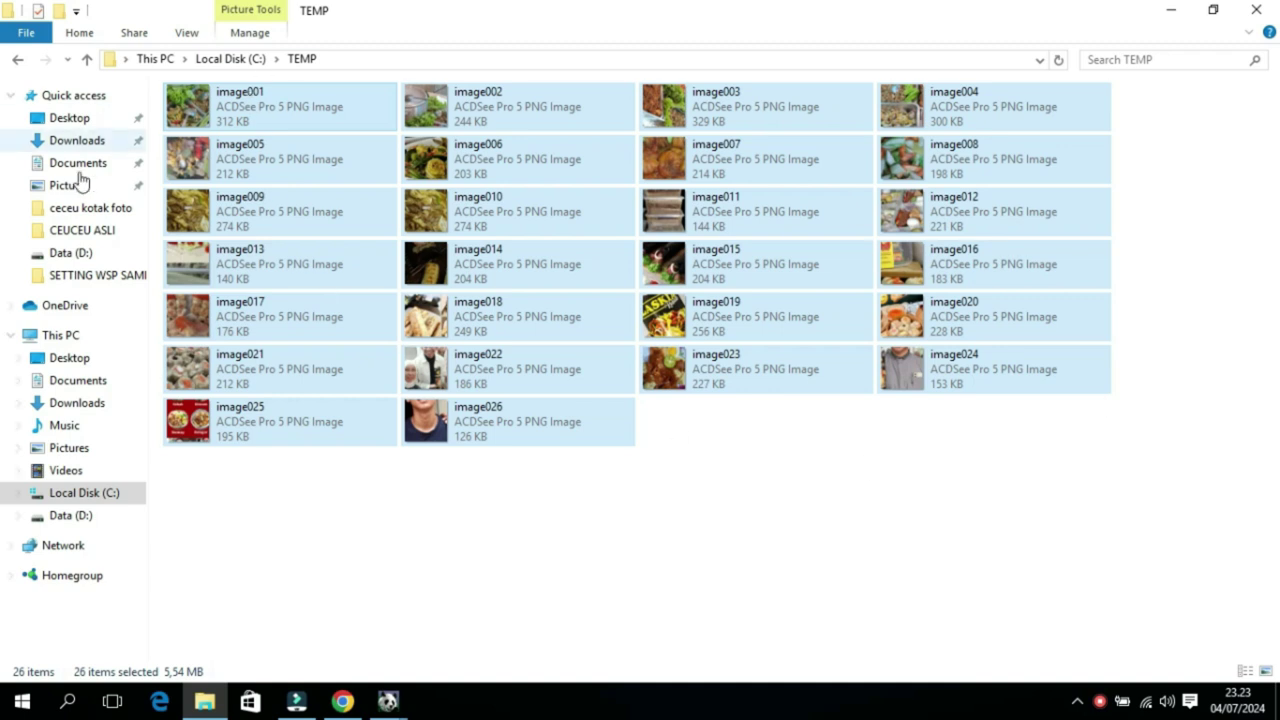
double_click(228, 94)
right_click(228, 92)
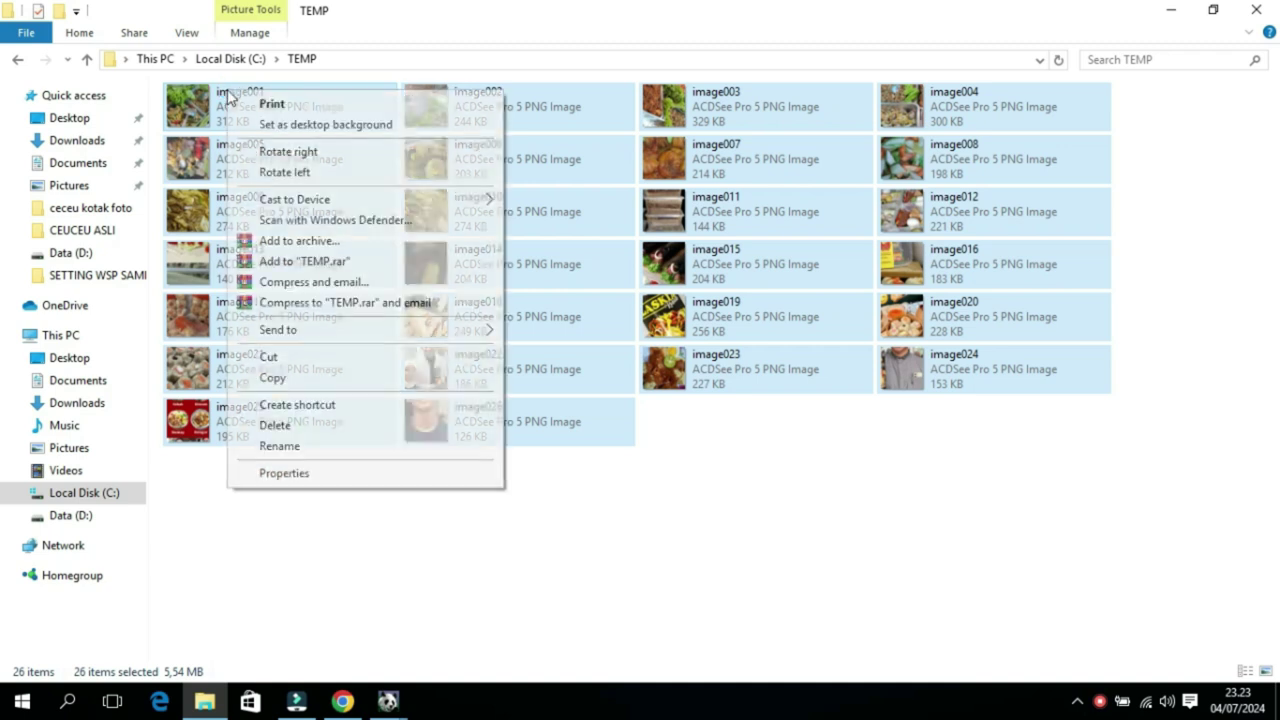
click(276, 448)
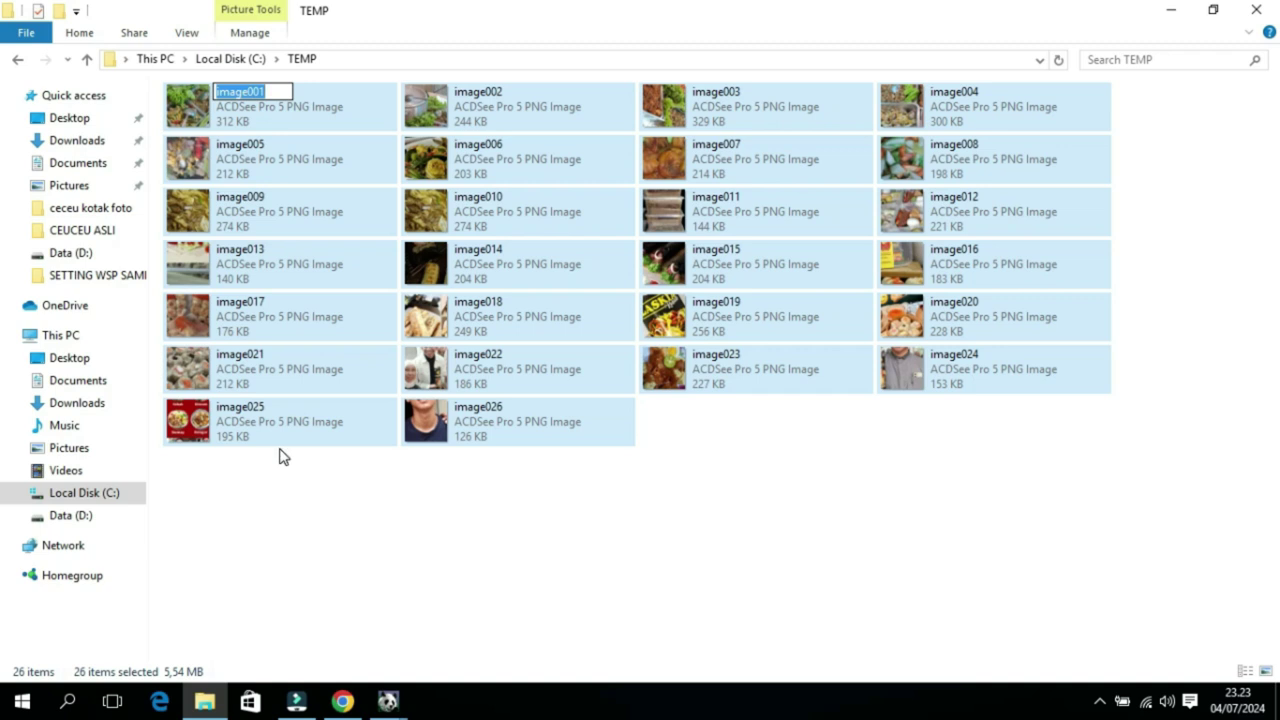
text(Cate)
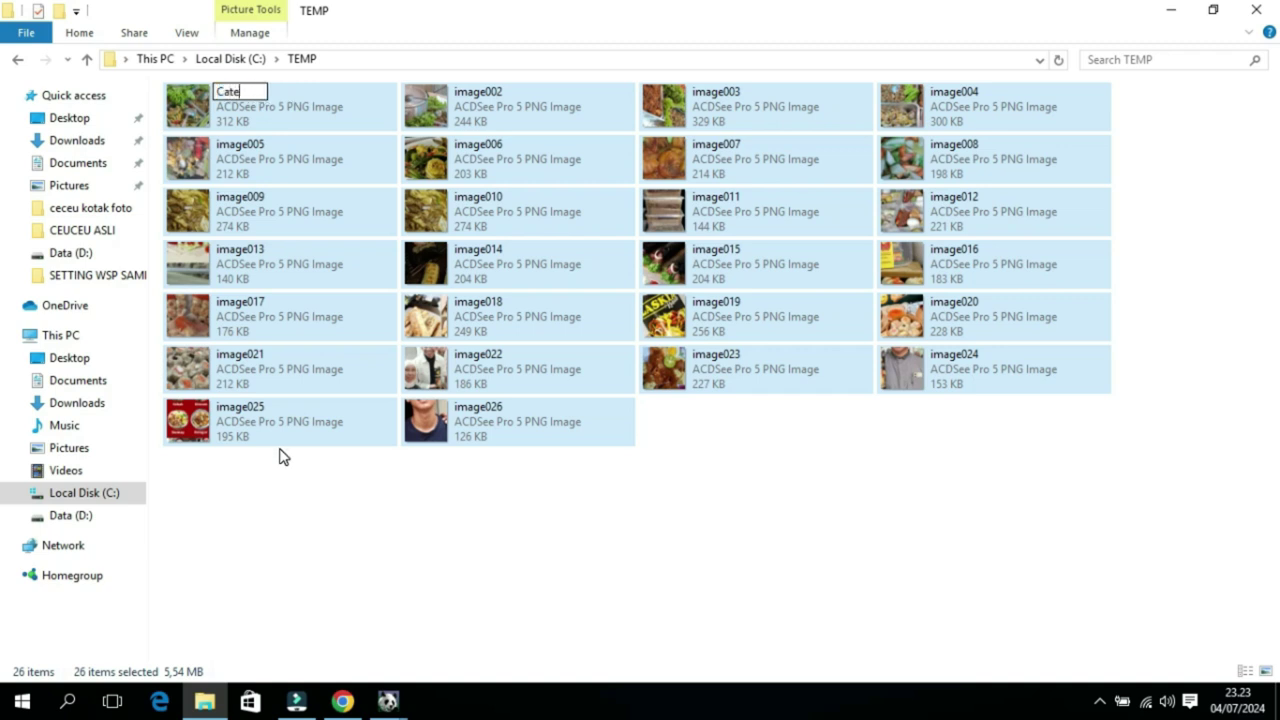
text(ring Ceuceu)
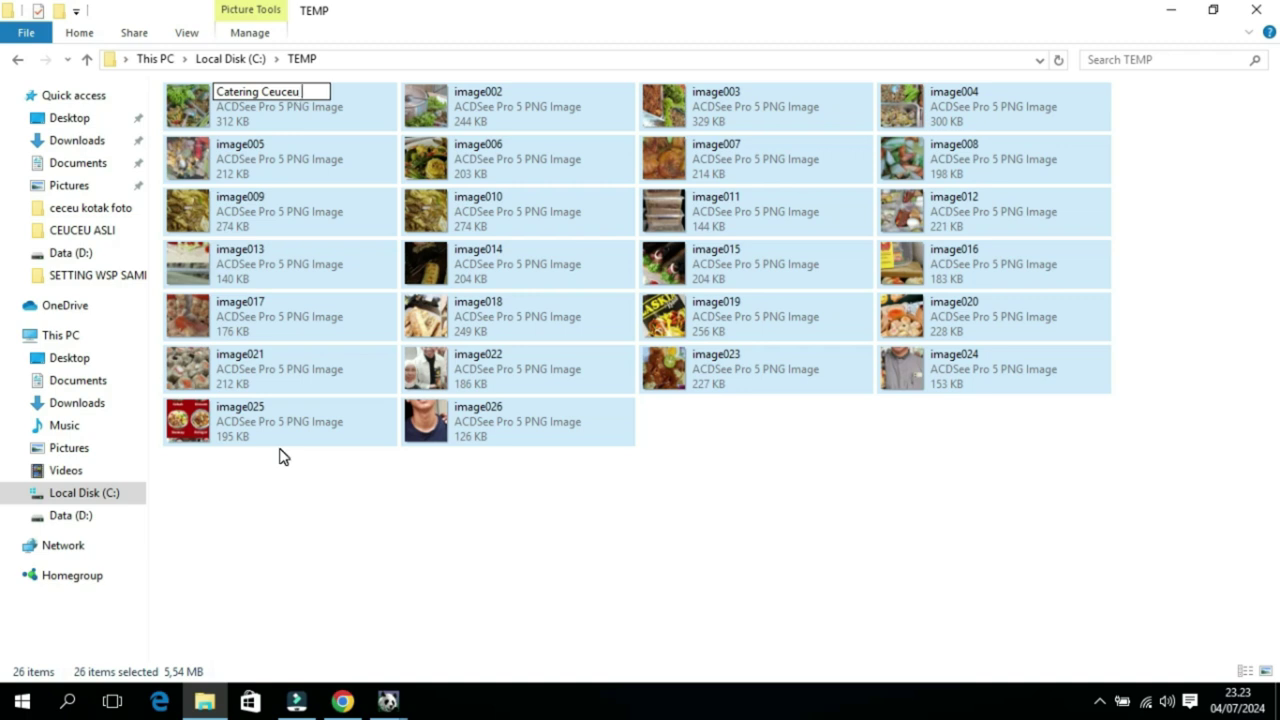
text( Depok Paling)
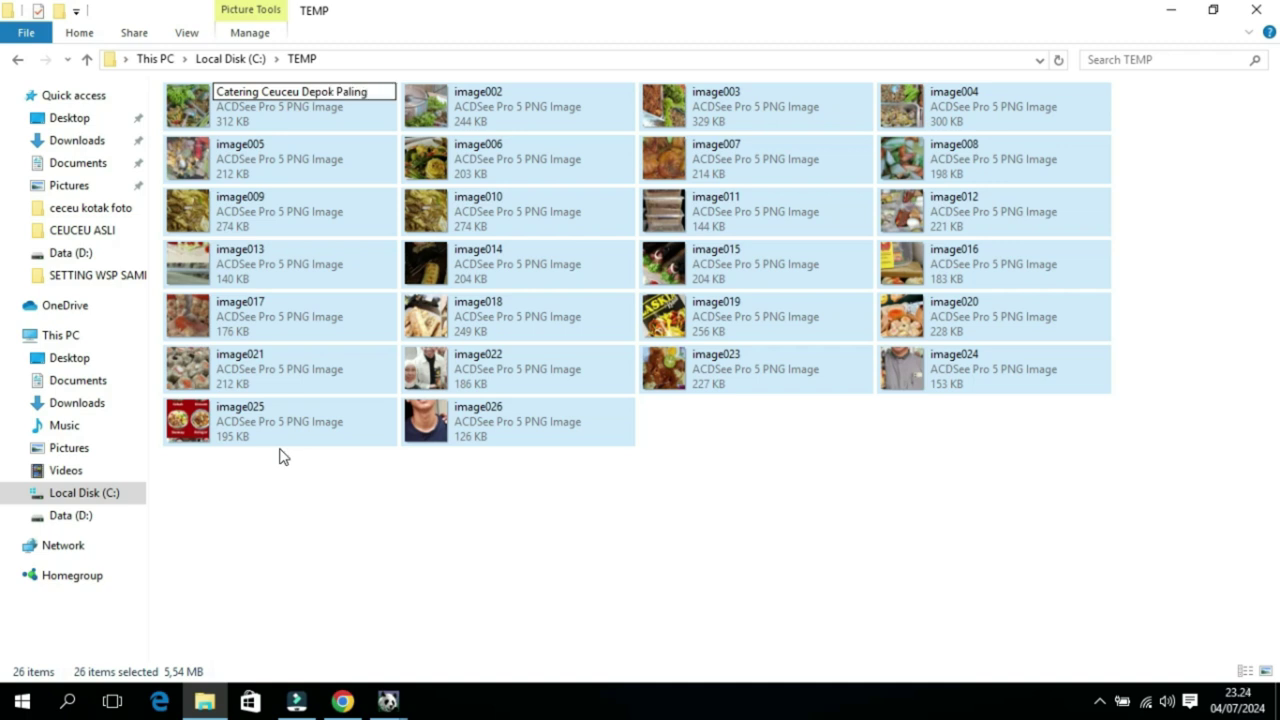
text( Enak)
key(Return)
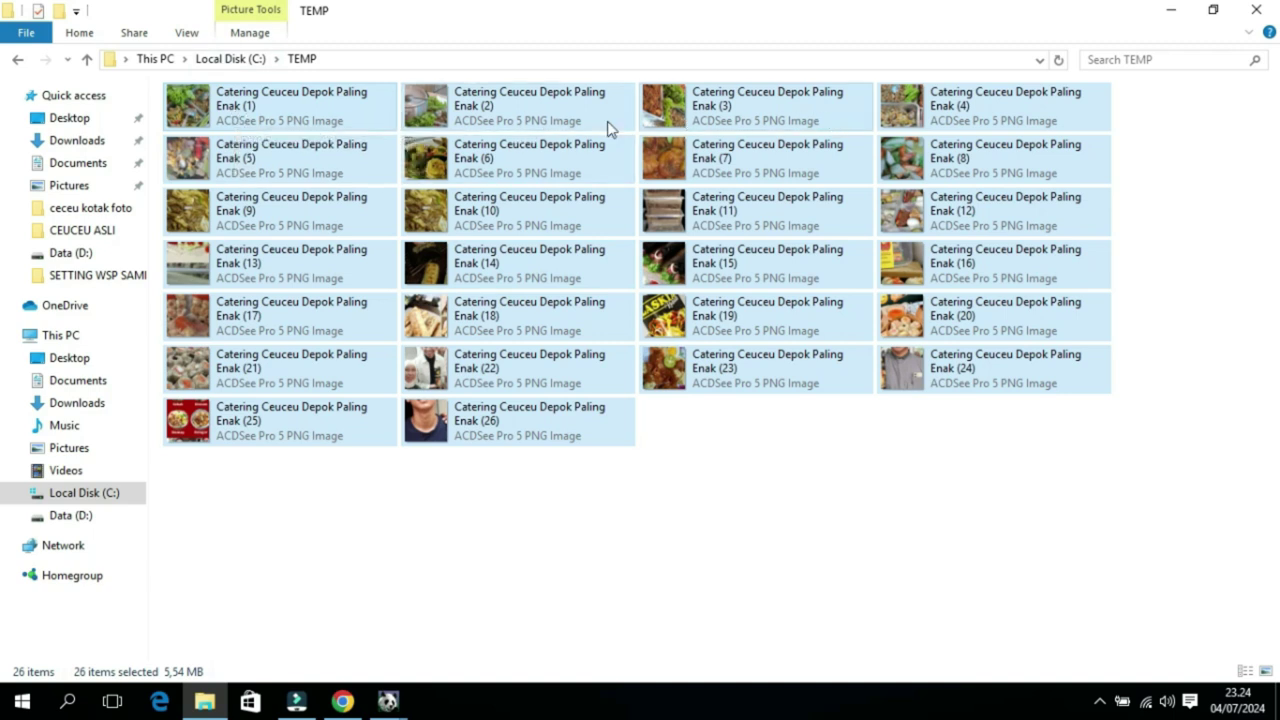
Step: Show the TEMP files in the Details layout and widen the Name column to fit the long file names
click(192, 33)
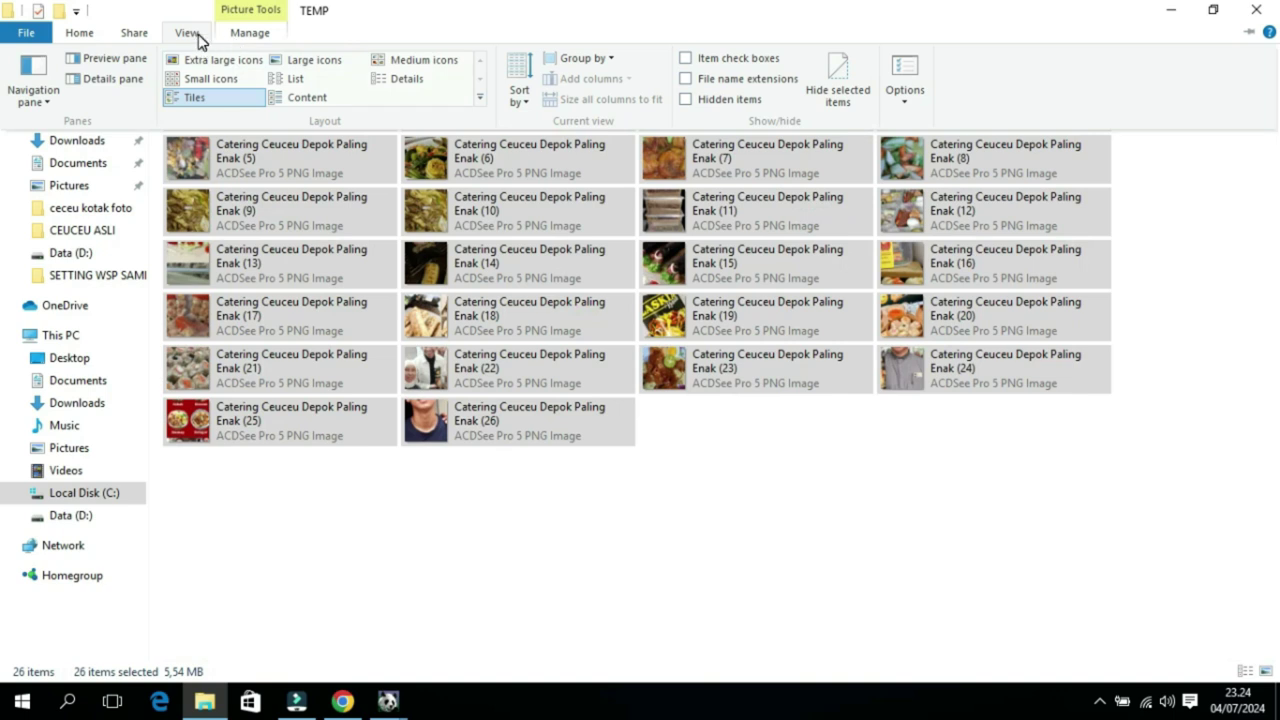
click(392, 80)
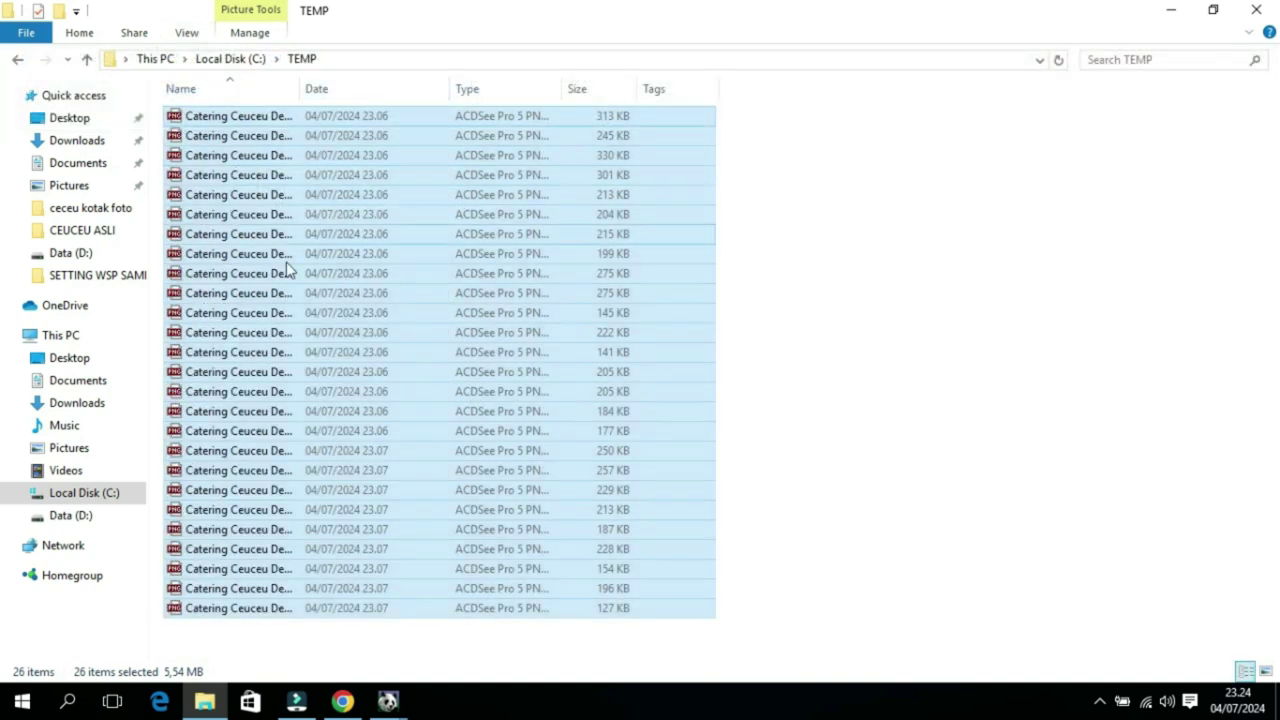
drag(298, 95, 562, 157)
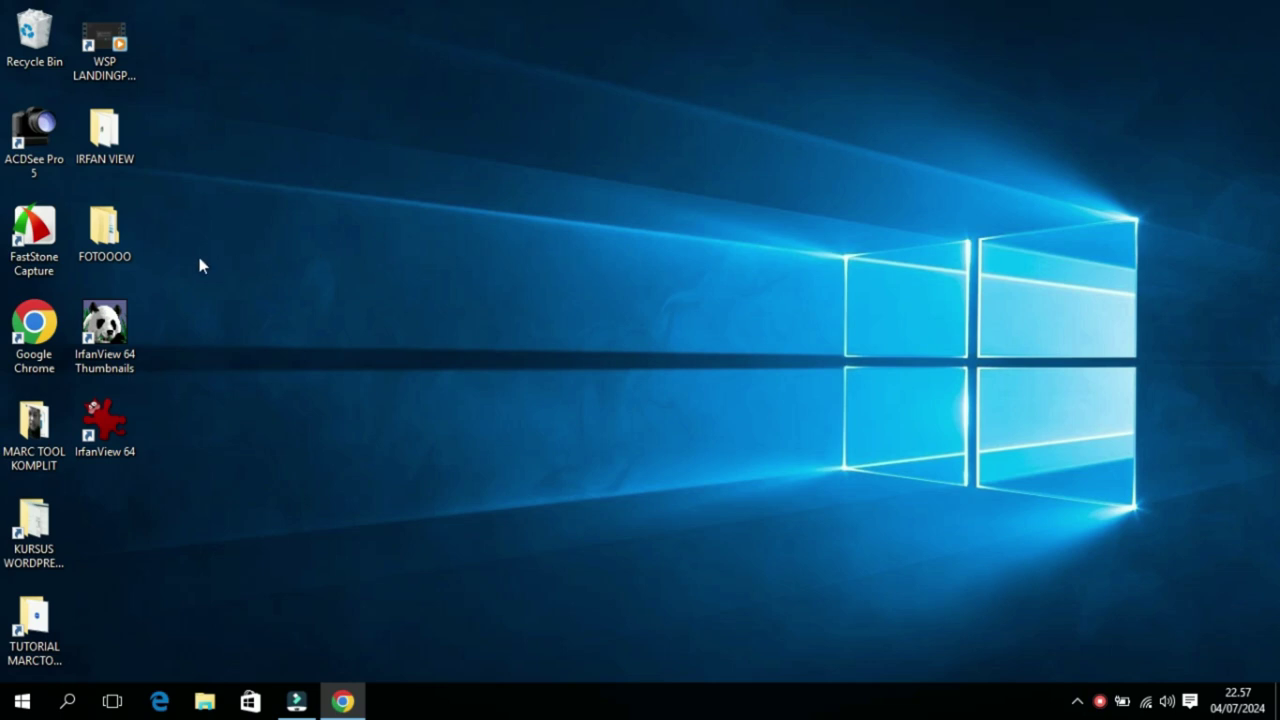
Step: Open Ceceu Catering 5 from the CEUCEU ASLI folder inside FOTOOOO on the desktop
double_click(105, 232)
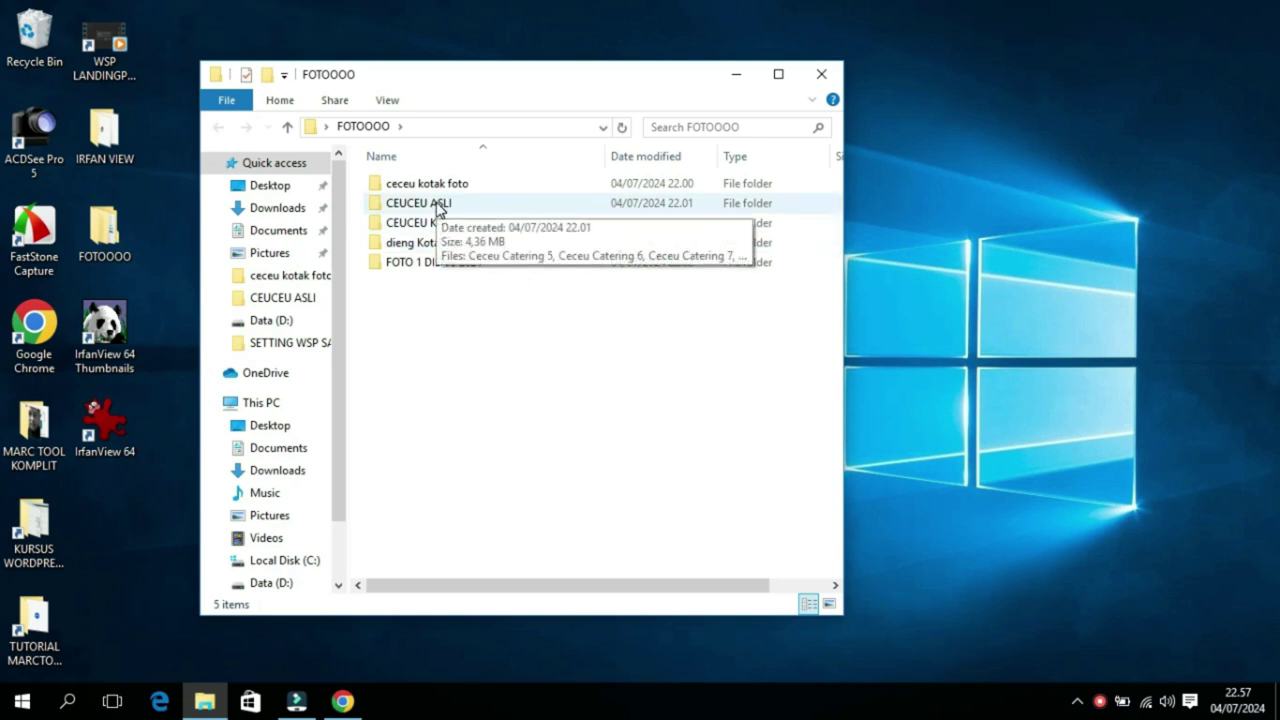
double_click(437, 204)
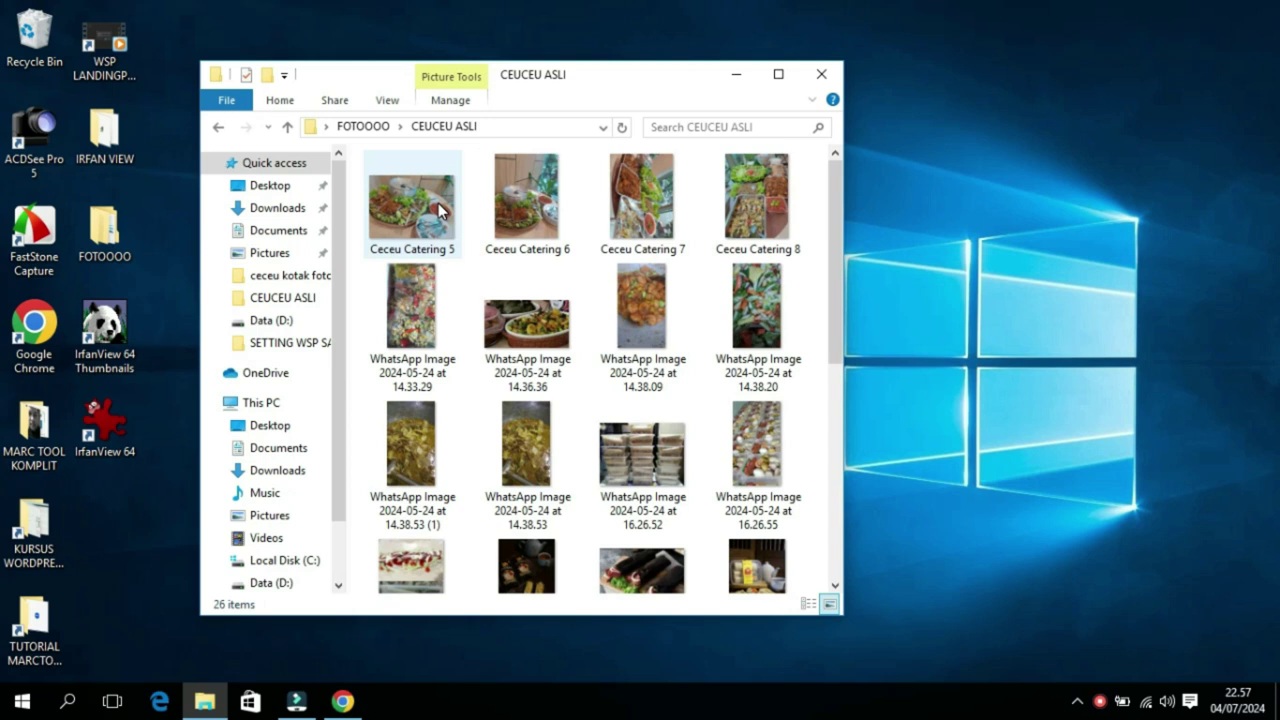
click(440, 208)
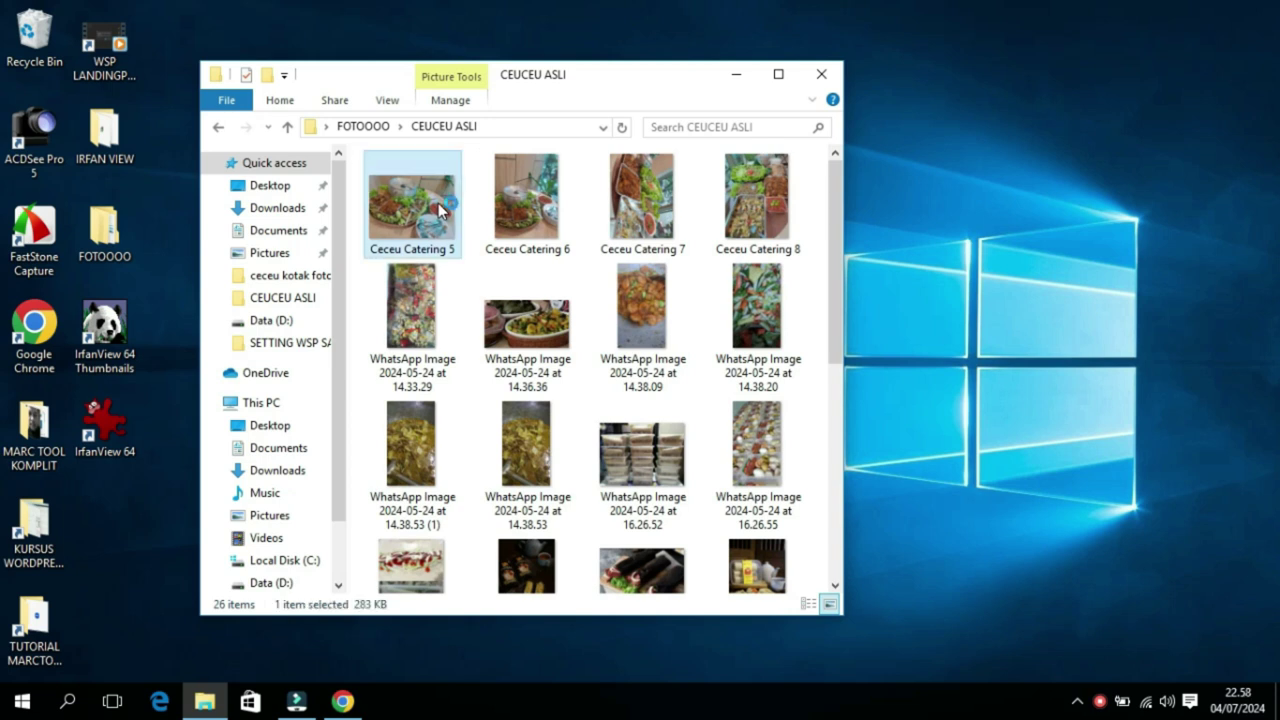
double_click(440, 208)
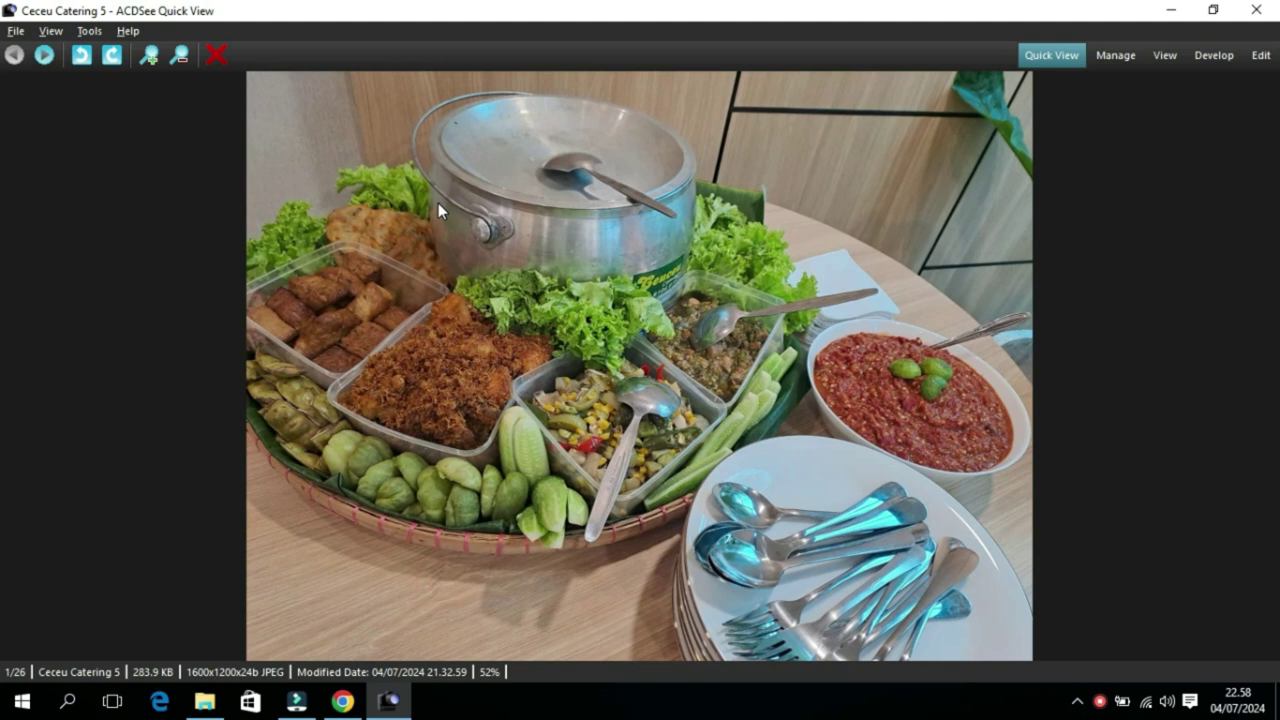
Step: Page through the original catering photos from Ceceu Catering 5 onward to examine their dimensions and orientation, and close the viewer
scroll(438, 203, down, 1)
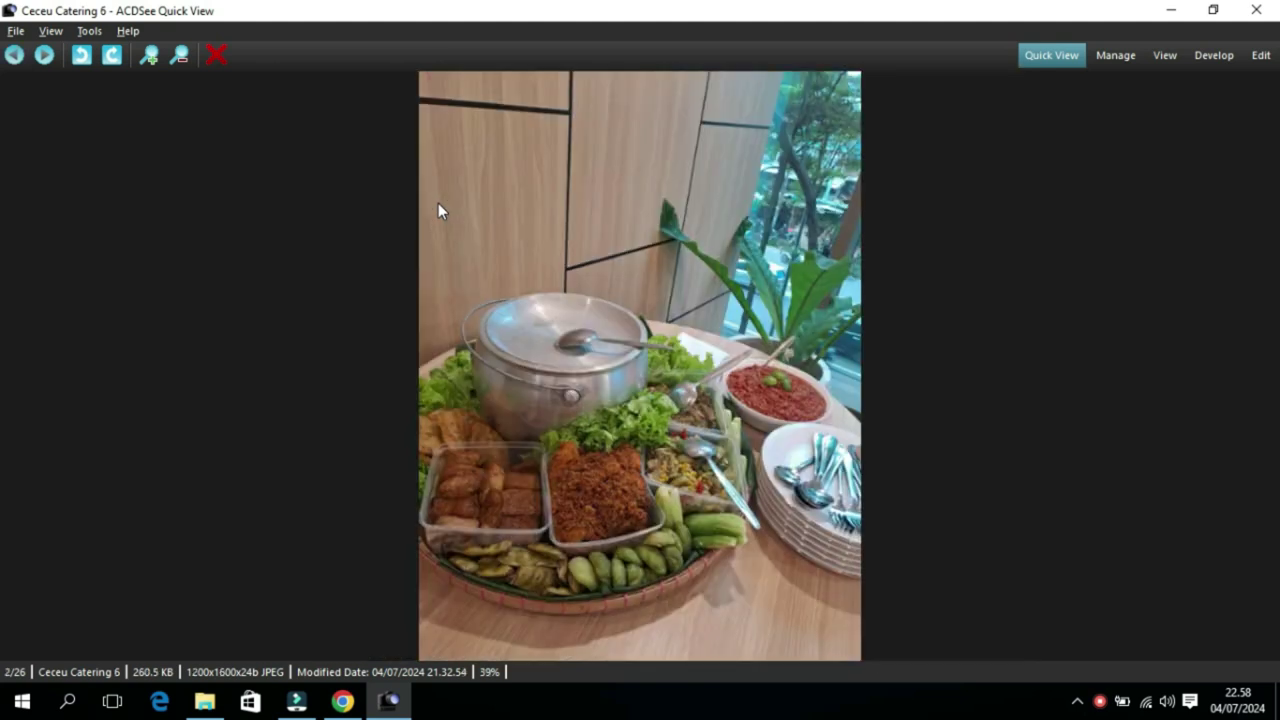
scroll(438, 203, down, 3)
scroll(438, 205, down, 4)
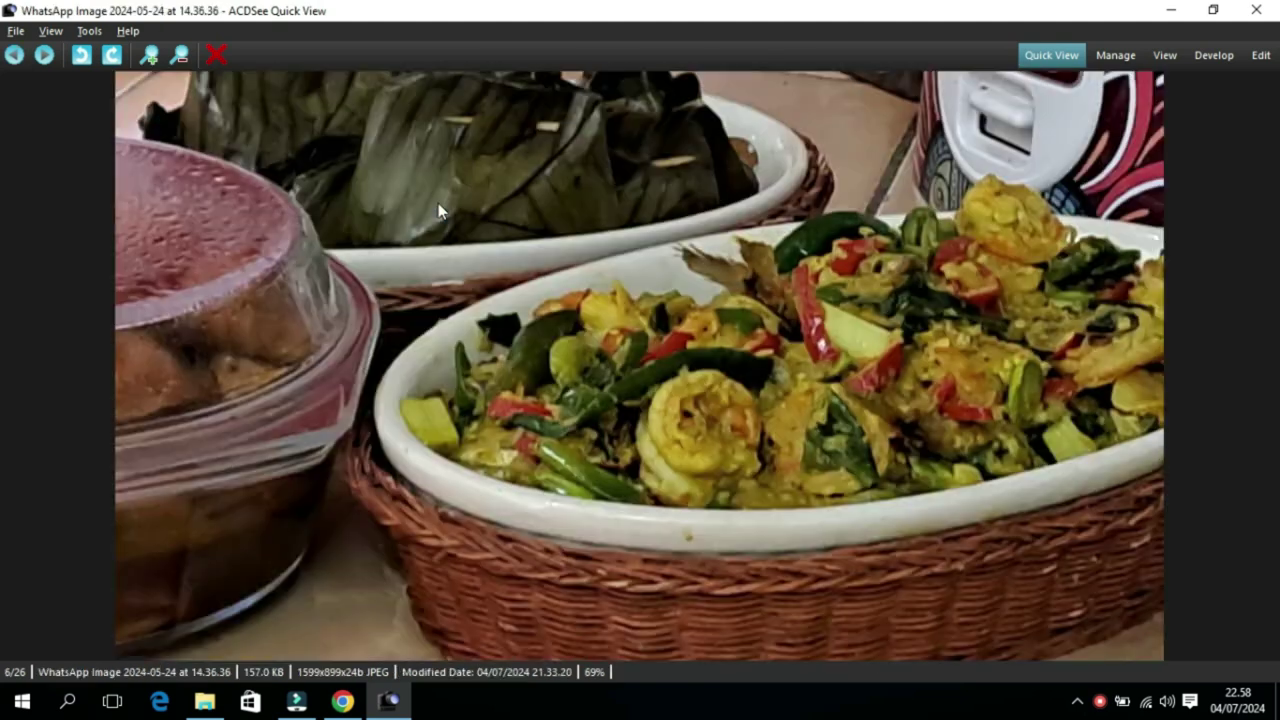
scroll(438, 210, down, 1)
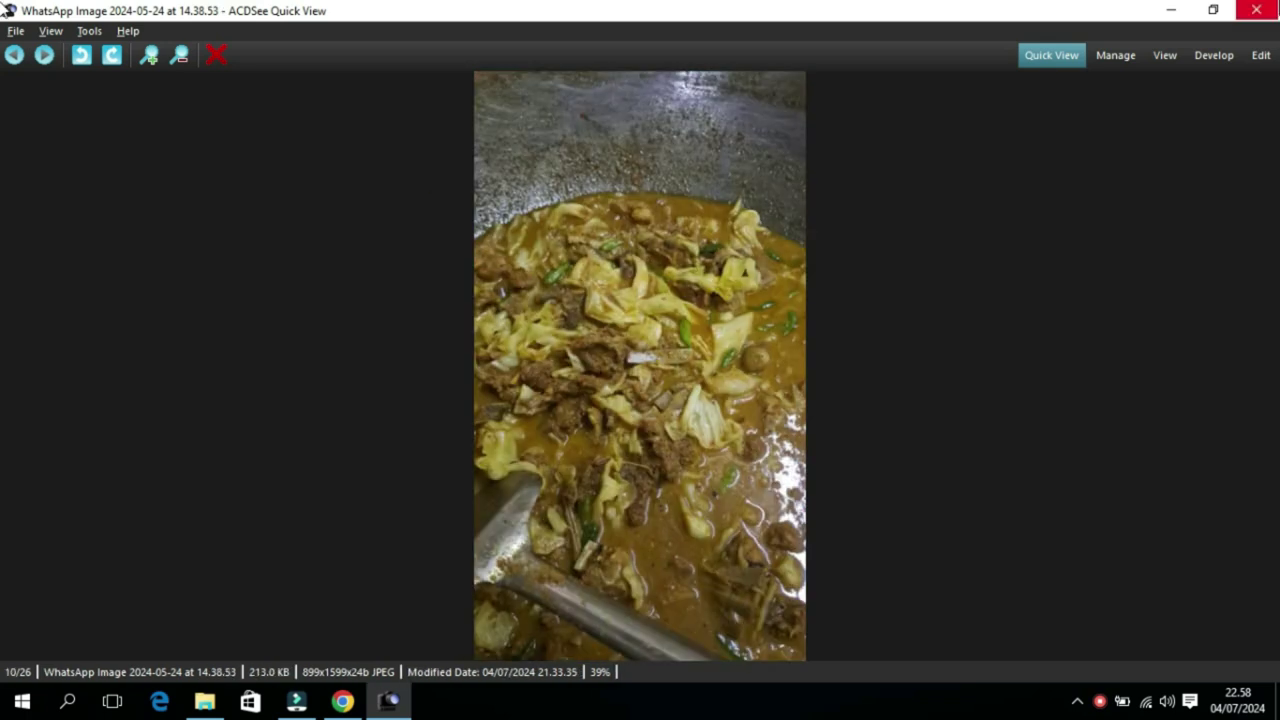
click(1256, 9)
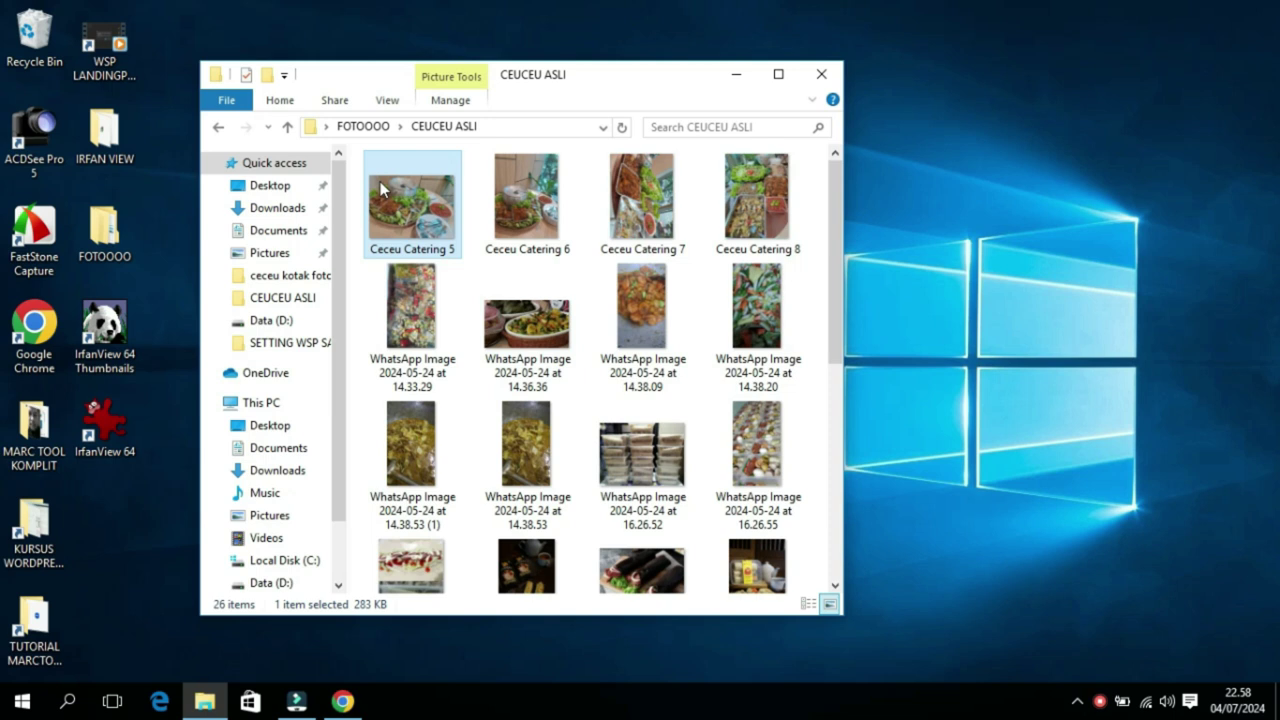
Step: Return to the FOTOOOO folder and open the image Ceuceu katering Sawangan Depok (1) from ceceu kotak foto
click(218, 129)
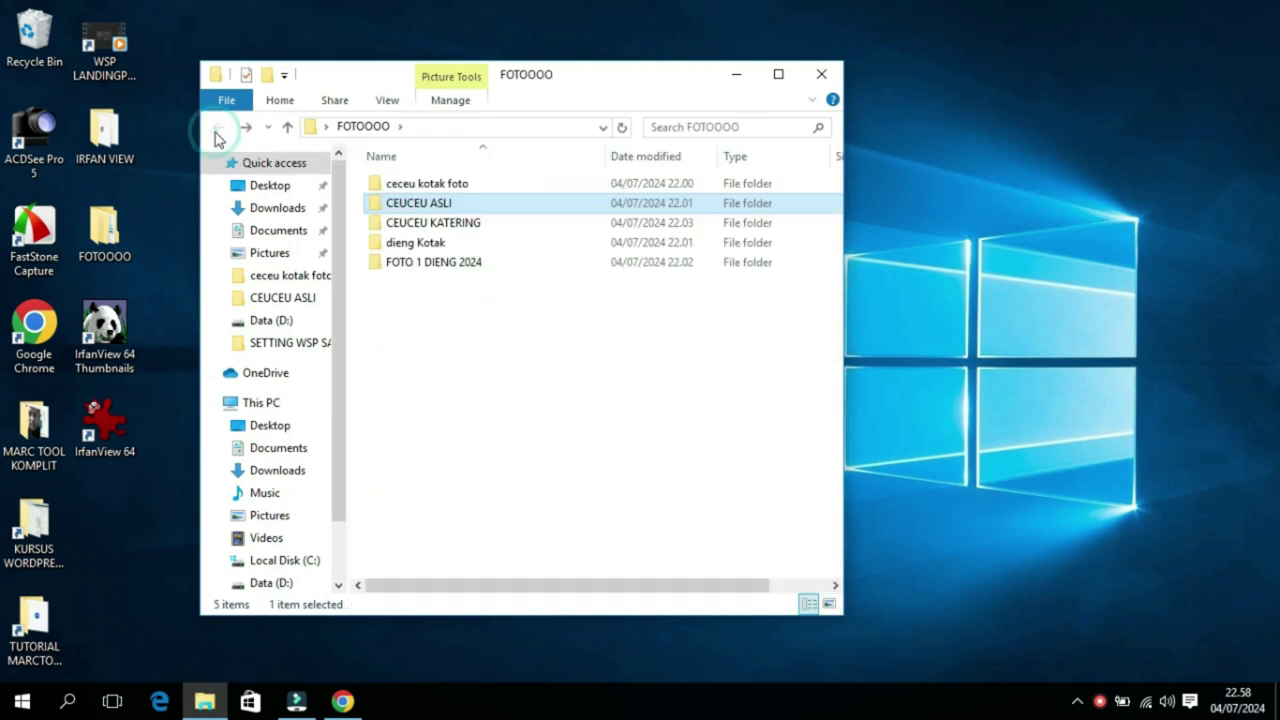
click(428, 186)
double_click(427, 191)
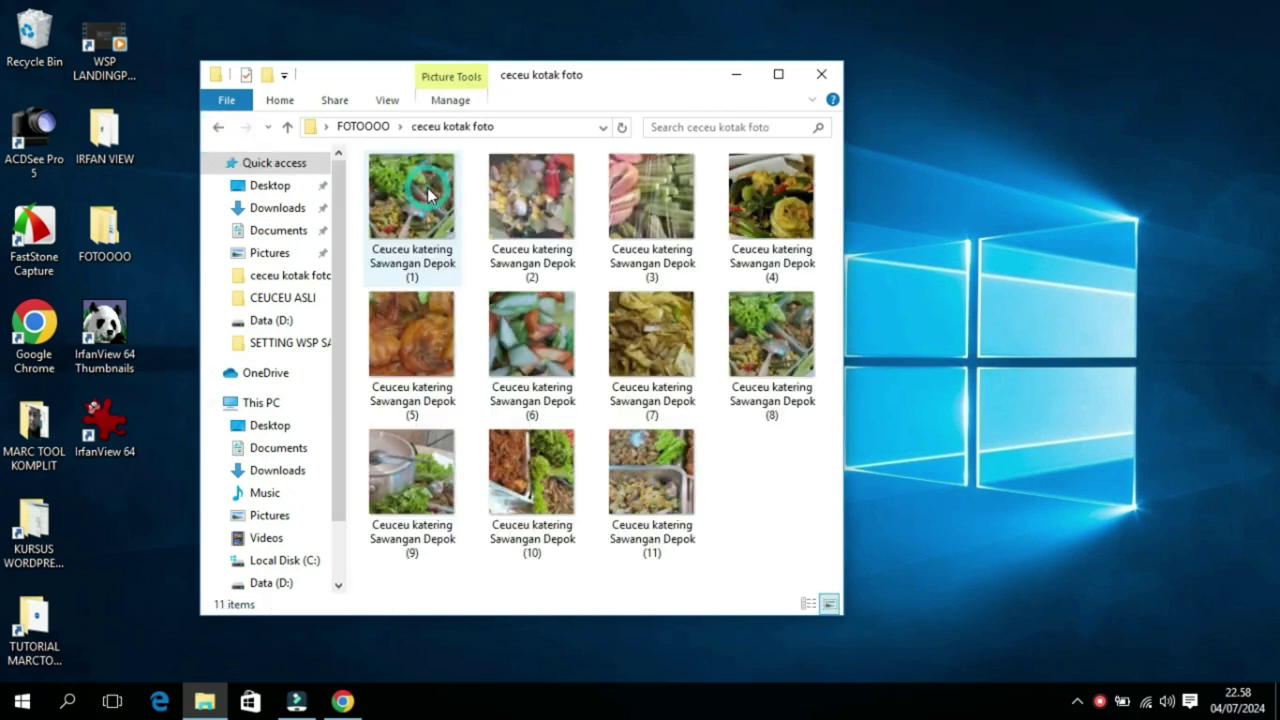
double_click(427, 194)
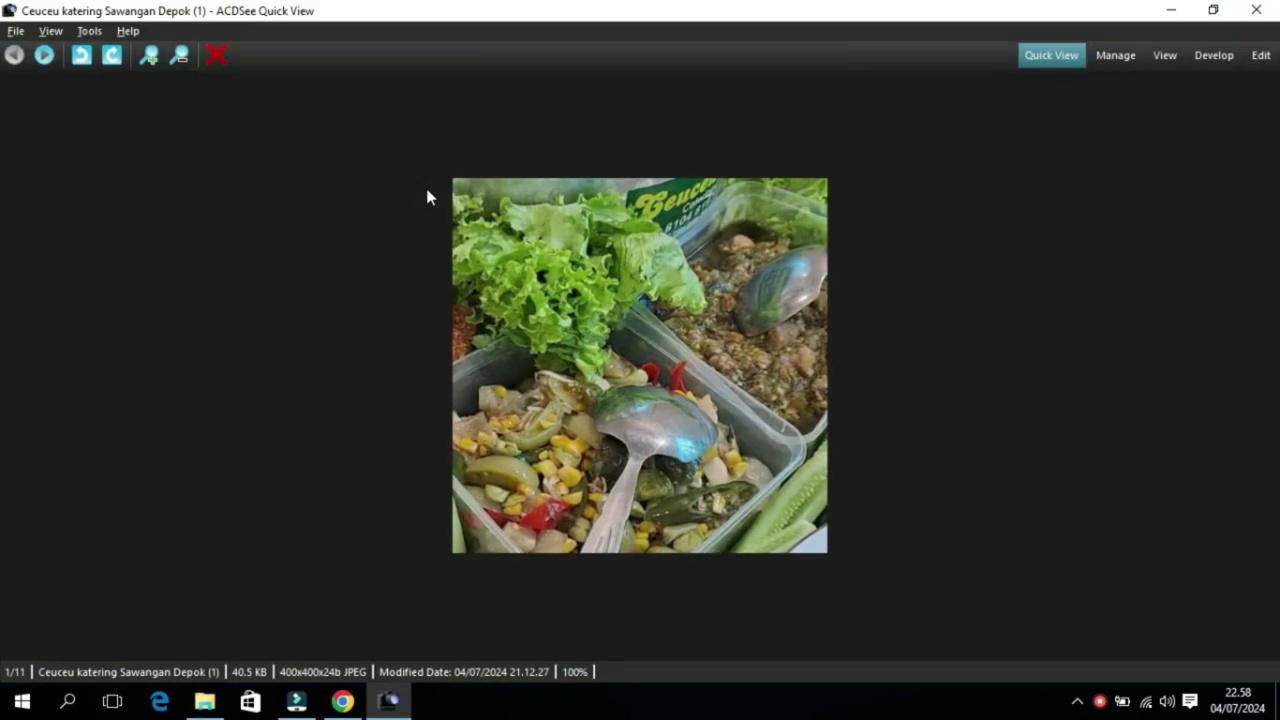
Step: Page back and forth through the square ceceu kotak foto images to examine their size and framing, and close the viewer and folder window
scroll(427, 197, down, 4)
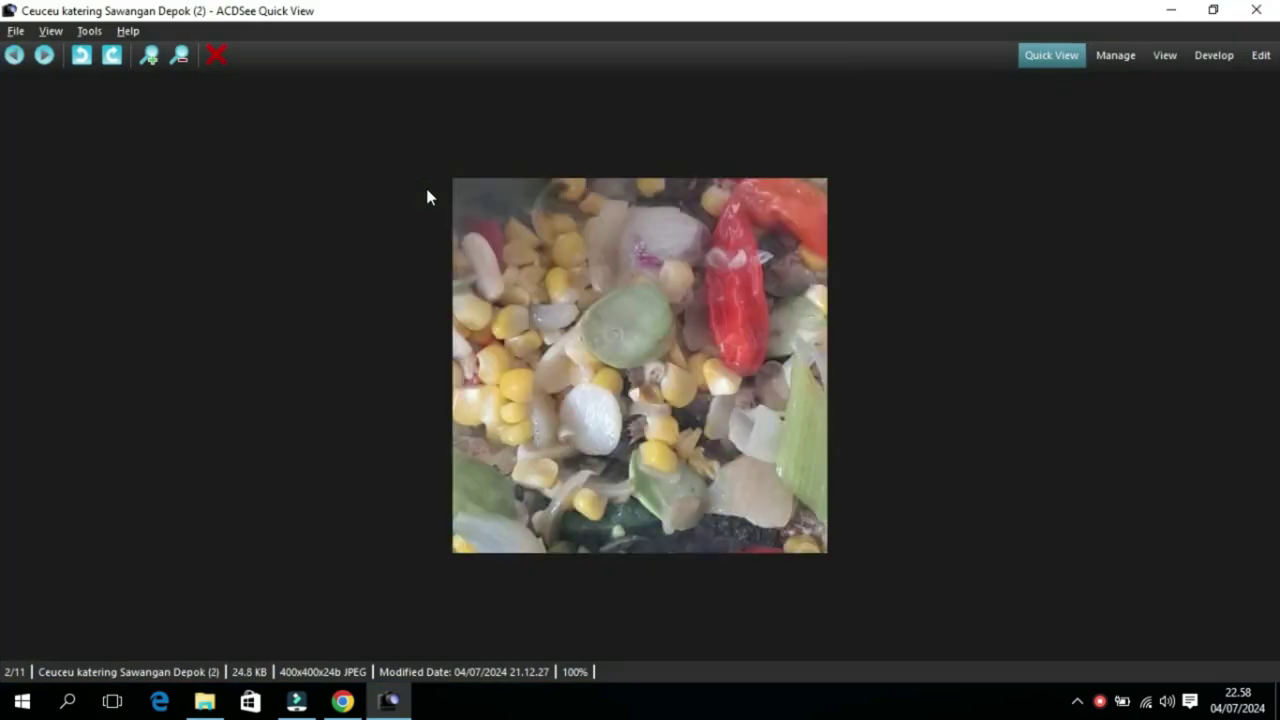
scroll(427, 197, down, 5)
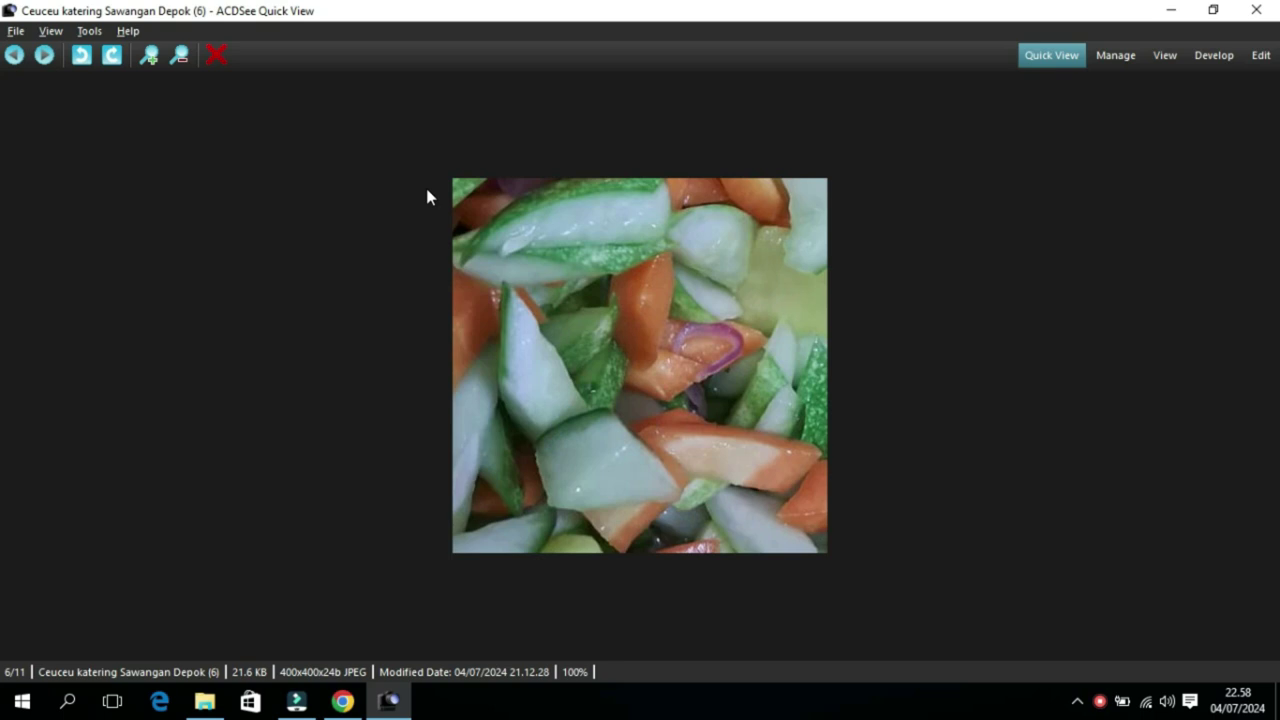
scroll(427, 197, down, 1)
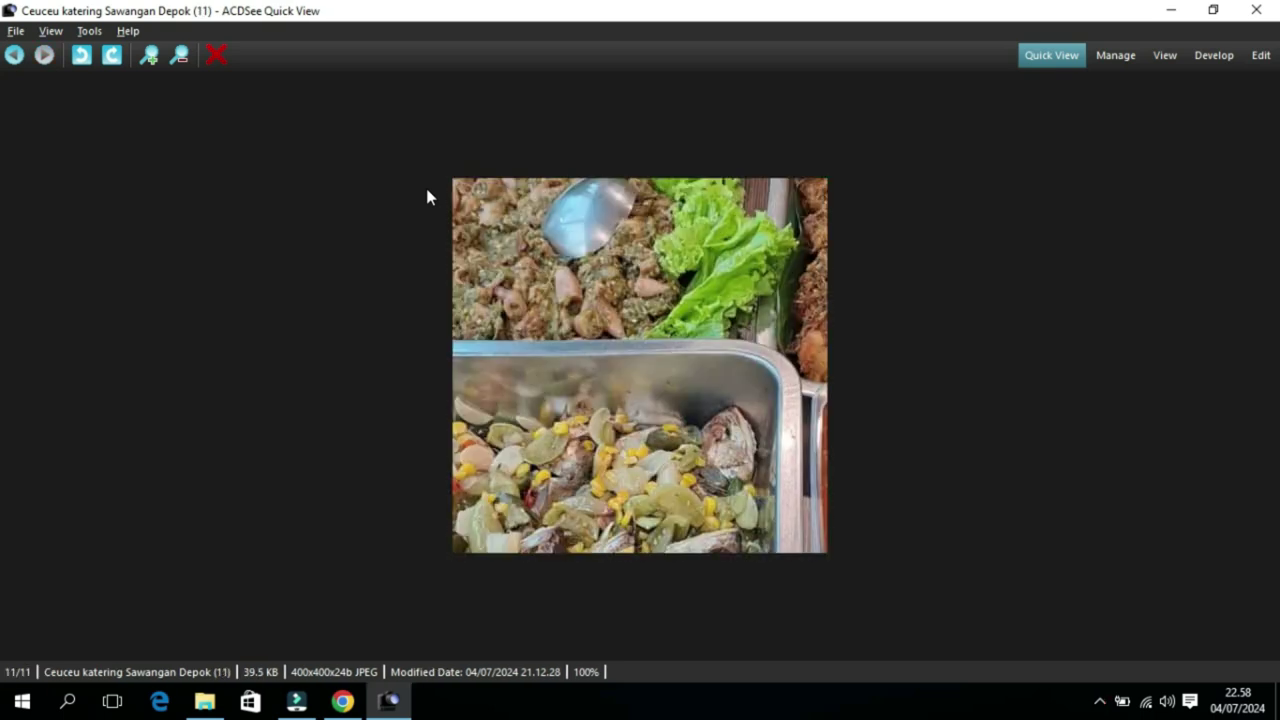
scroll(427, 197, up, 7)
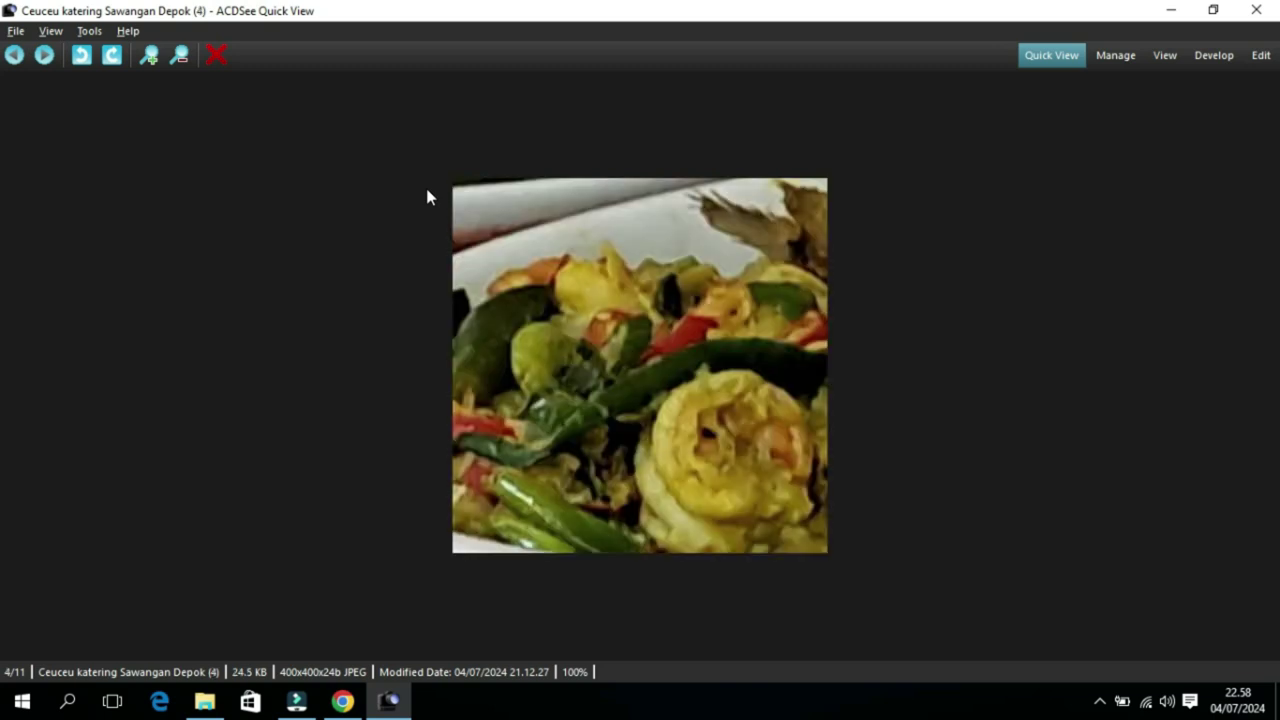
scroll(427, 197, down, 1)
scroll(427, 197, down, 3)
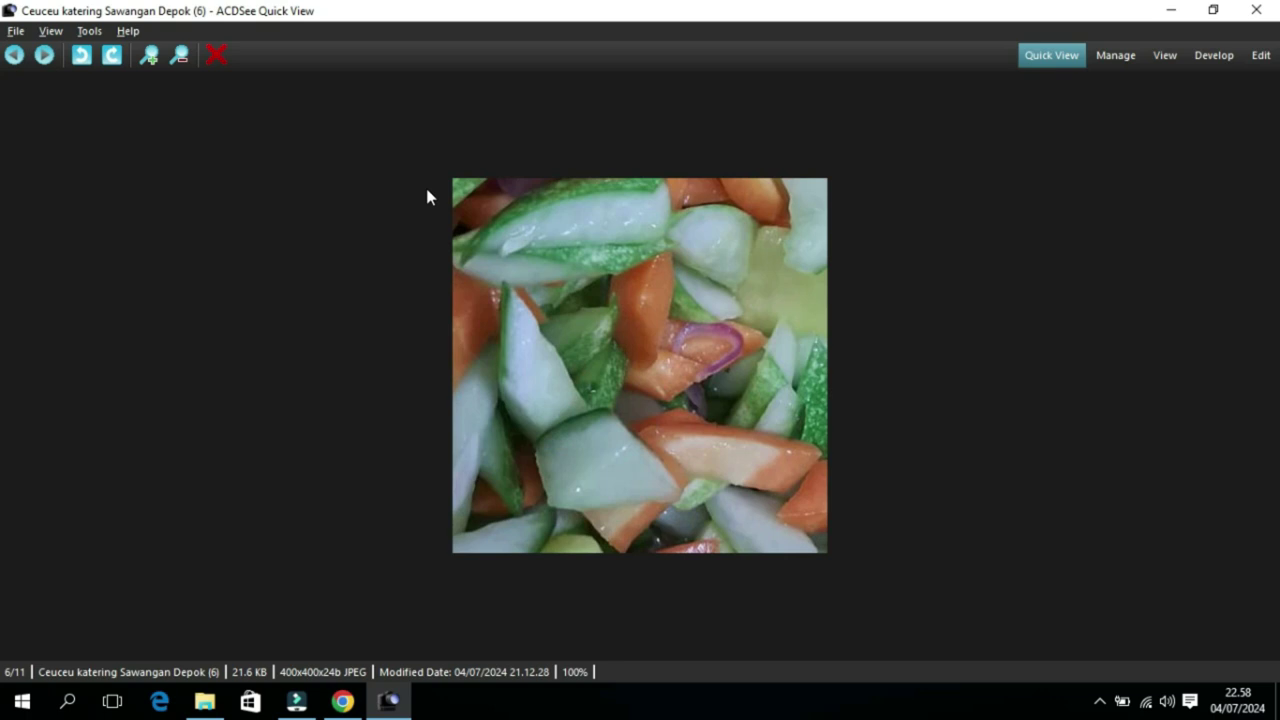
scroll(427, 197, down, 3)
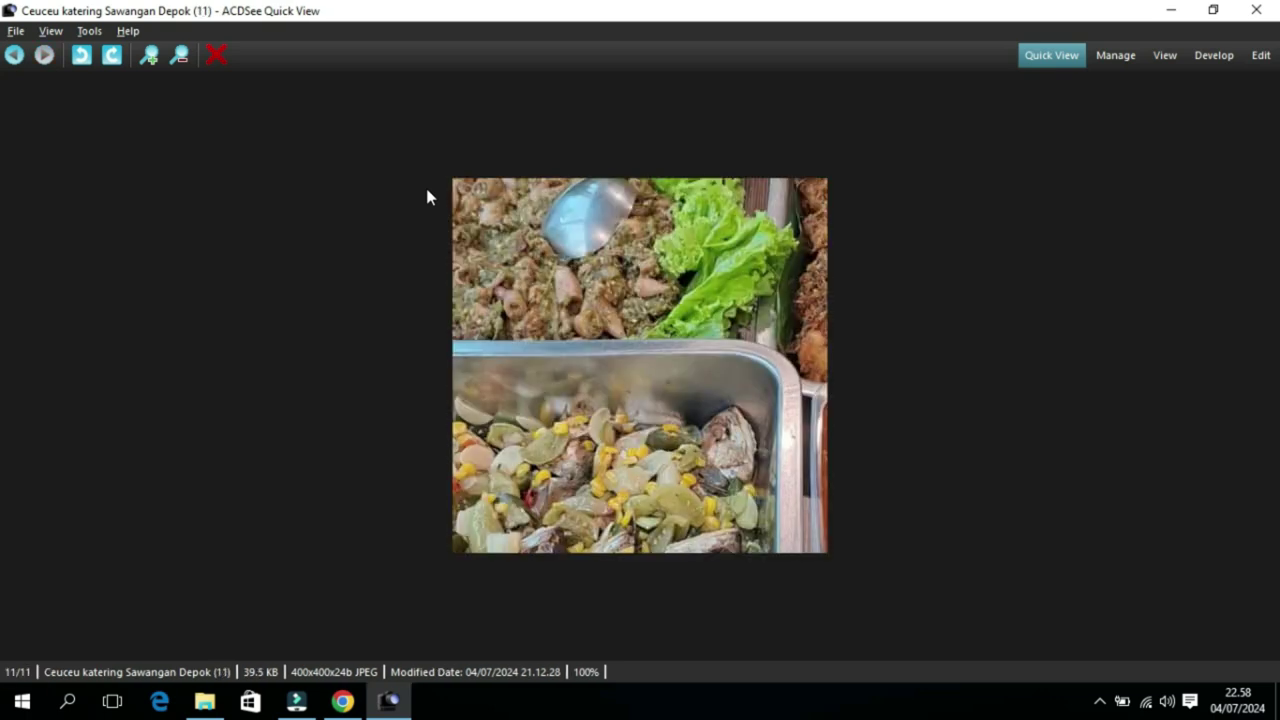
scroll(427, 197, down, 2)
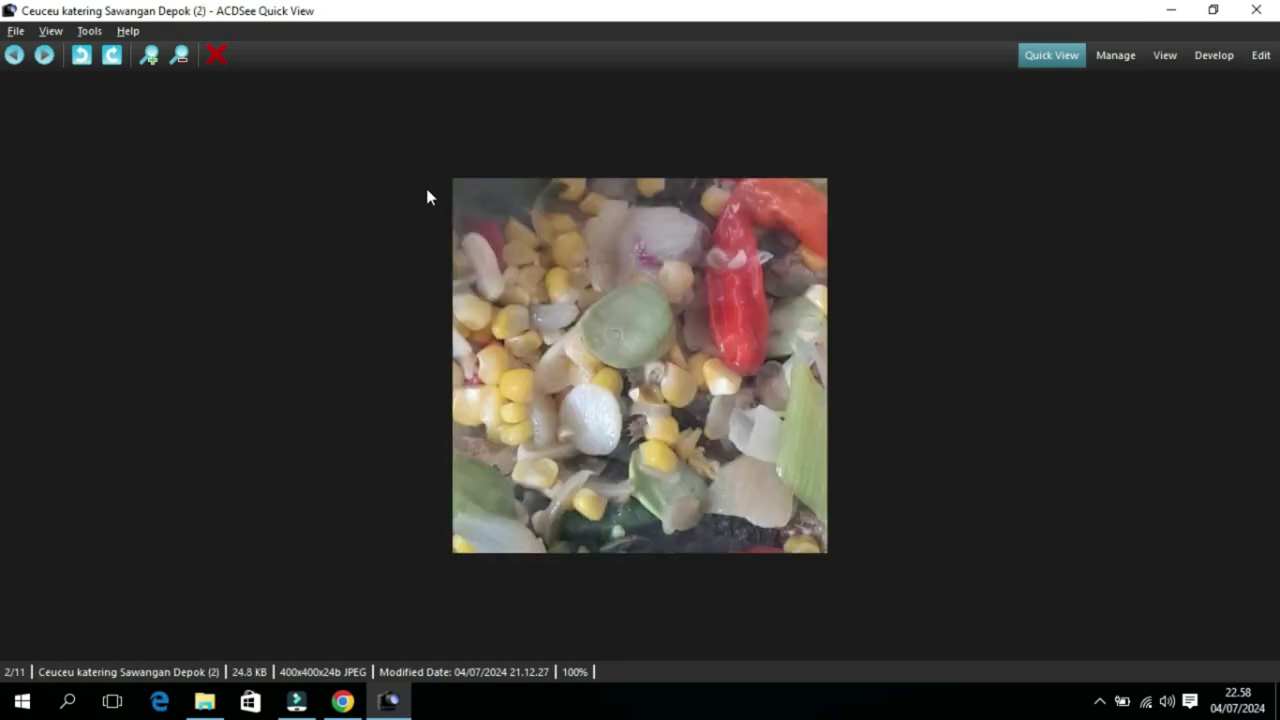
click(1255, 10)
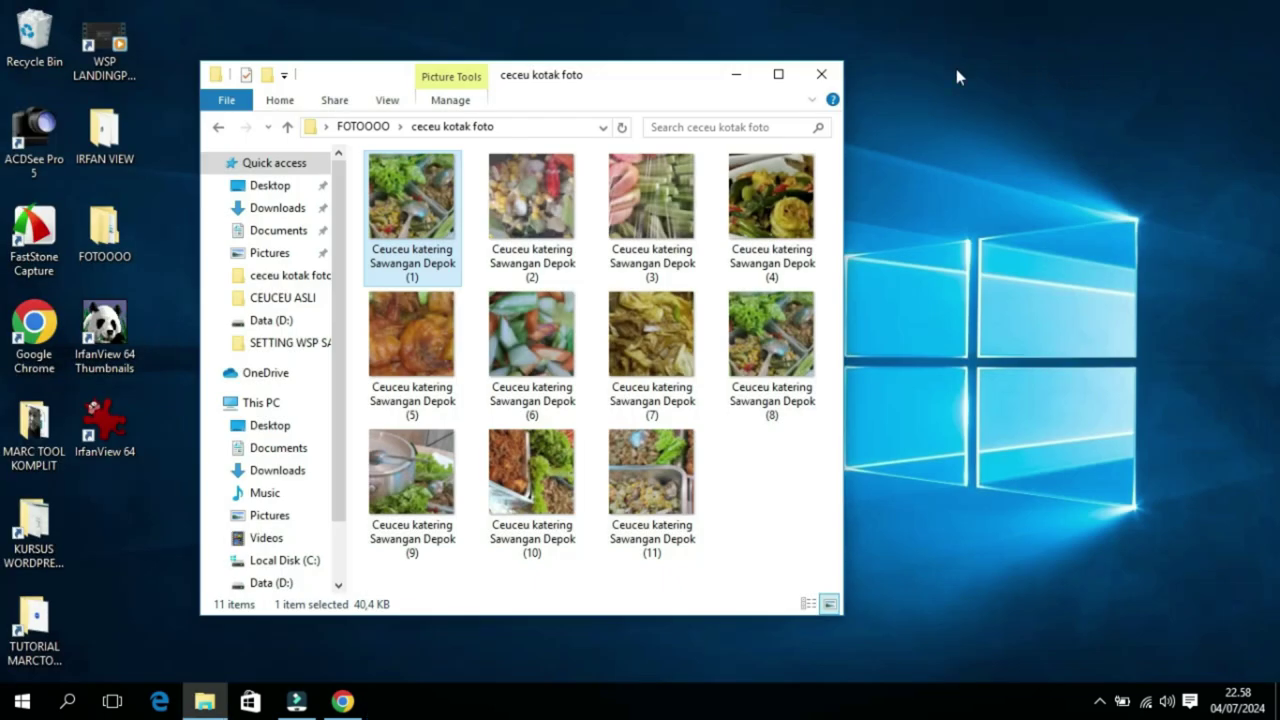
click(828, 79)
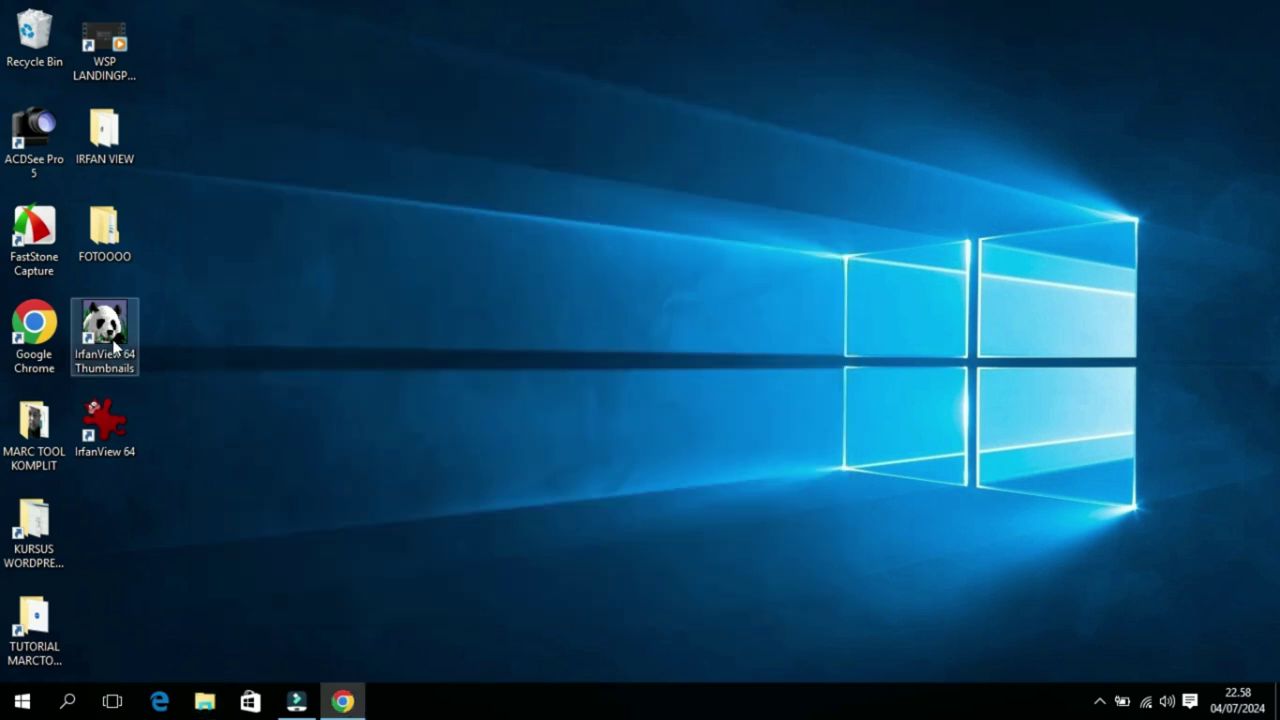
Step: Switch to Chrome to examine the IrfanView download options, minimize the browser, and open the IRFAN VIEW folder on the desktop
click(342, 705)
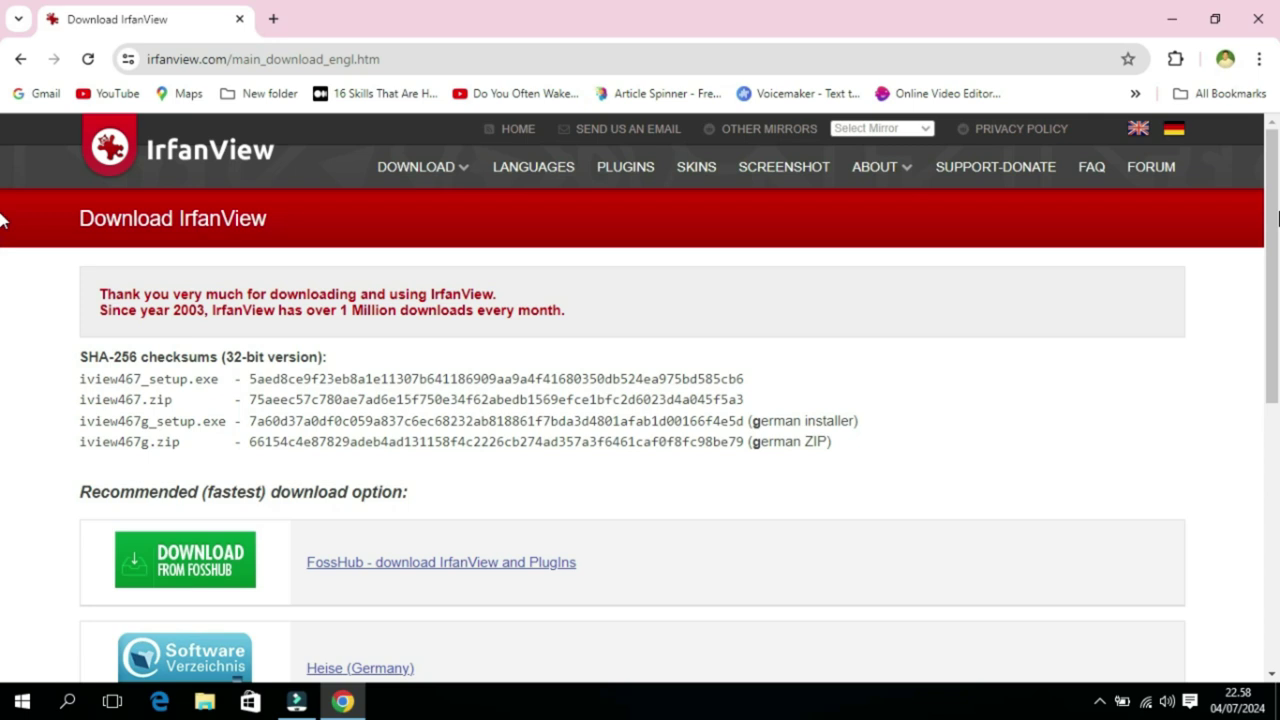
drag(1274, 196, 1270, 308)
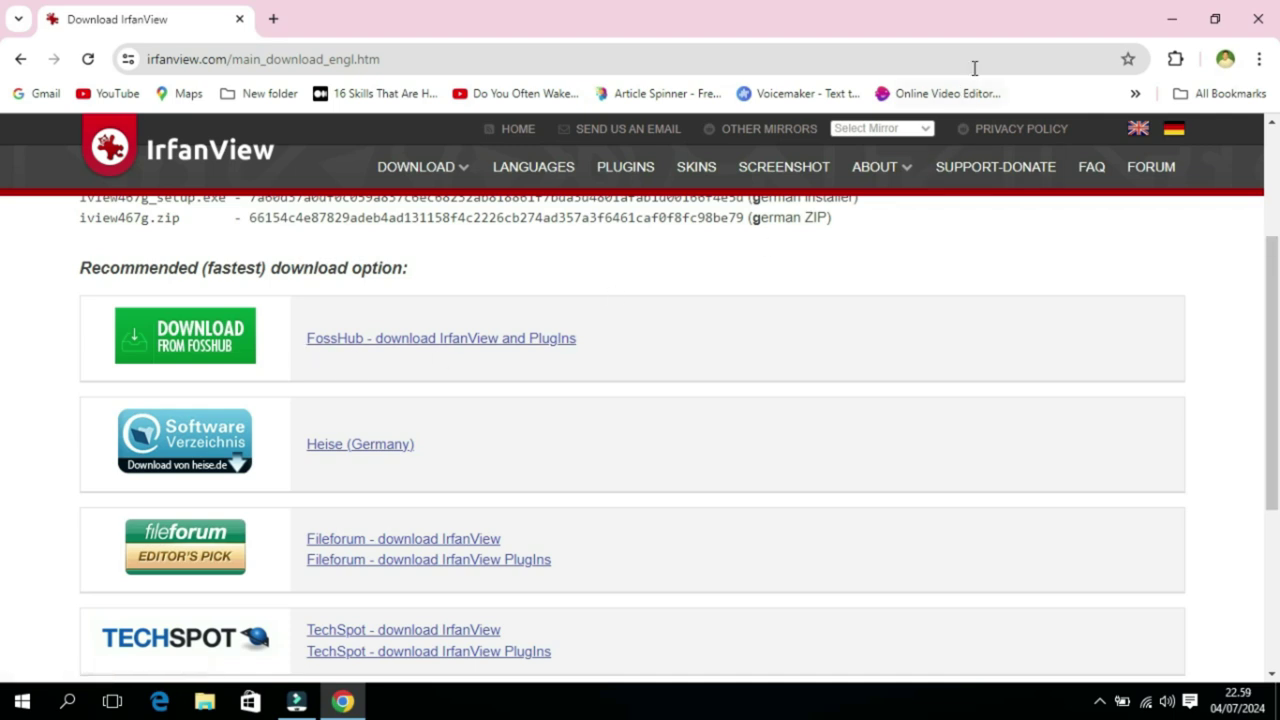
click(1172, 19)
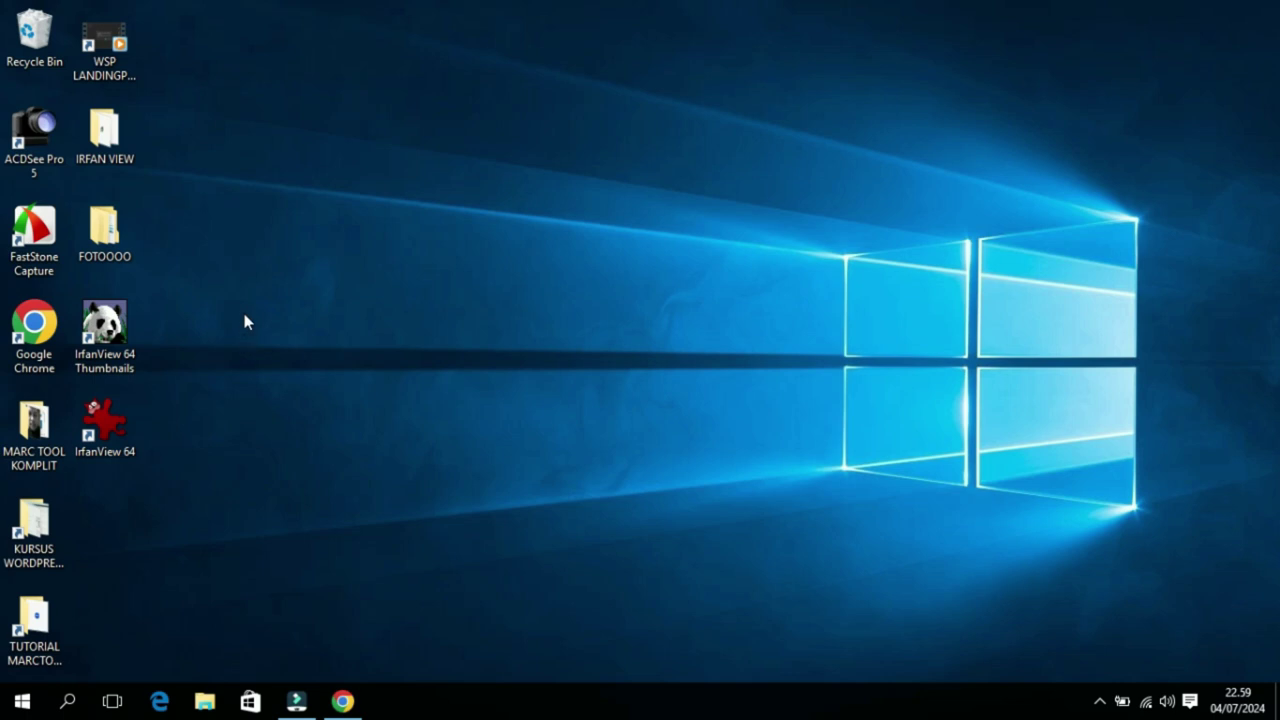
double_click(105, 132)
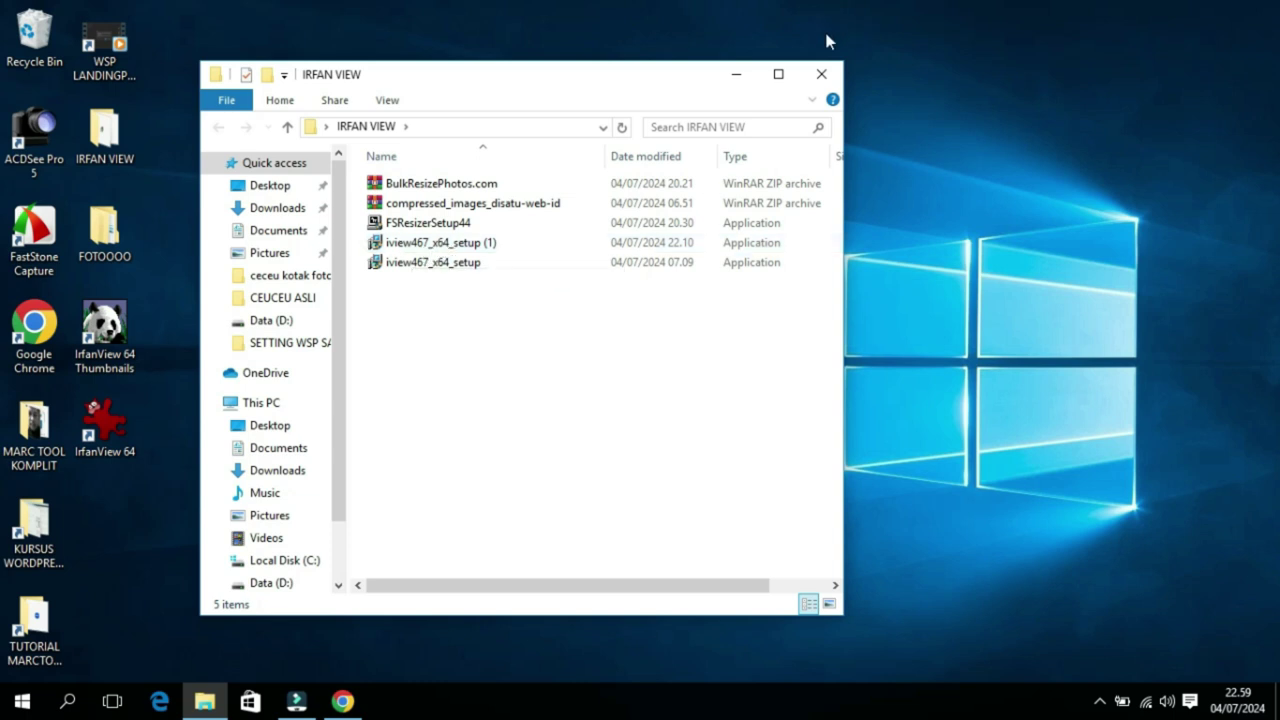
Step: Minimize the IRFAN VIEW folder window and launch IrfanView 64 Thumbnails from the desktop
click(737, 77)
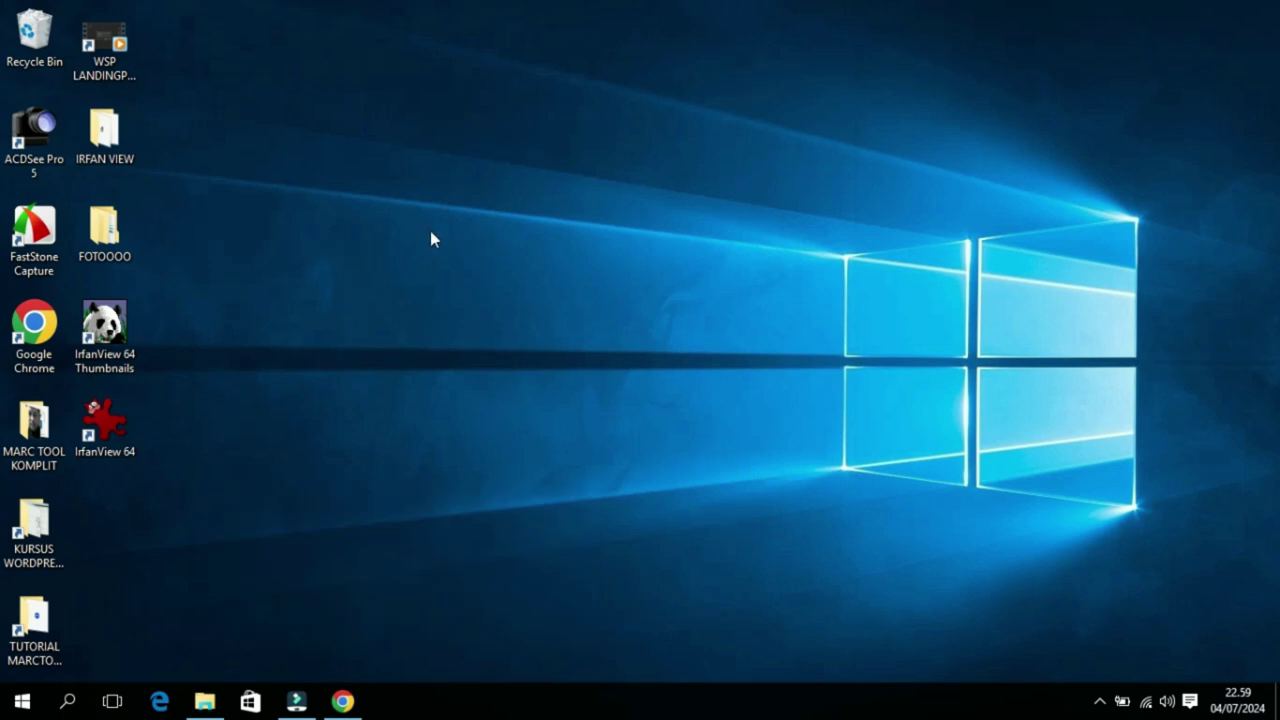
double_click(113, 334)
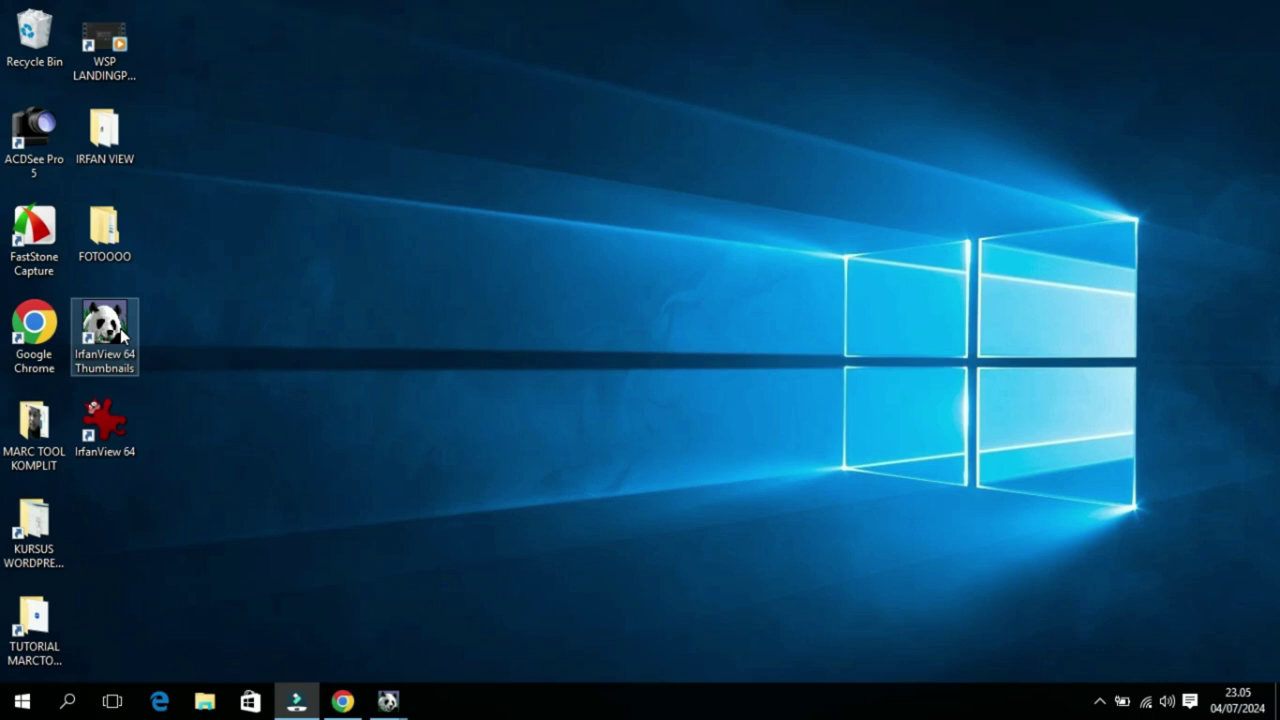
double_click(105, 325)
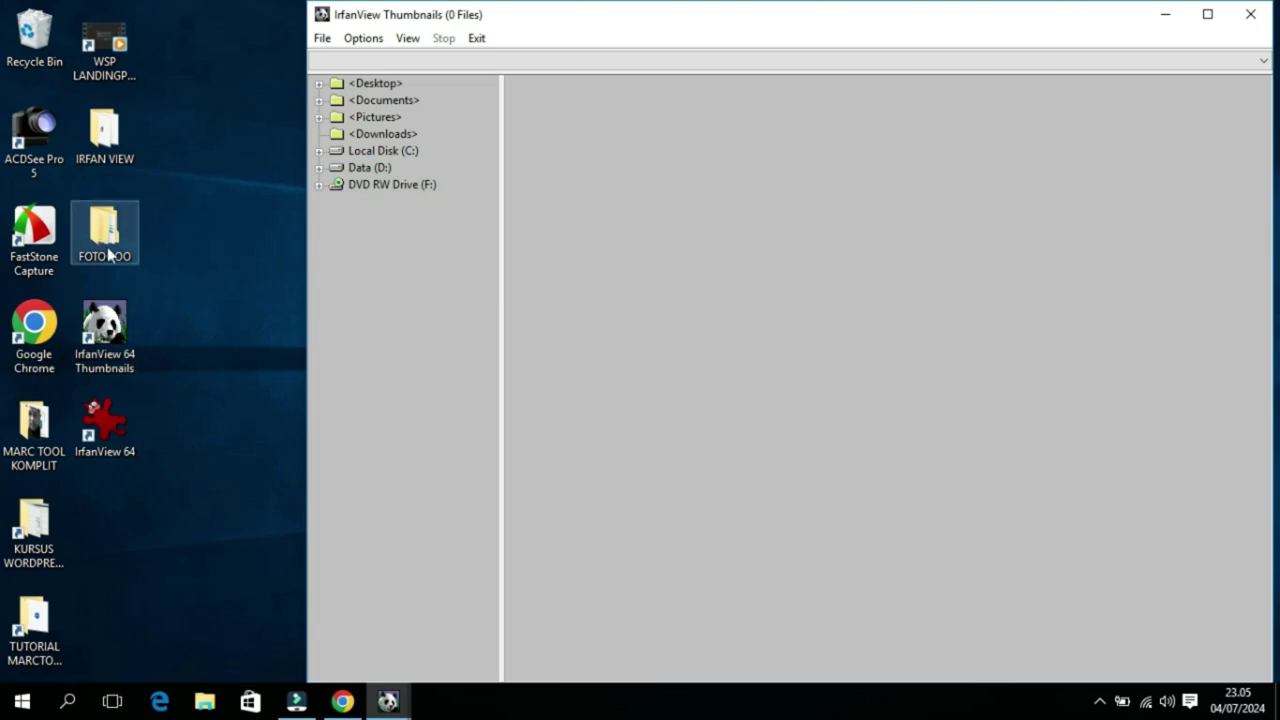
Step: Browse to the CEUCEU ASLI folder inside FOTOOOO on the Desktop and open Ceceu Catering 5.jpeg in the image viewer
click(317, 86)
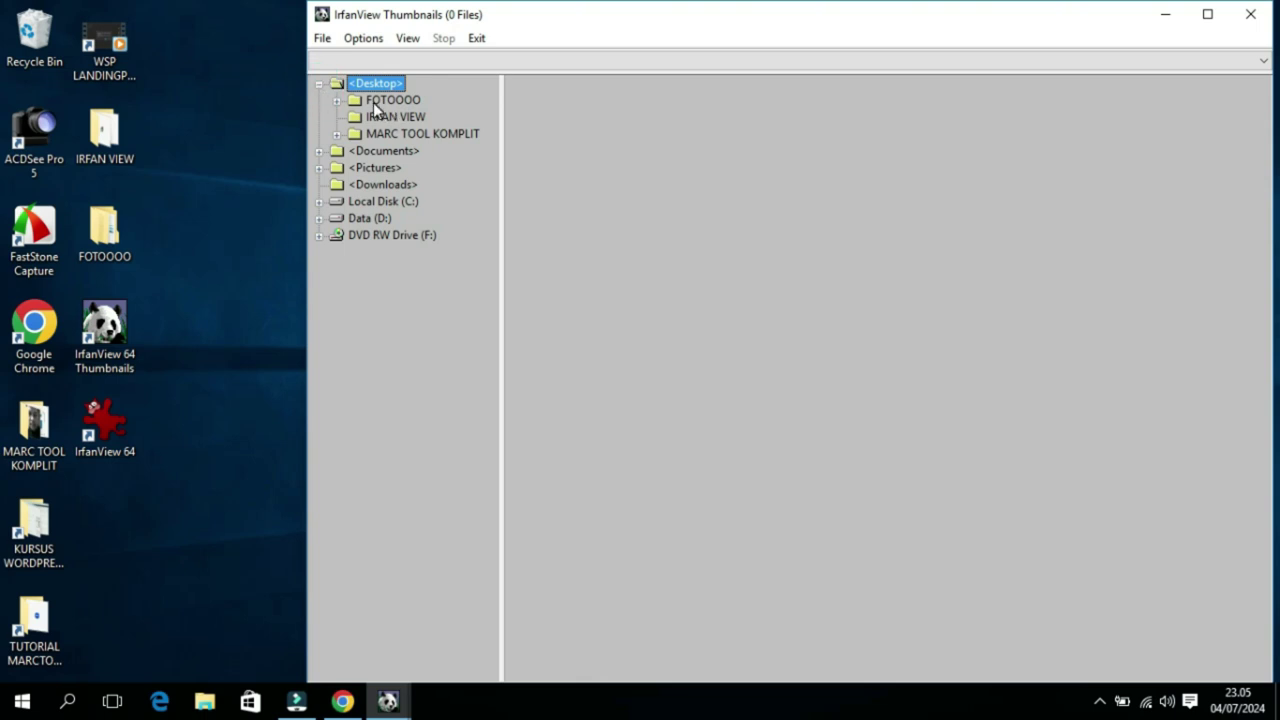
click(372, 106)
double_click(350, 104)
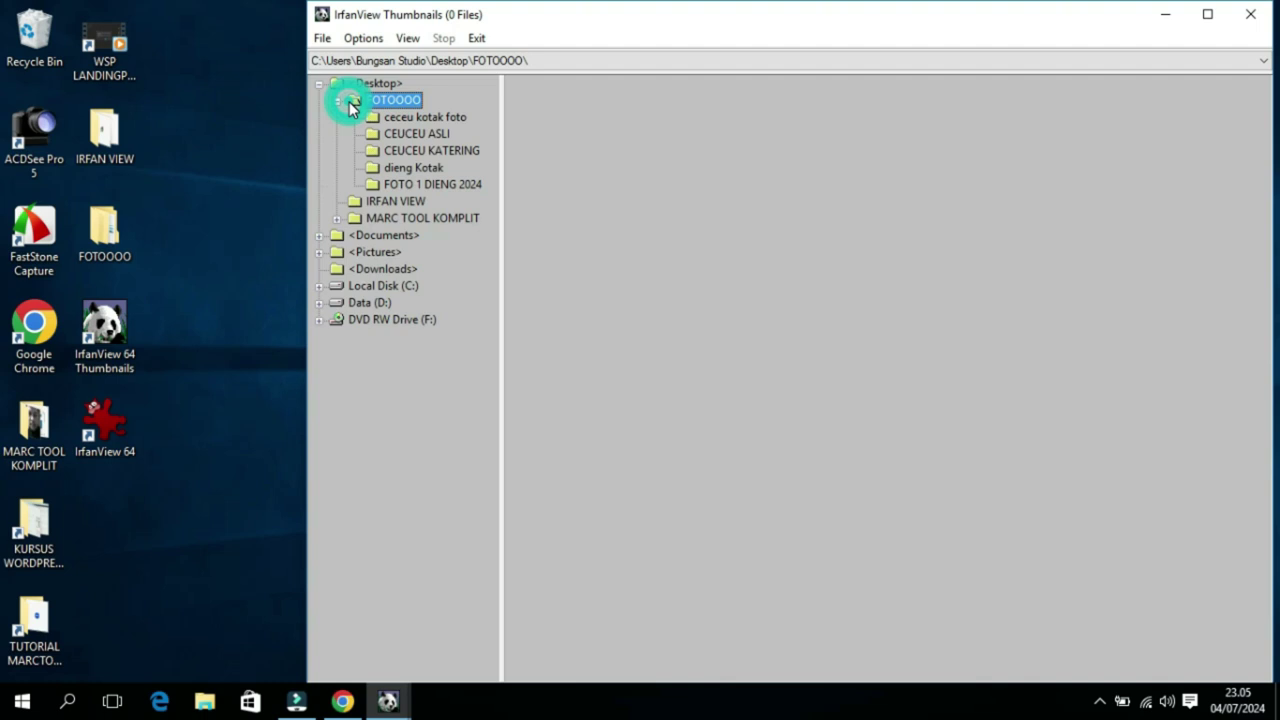
click(406, 137)
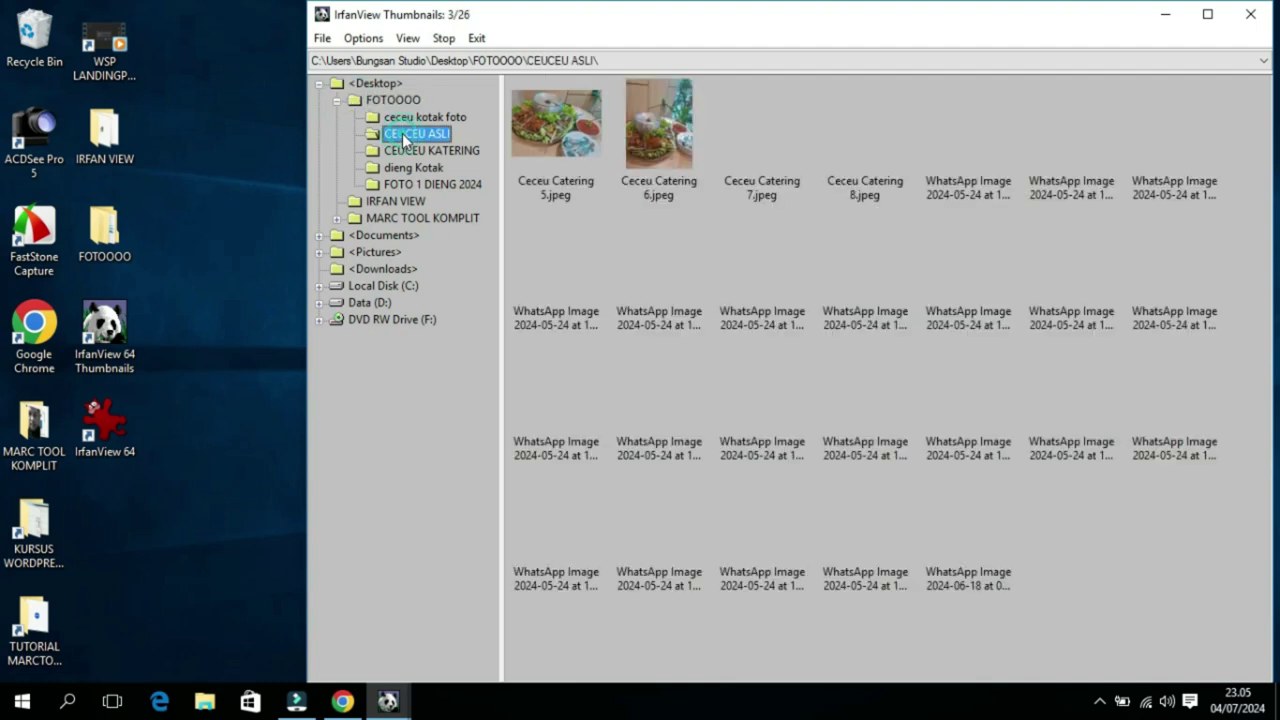
click(537, 133)
double_click(537, 133)
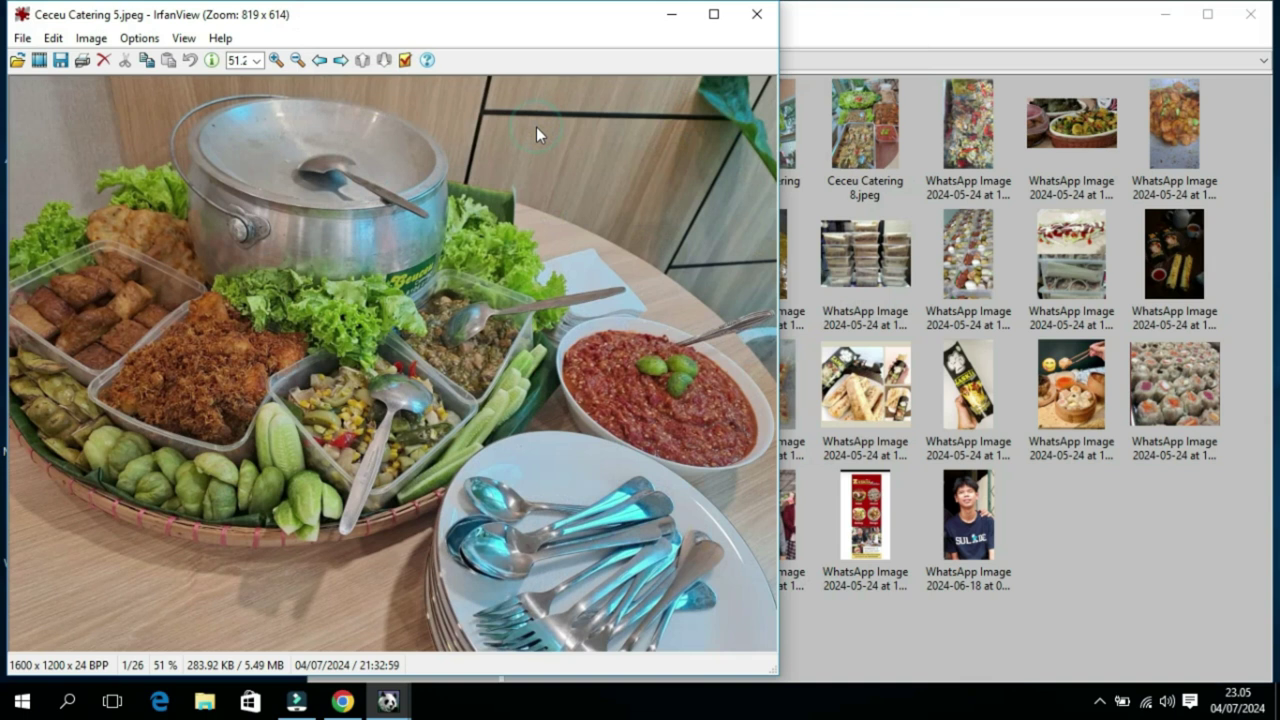
drag(373, 24, 449, 33)
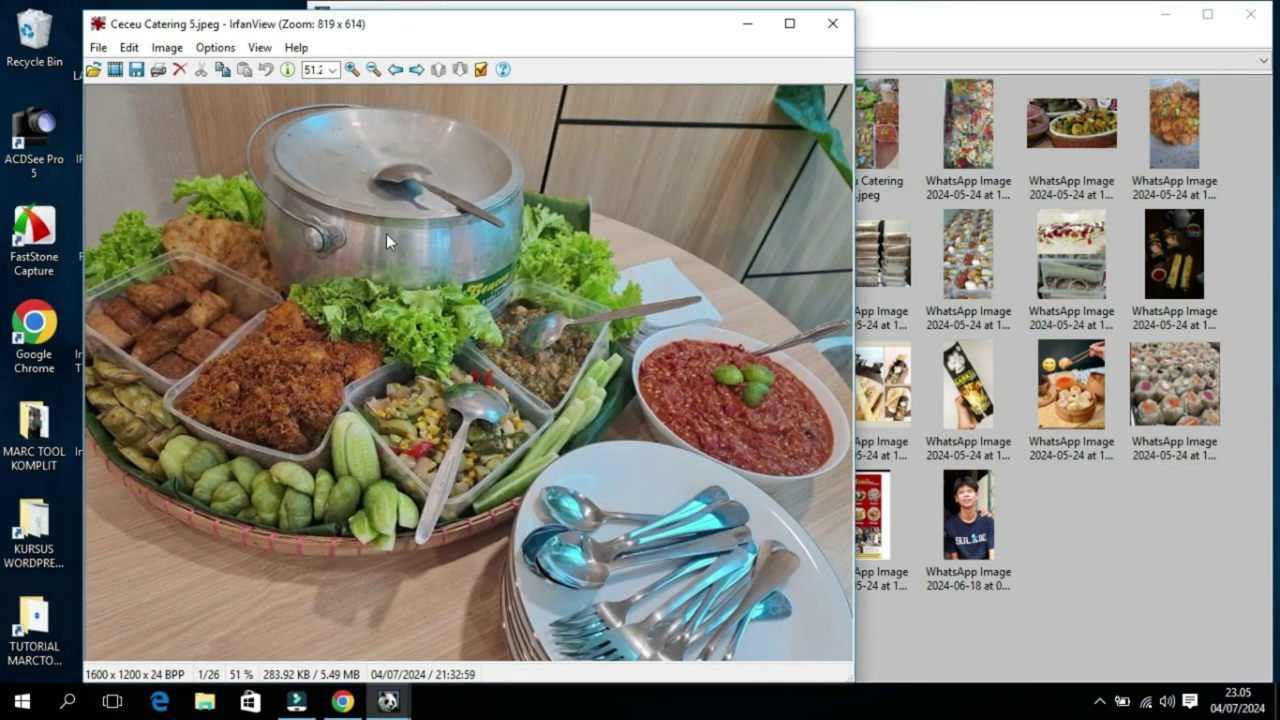
Step: Set up a batch conversion with renamed result files in PNG format, accepting the advanced options with a centered 400 × 400 crop
click(98, 50)
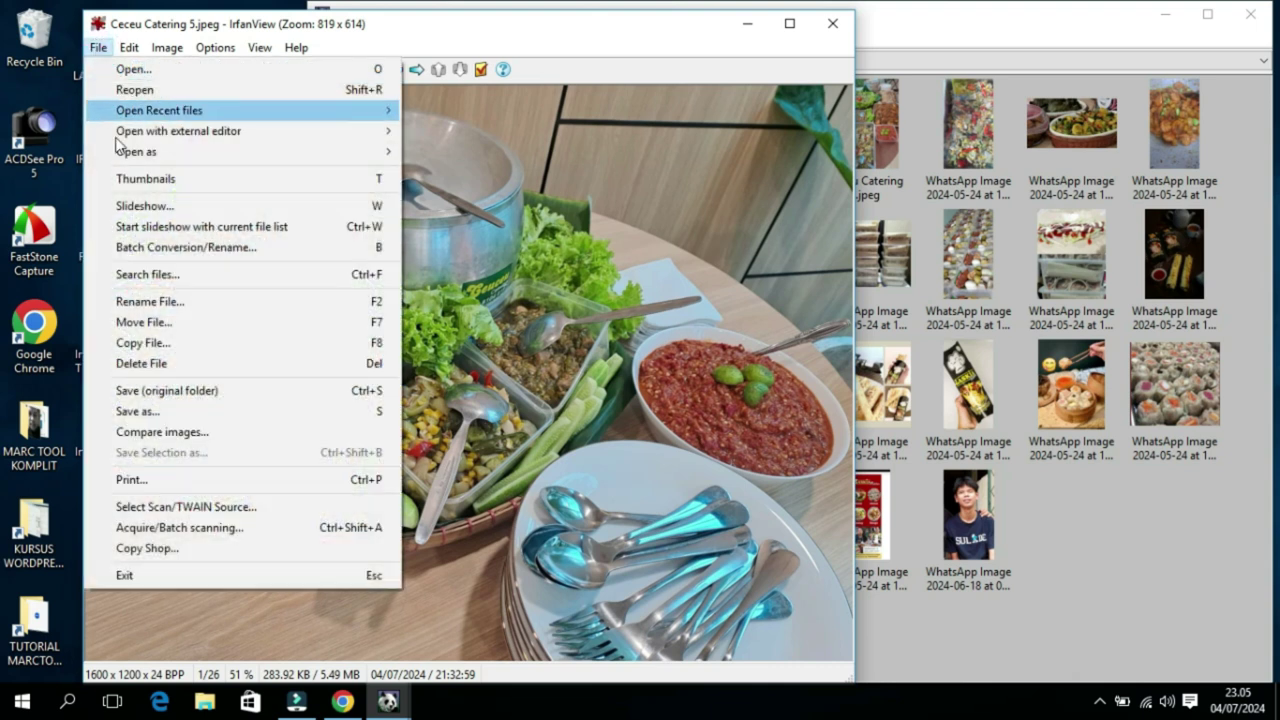
click(170, 248)
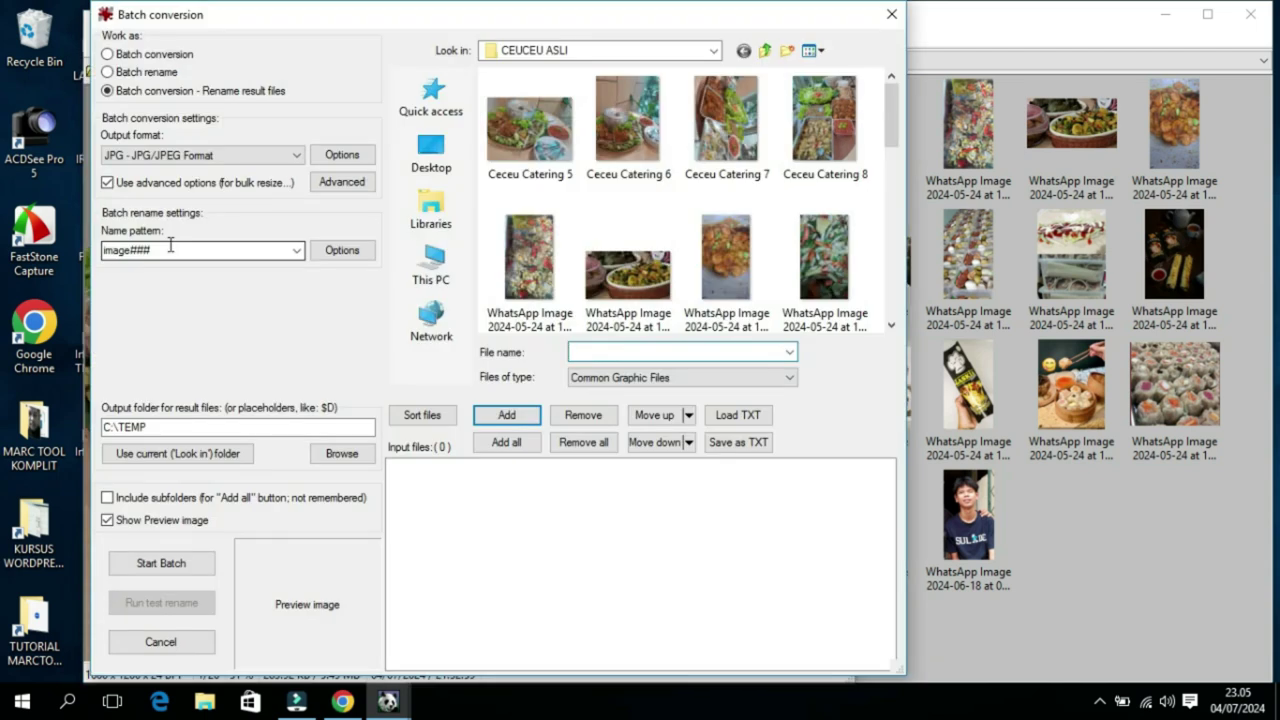
click(109, 91)
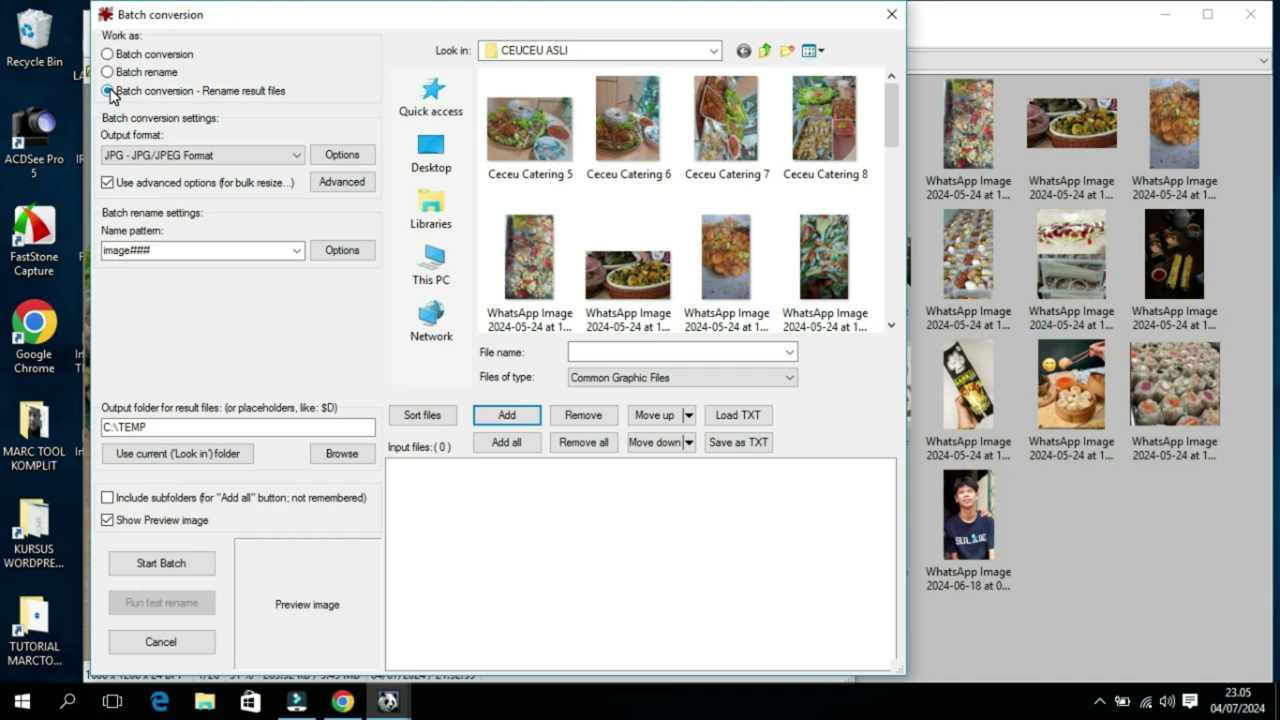
click(295, 163)
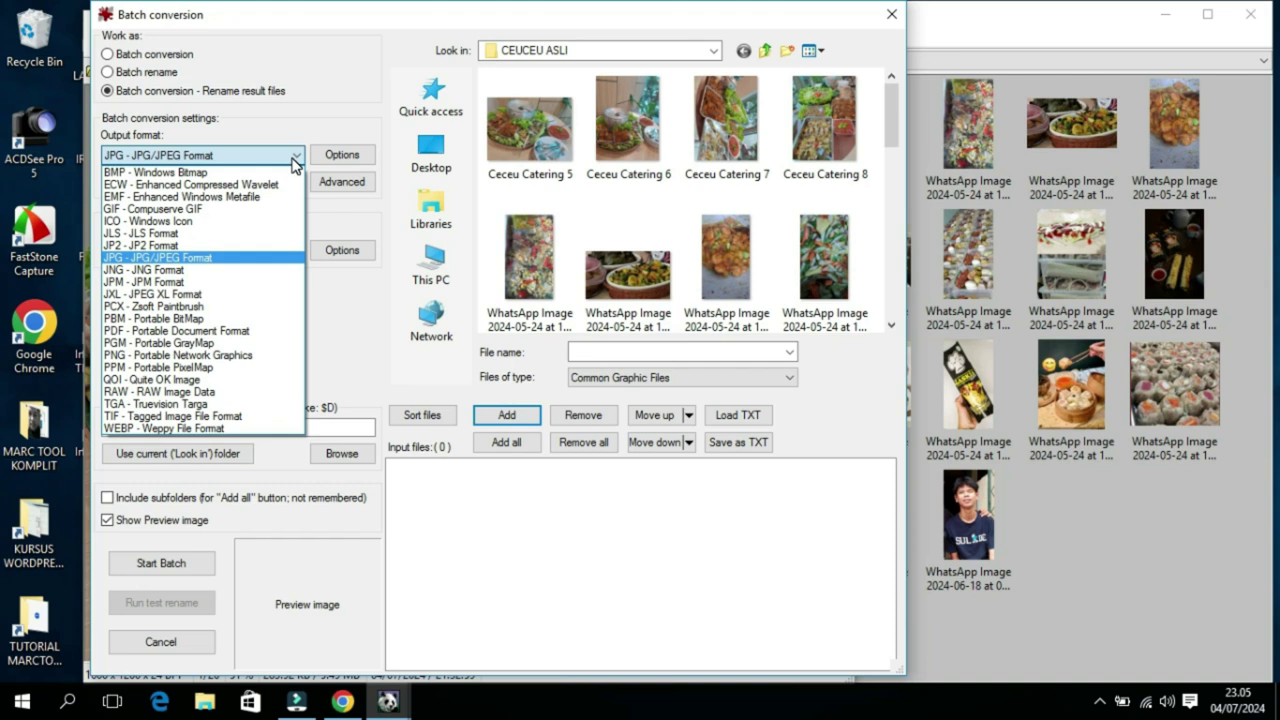
click(176, 357)
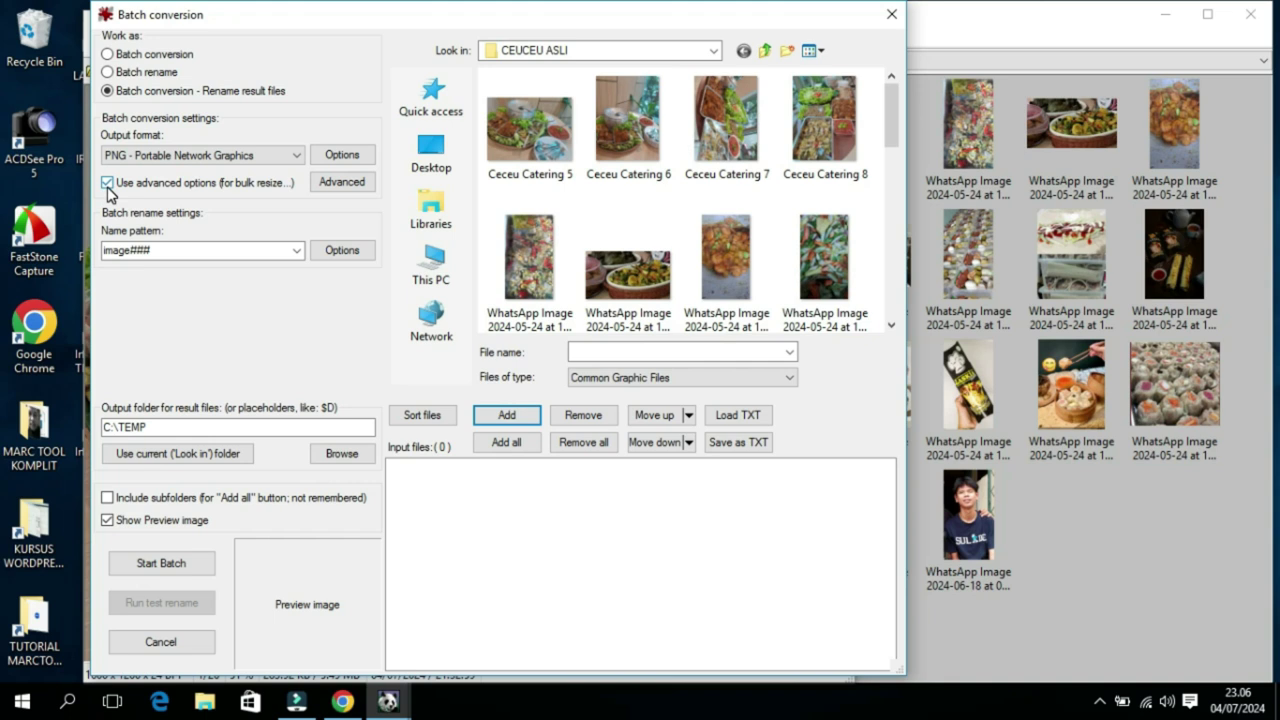
click(340, 182)
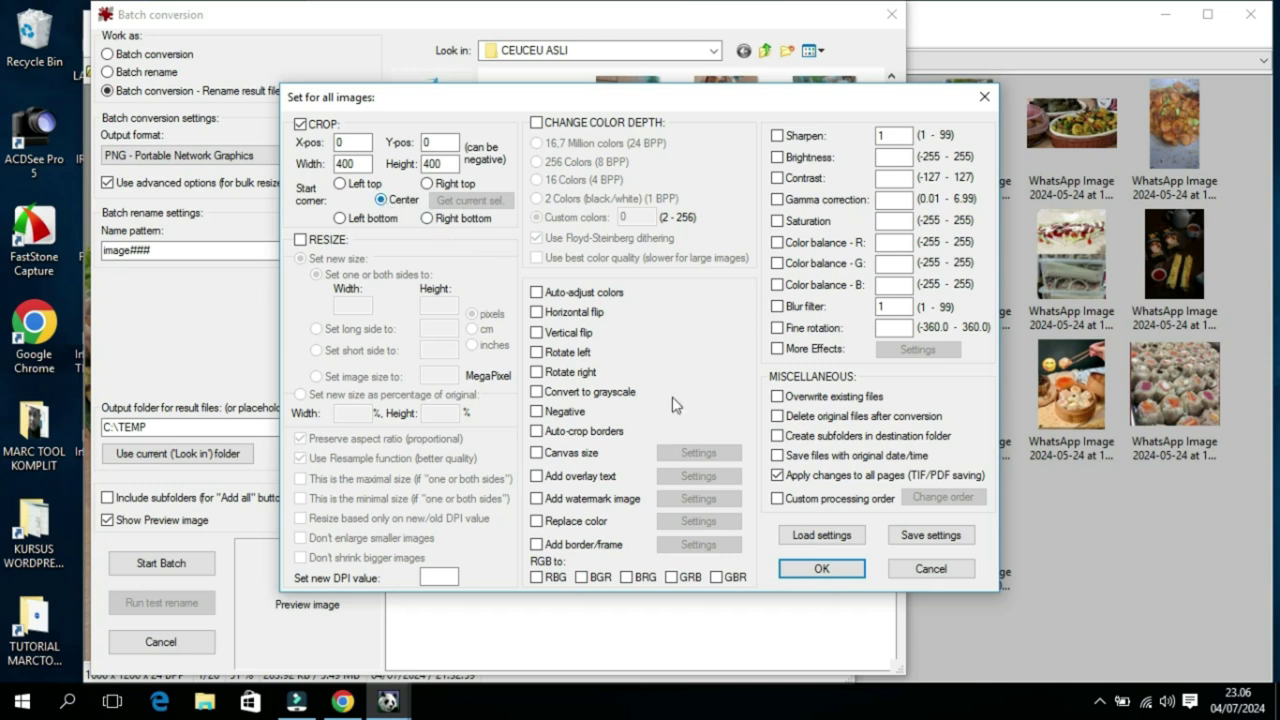
click(818, 569)
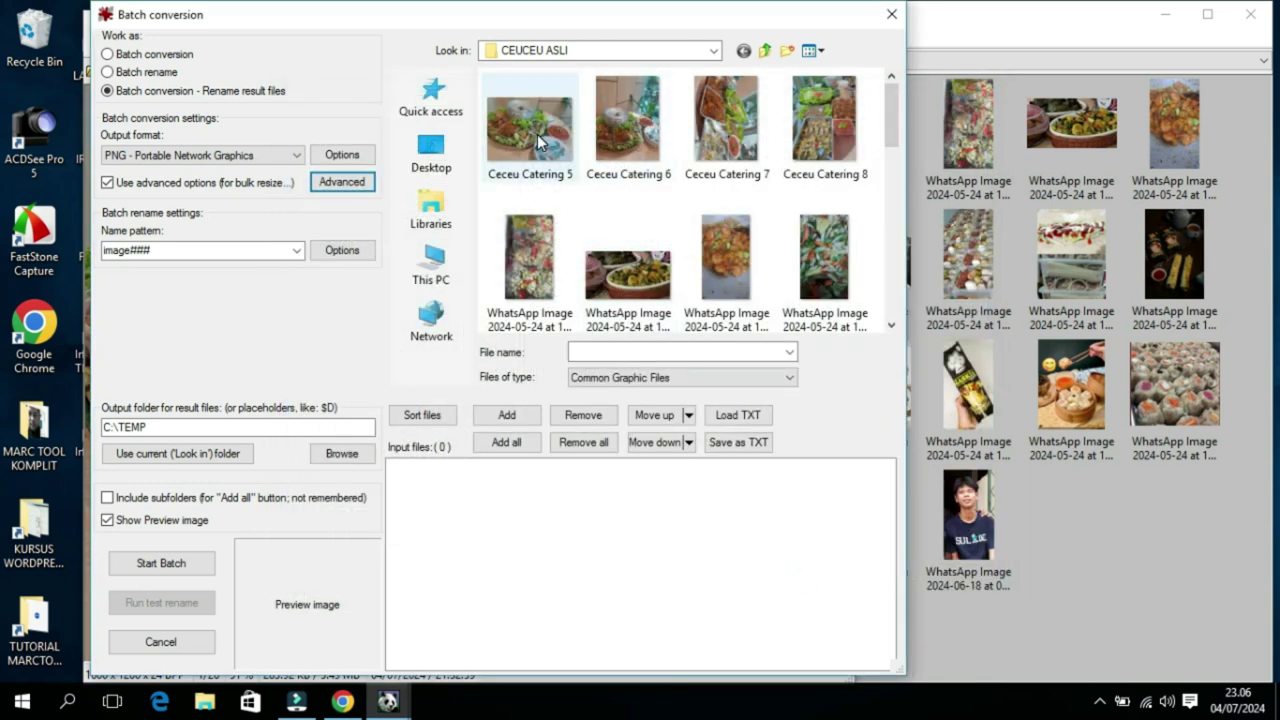
Step: Select all photos in the CEUCEU ASLI folder and add them to the batch input list
click(537, 141)
click(529, 130)
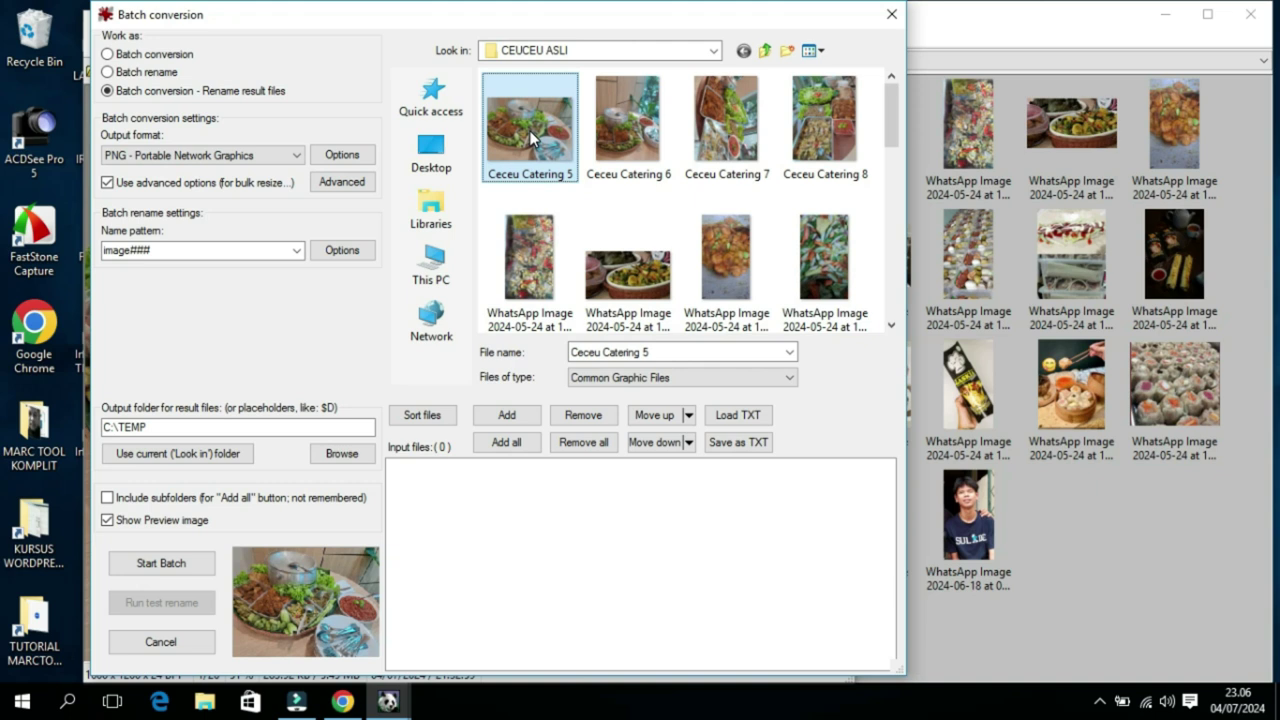
key(ctrl+a)
drag(521, 126, 520, 485)
drag(524, 546, 525, 550)
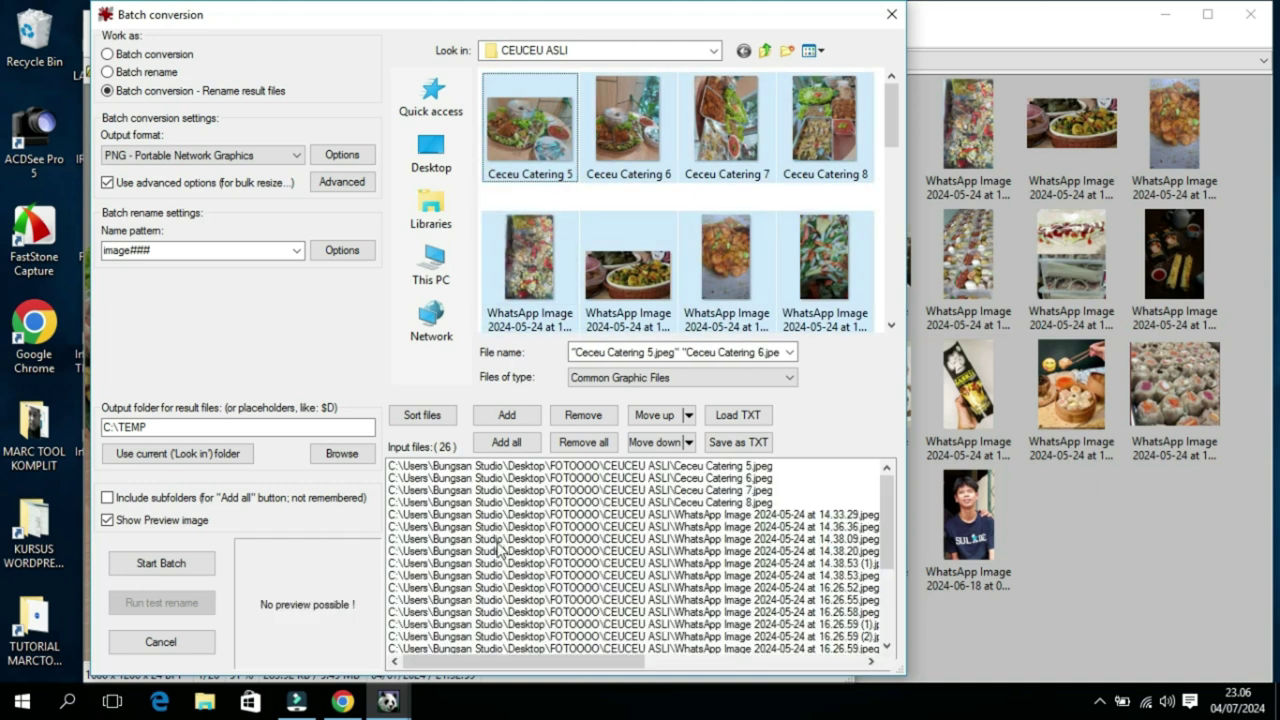
Step: Run the batch conversion with C:\TEMP as the output folder and exit the batch
click(137, 426)
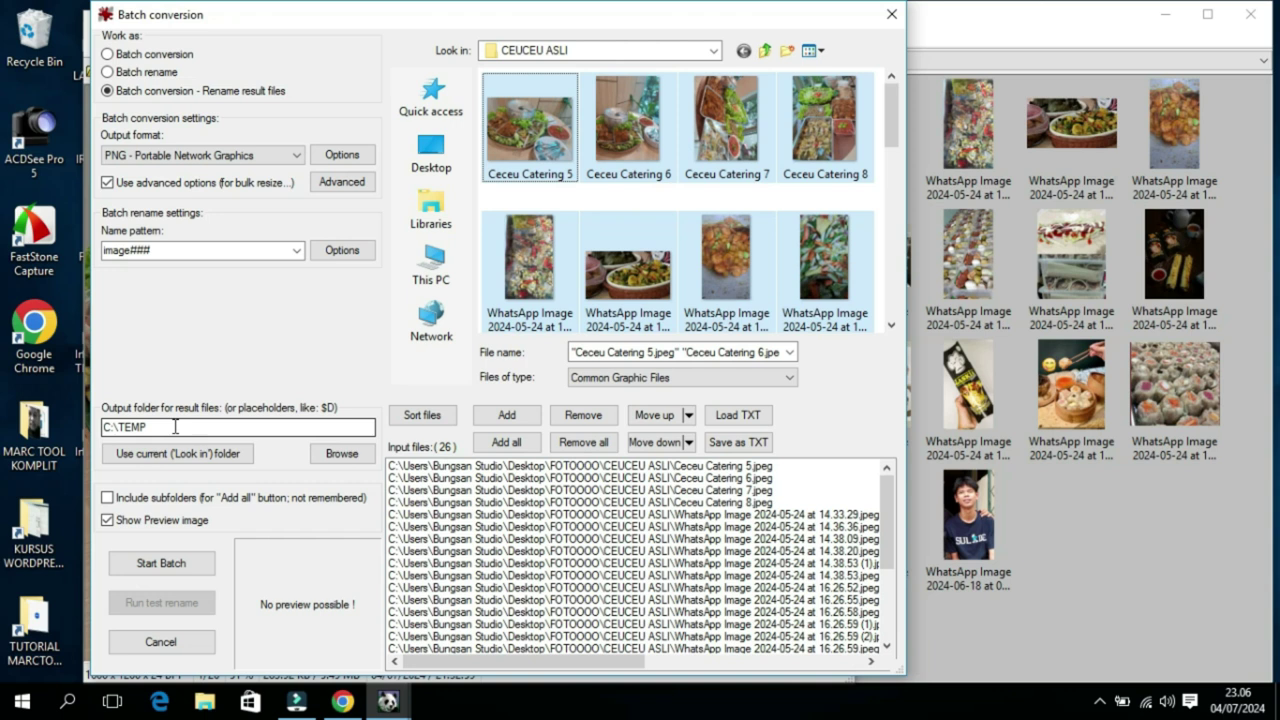
click(178, 566)
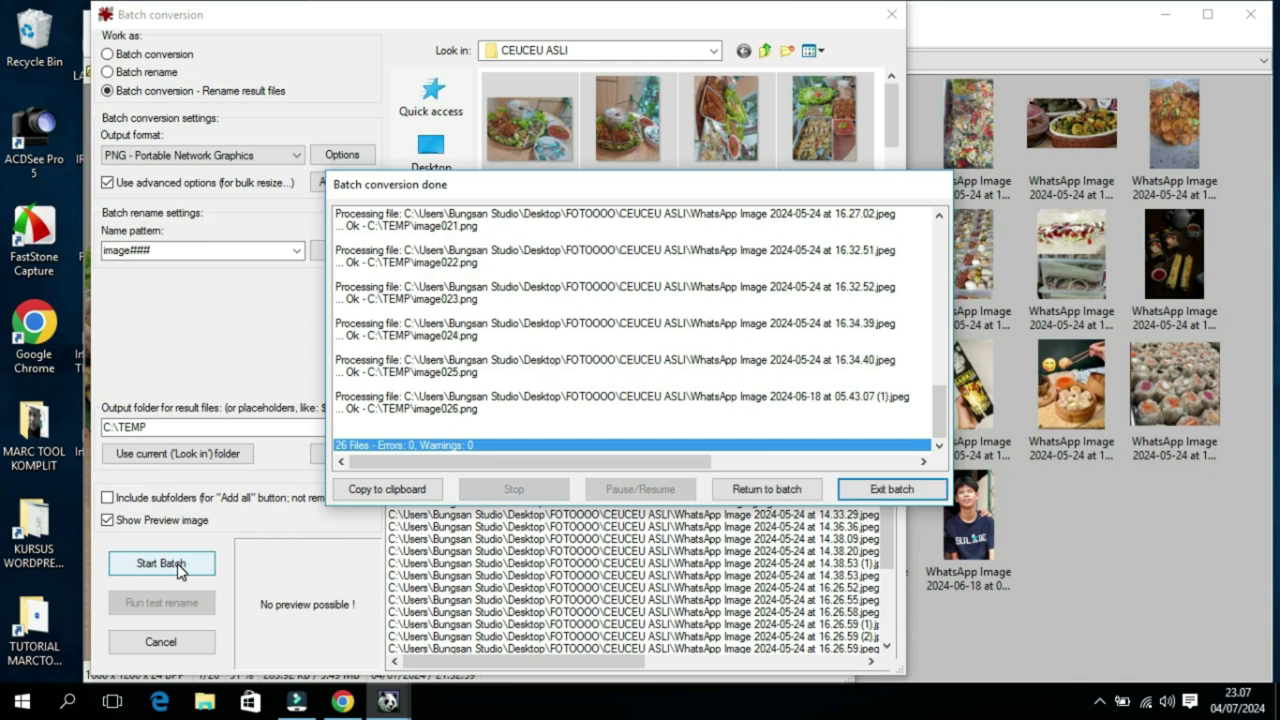
click(891, 489)
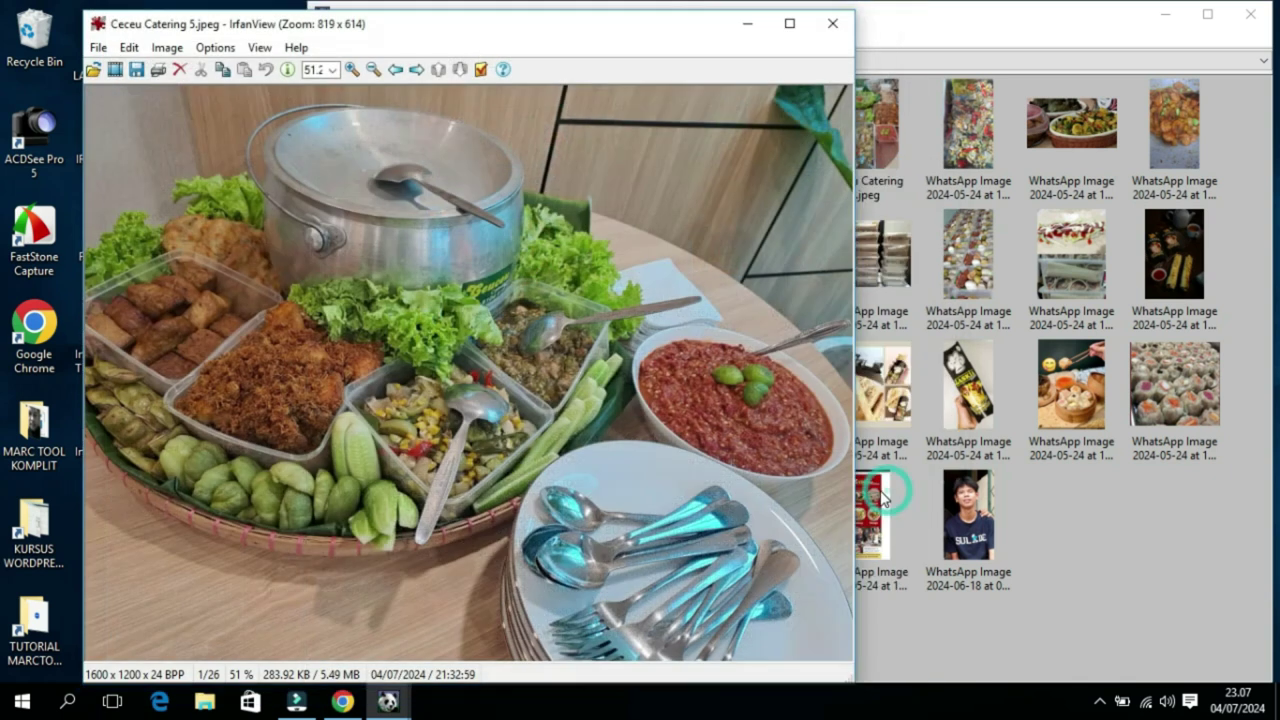
Step: Minimize the IrfanView windows and open the TEMP folder on Local Disk (C:) in File Explorer
click(749, 28)
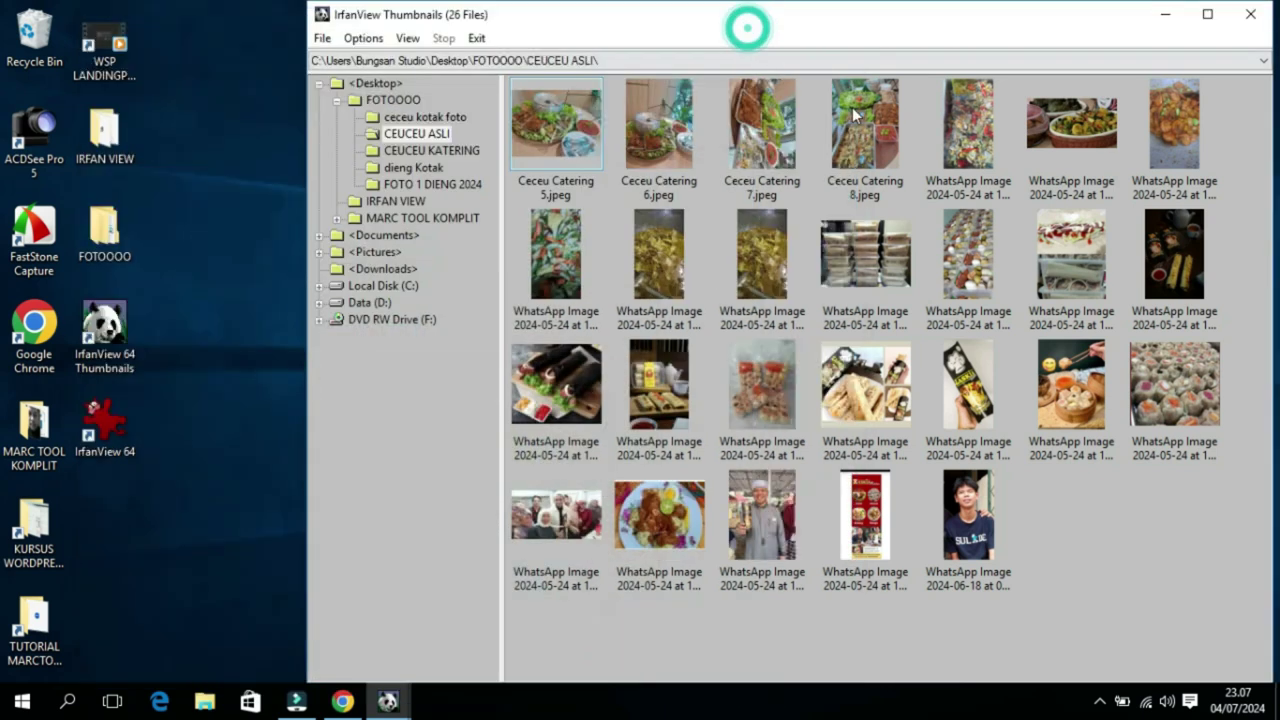
click(1182, 17)
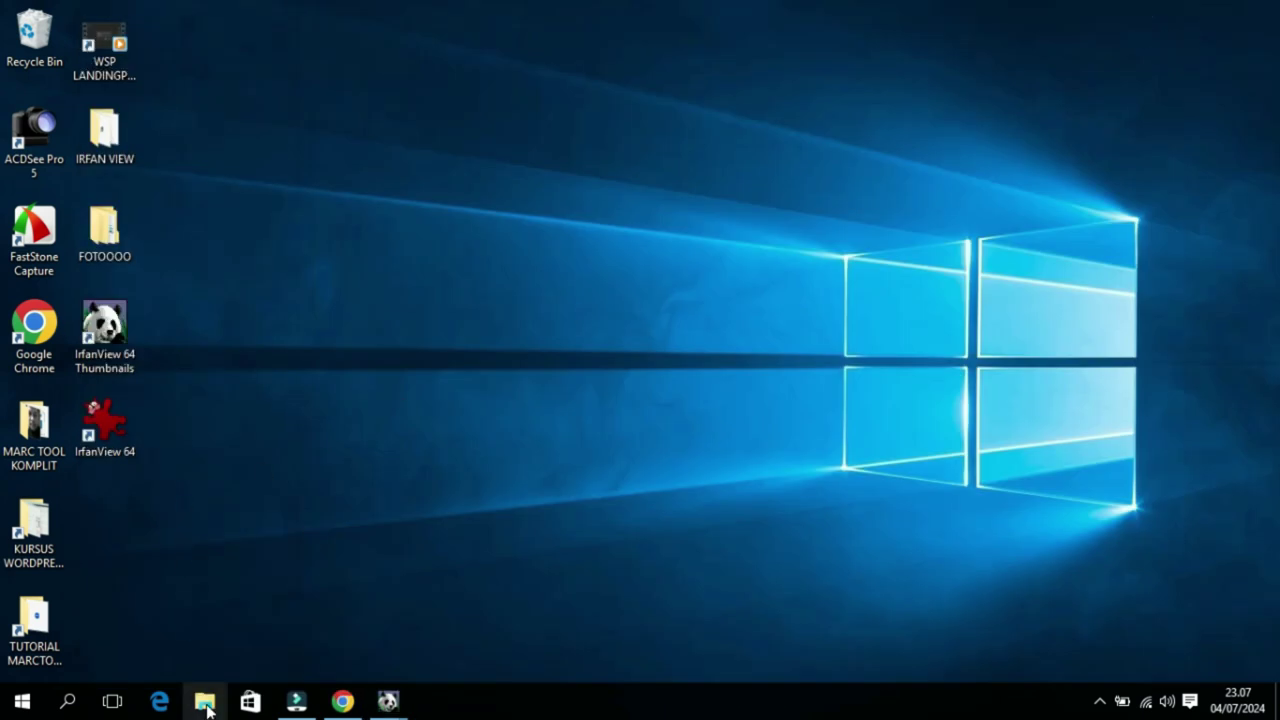
click(205, 702)
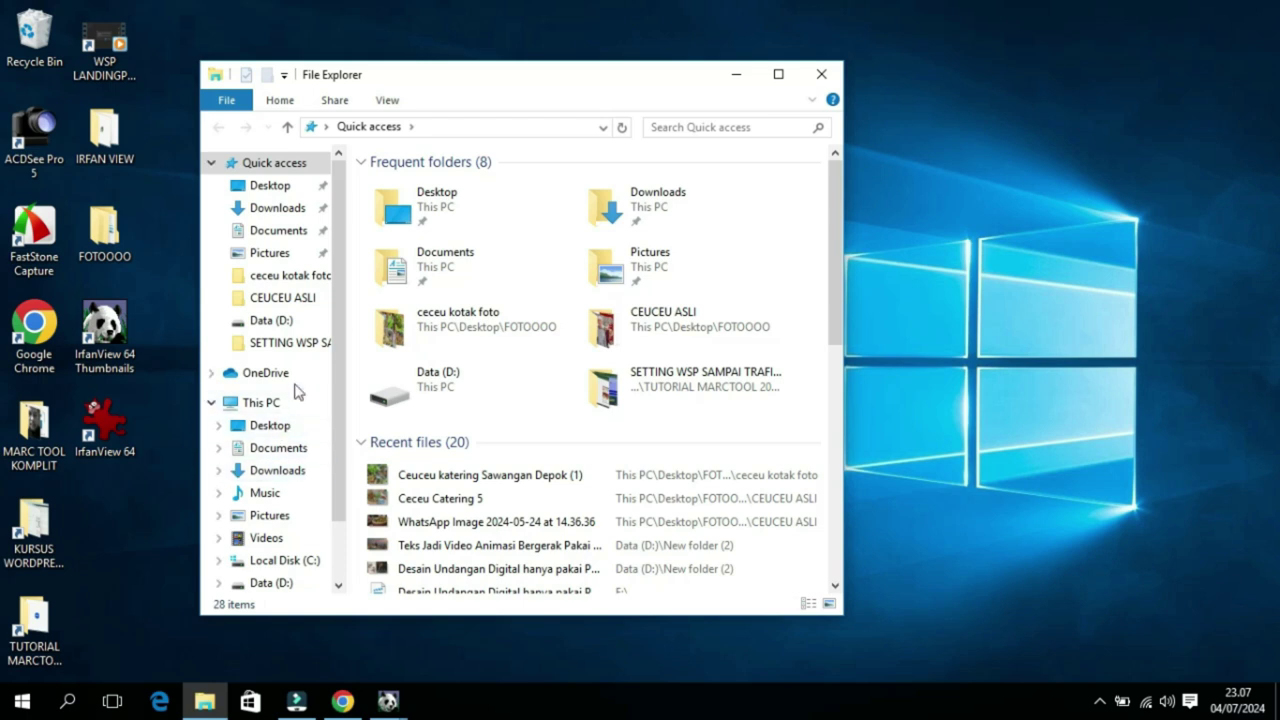
click(293, 561)
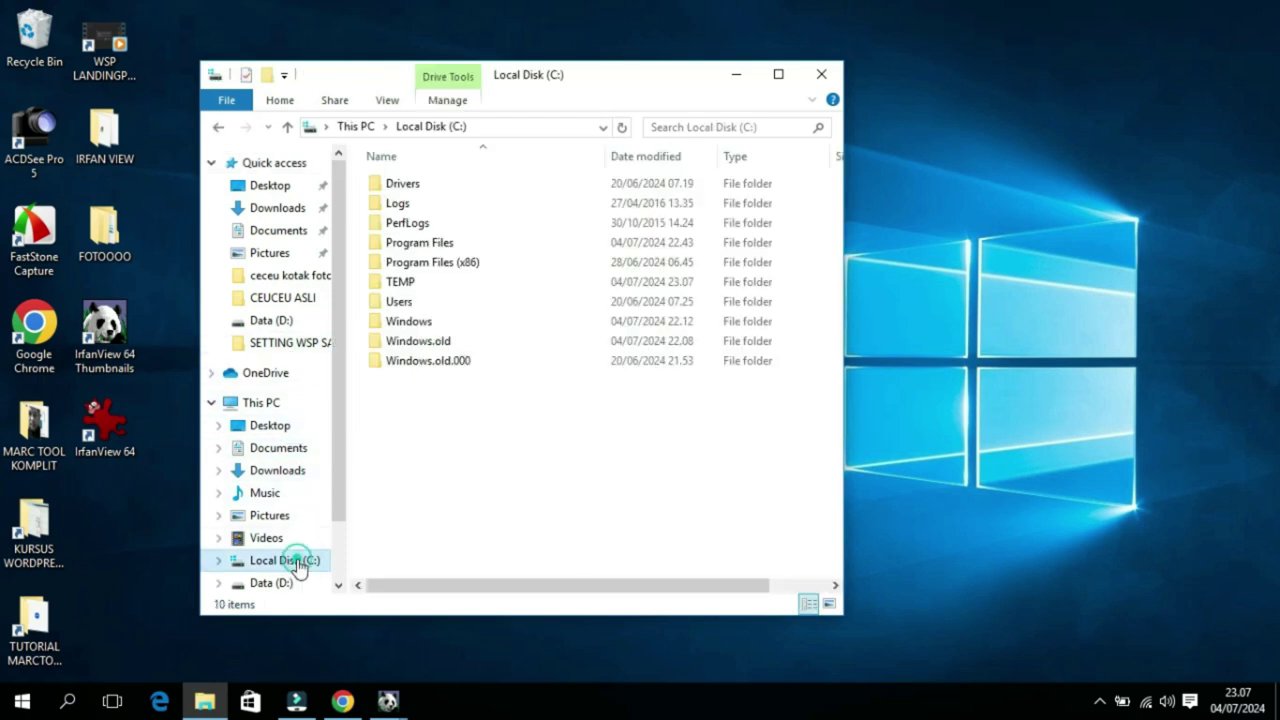
double_click(395, 283)
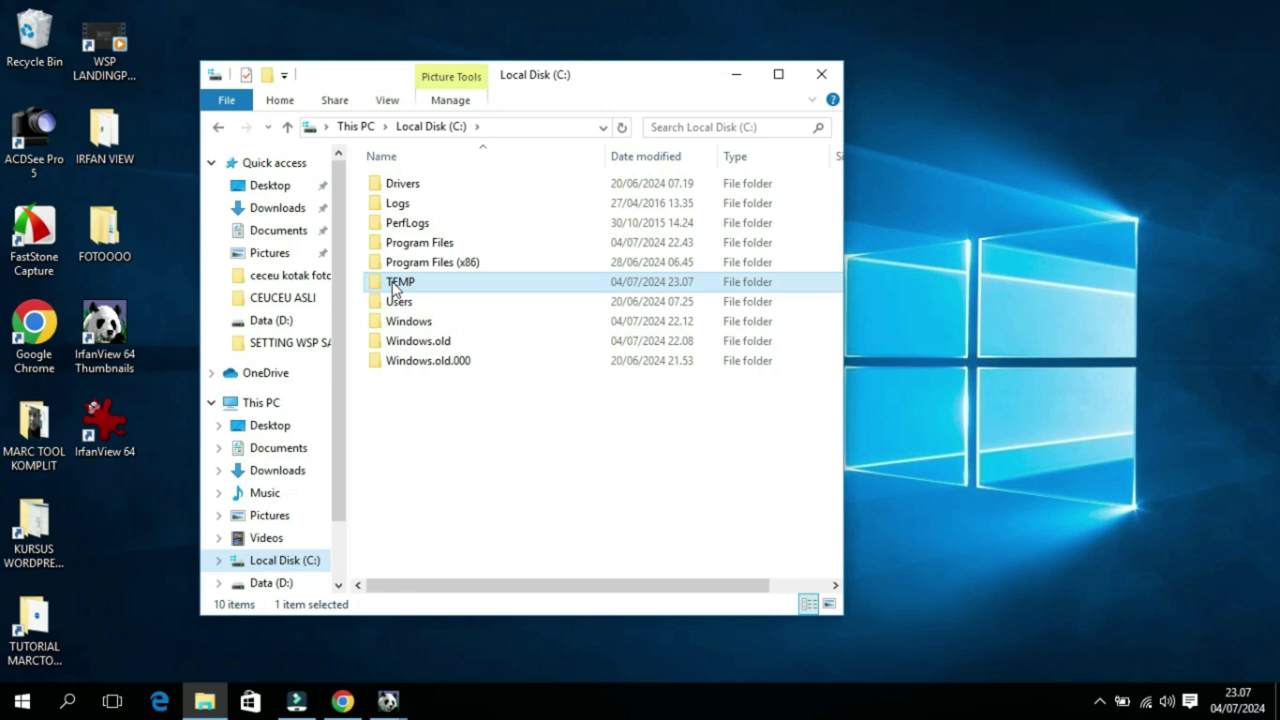
Step: Open image001 with ACDSee Pro 5 and make it the program always used for .png files
double_click(417, 222)
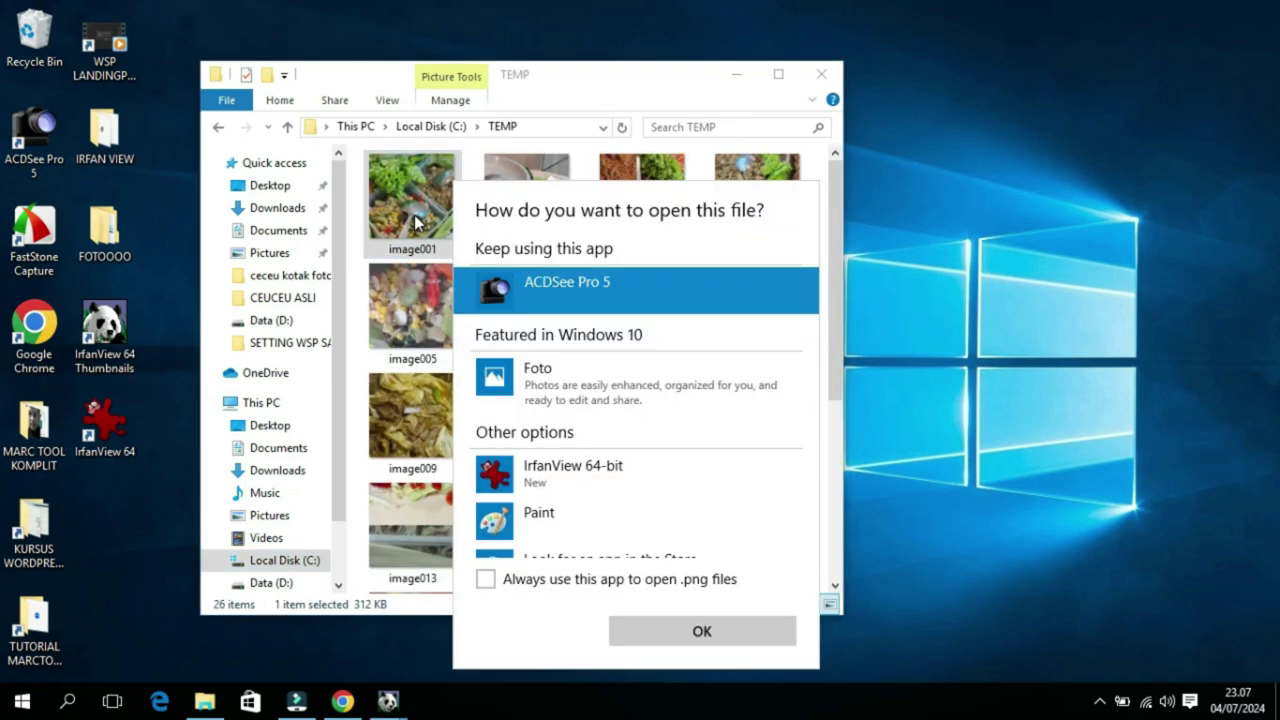
click(486, 579)
click(624, 633)
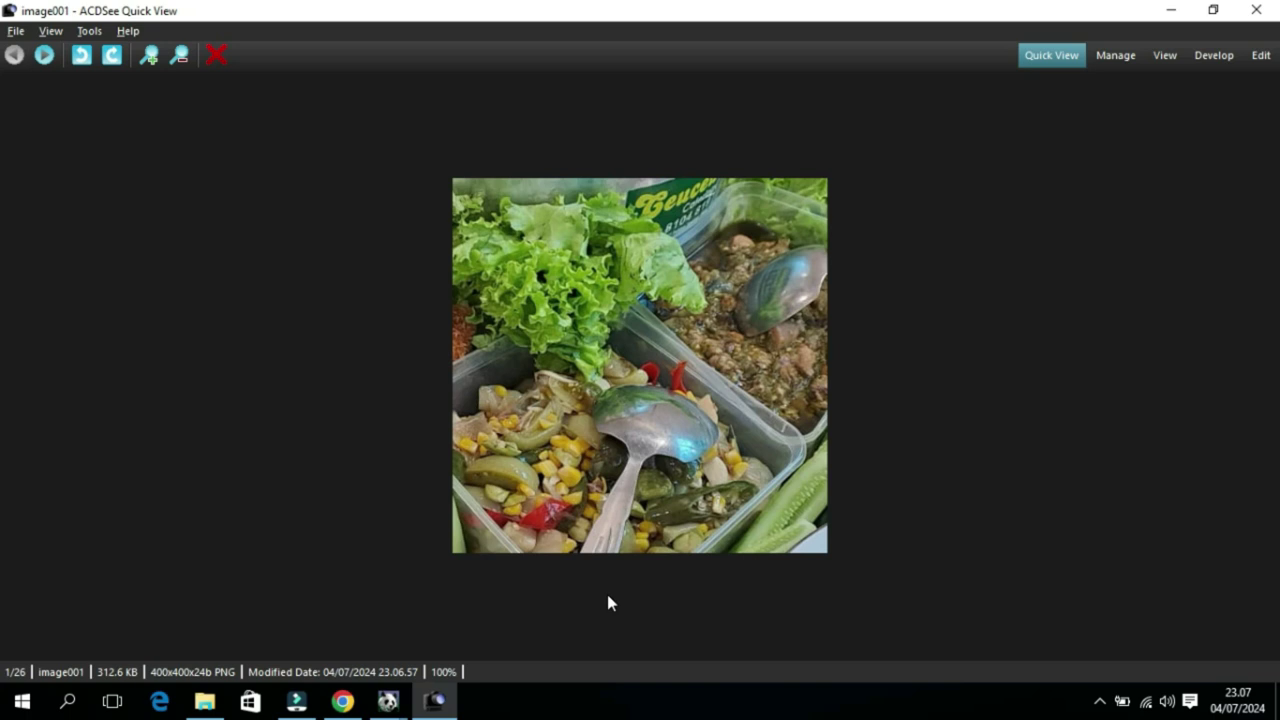
Step: Page forward through the converted PNG images from image001 onward to examine their dimensions and crop framing
key(Right)
key(Right)
key(Right)
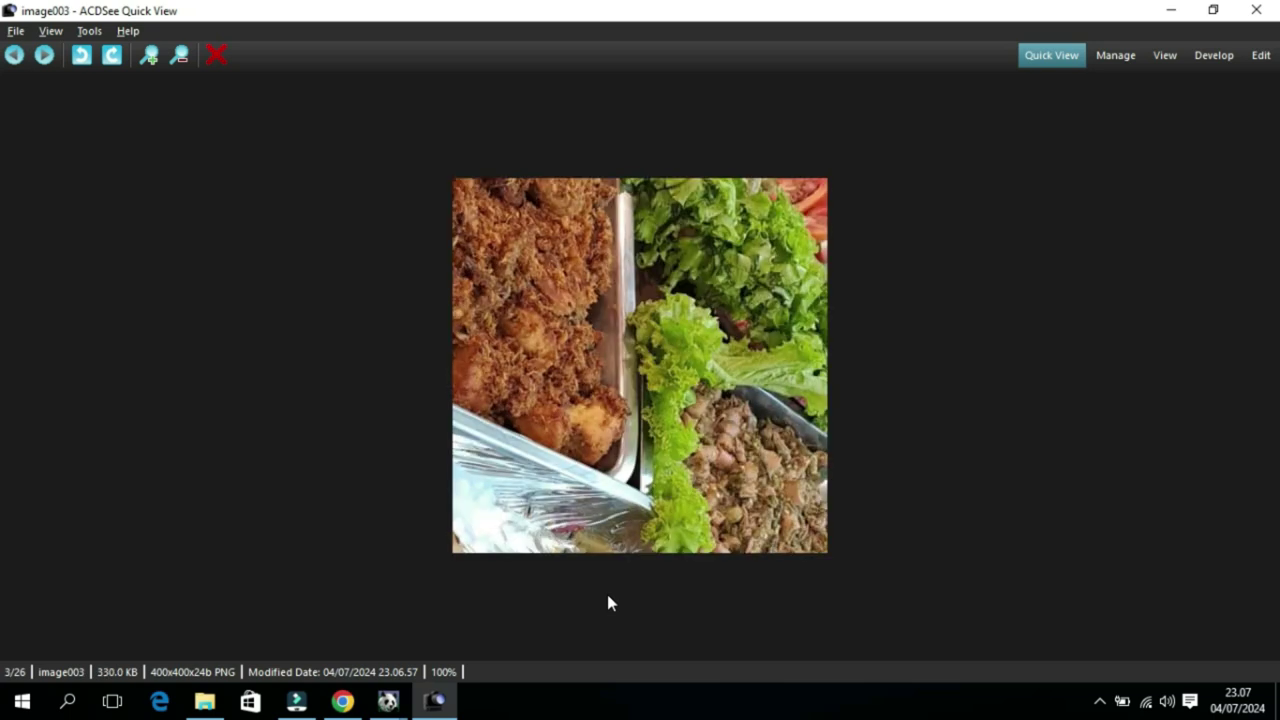
key(Right)
key(Right)
key(Right)
key(Right)
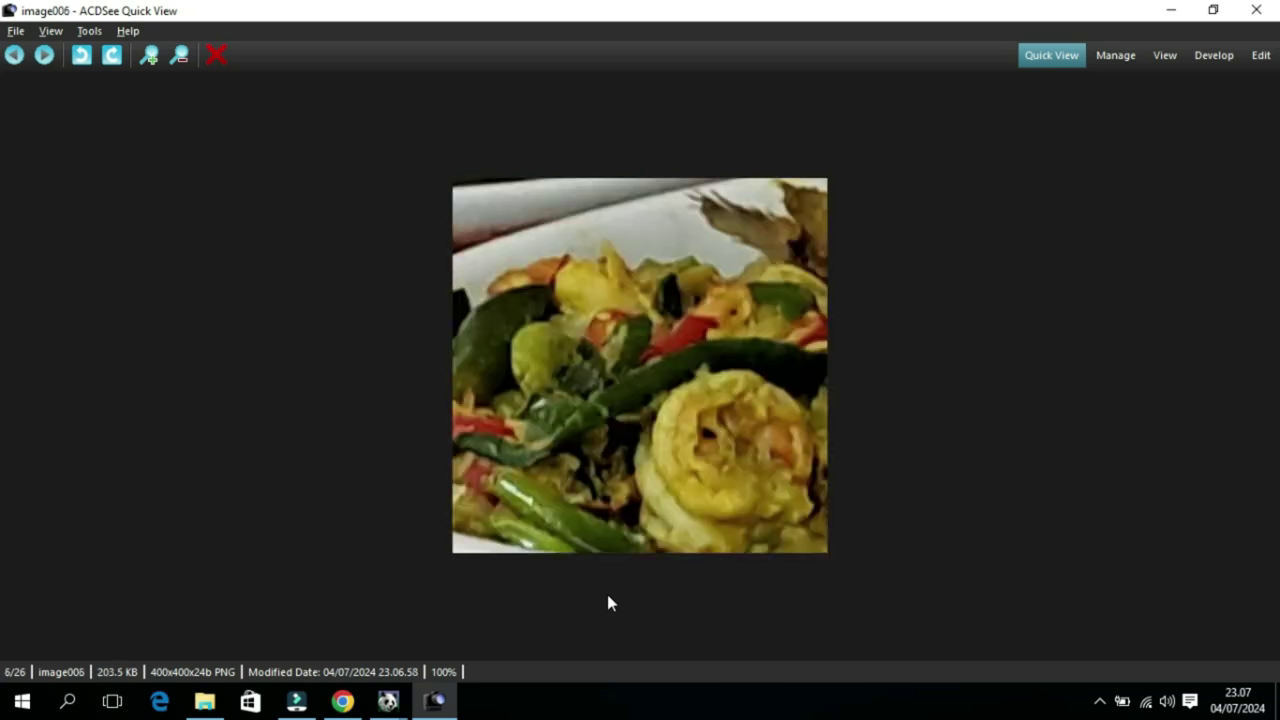
key(Right)
key(Right)
key(Right)
key(Right)
key(Right)
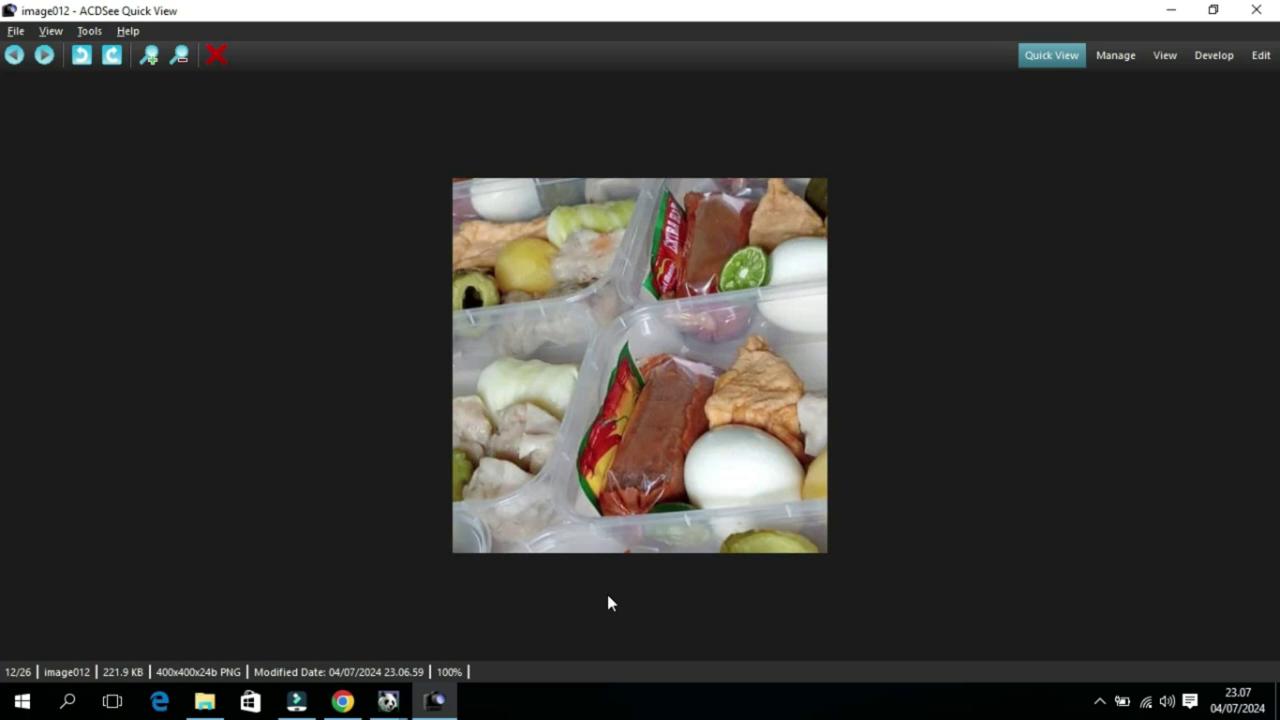
key(Right)
key(Right)
key(Right)
key(Right)
key(Right)
key(Right)
key(Right)
key(Right)
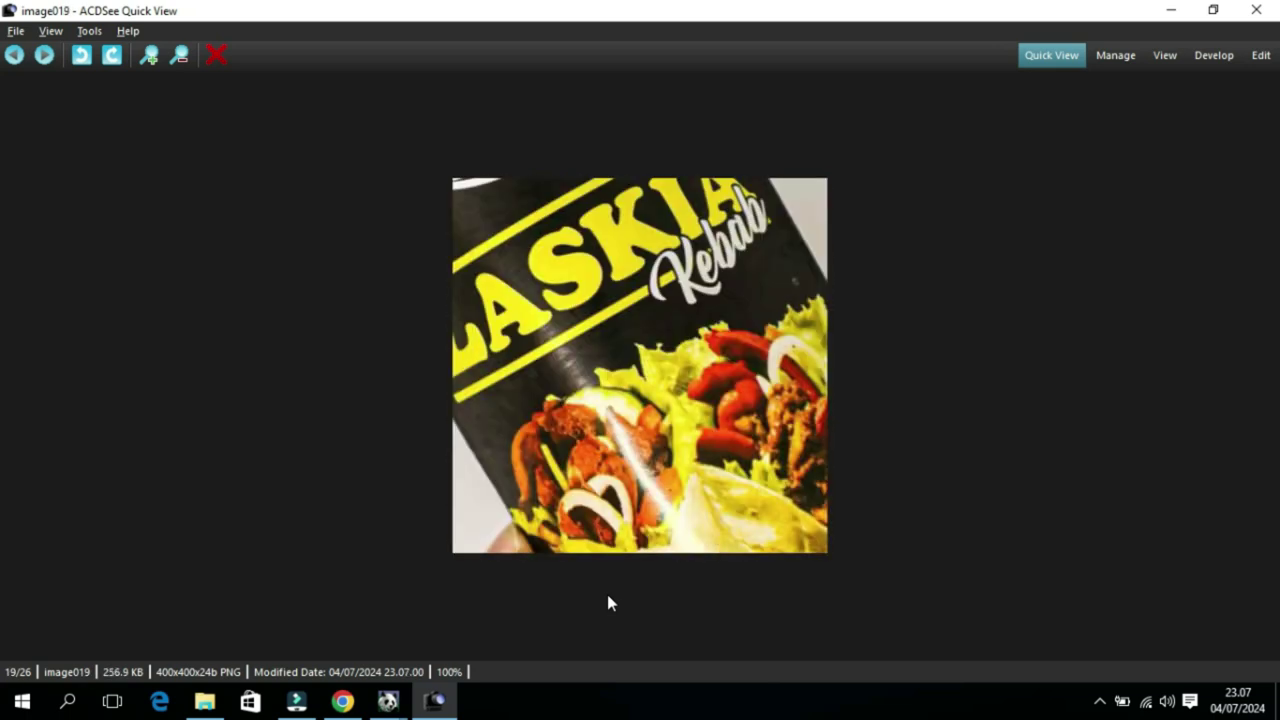
key(Right)
key(Right)
key(Right)
key(Right)
key(Right)
key(Right)
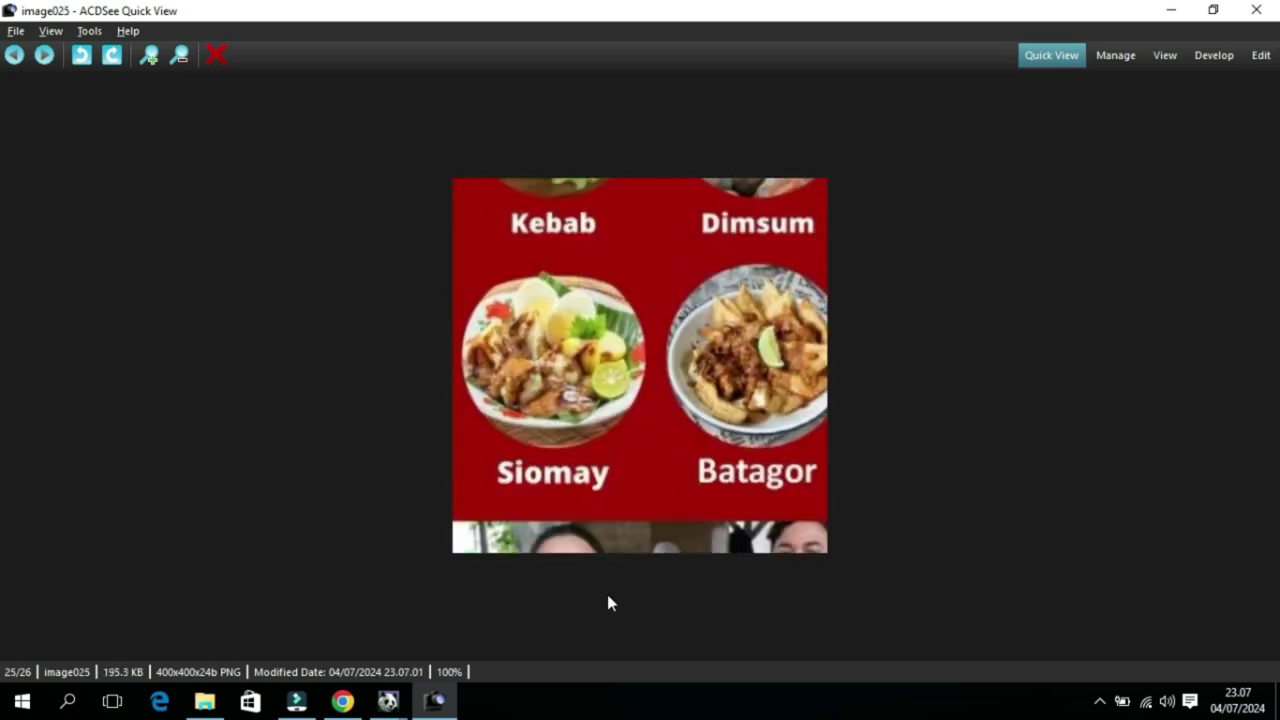
key(Right)
key(Right)
key(Right)
key(Right)
key(Right)
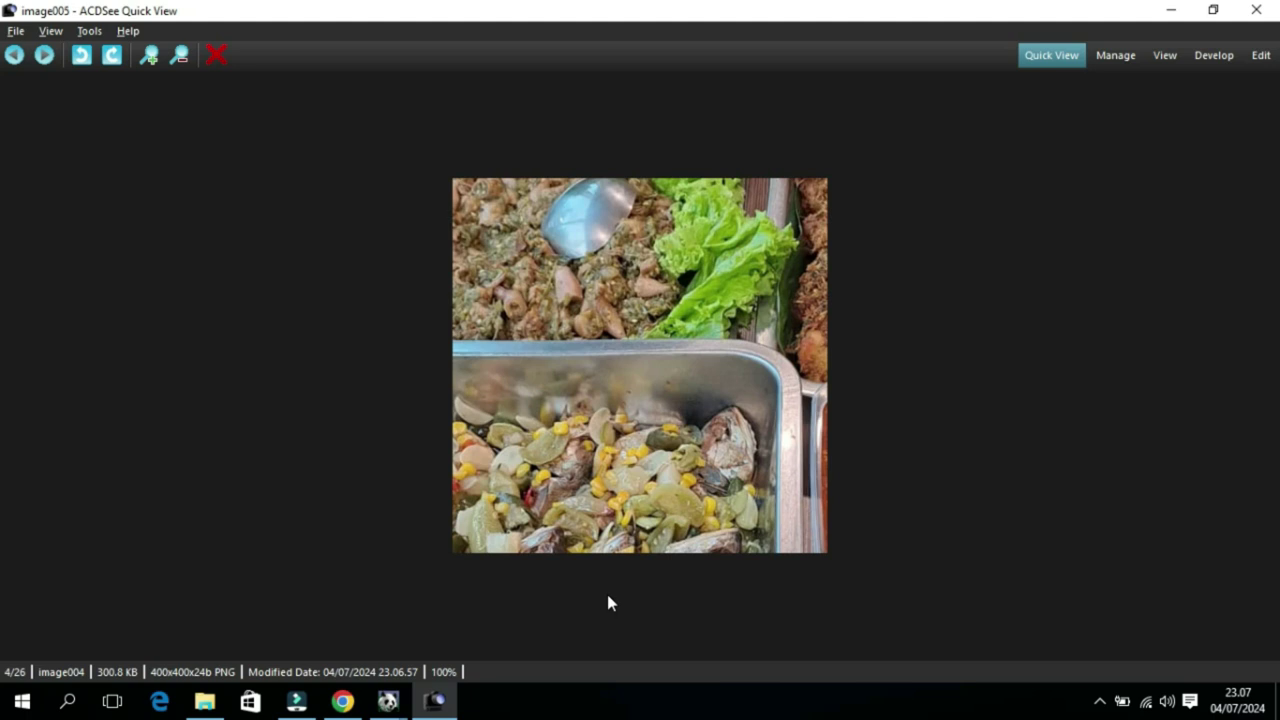
key(Right)
key(Right)
key(Right)
key(Right)
key(Right)
key(Right)
key(Right)
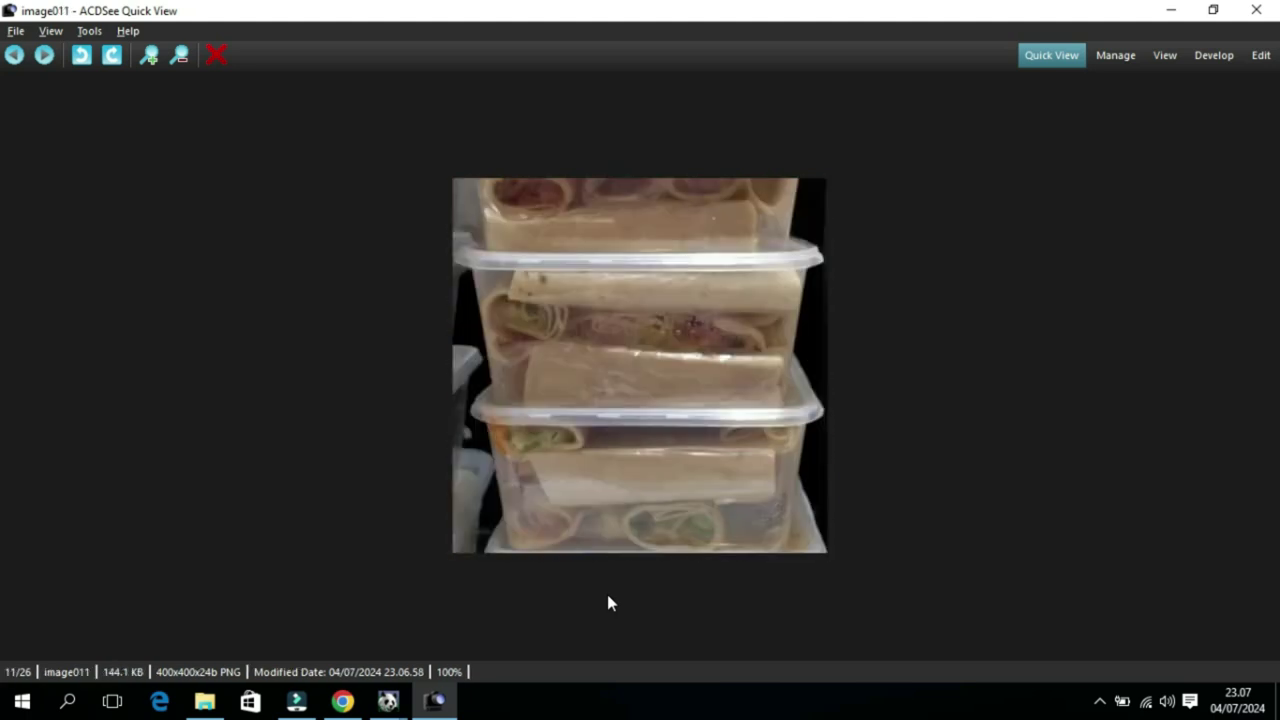
key(Right)
key(Right)
key(Right)
key(Right)
key(Right)
key(Right)
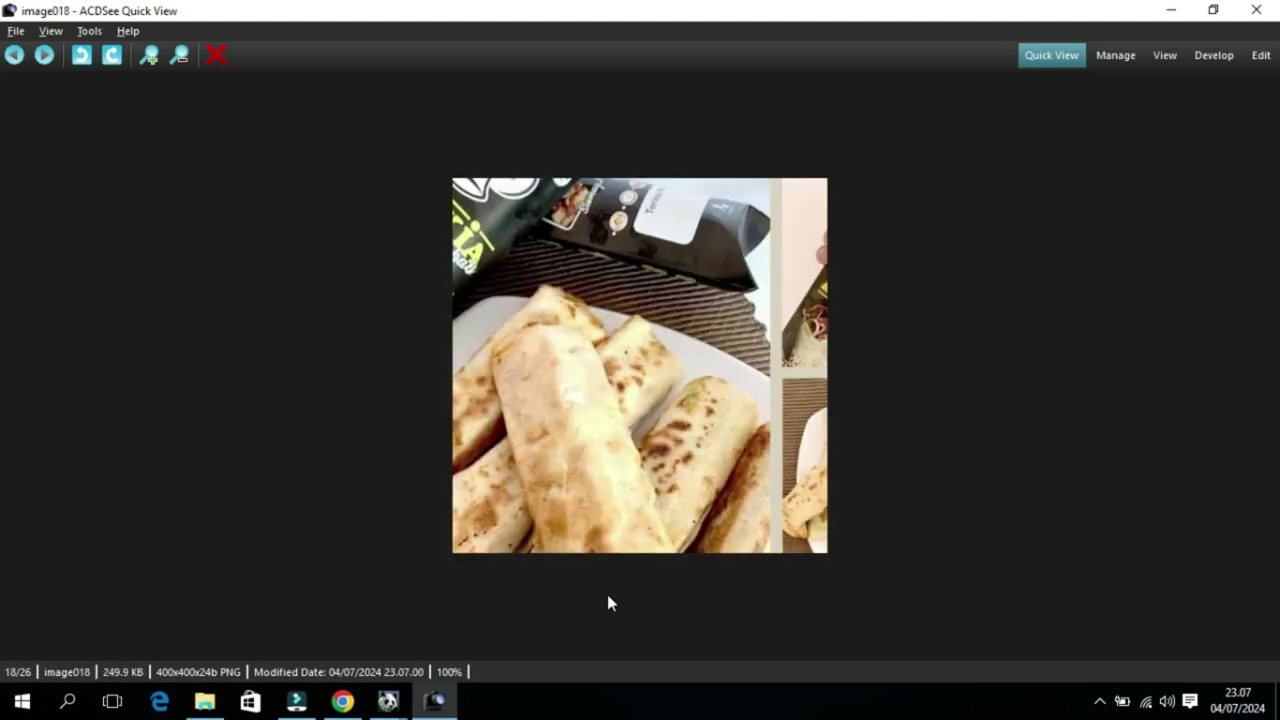
Step: Page through the converted PNG images from image018 onward, checking their size and crop framing, and close the image viewer
key(Right)
key(Right)
key(Right)
key(Right)
key(Right)
key(Right)
key(Right)
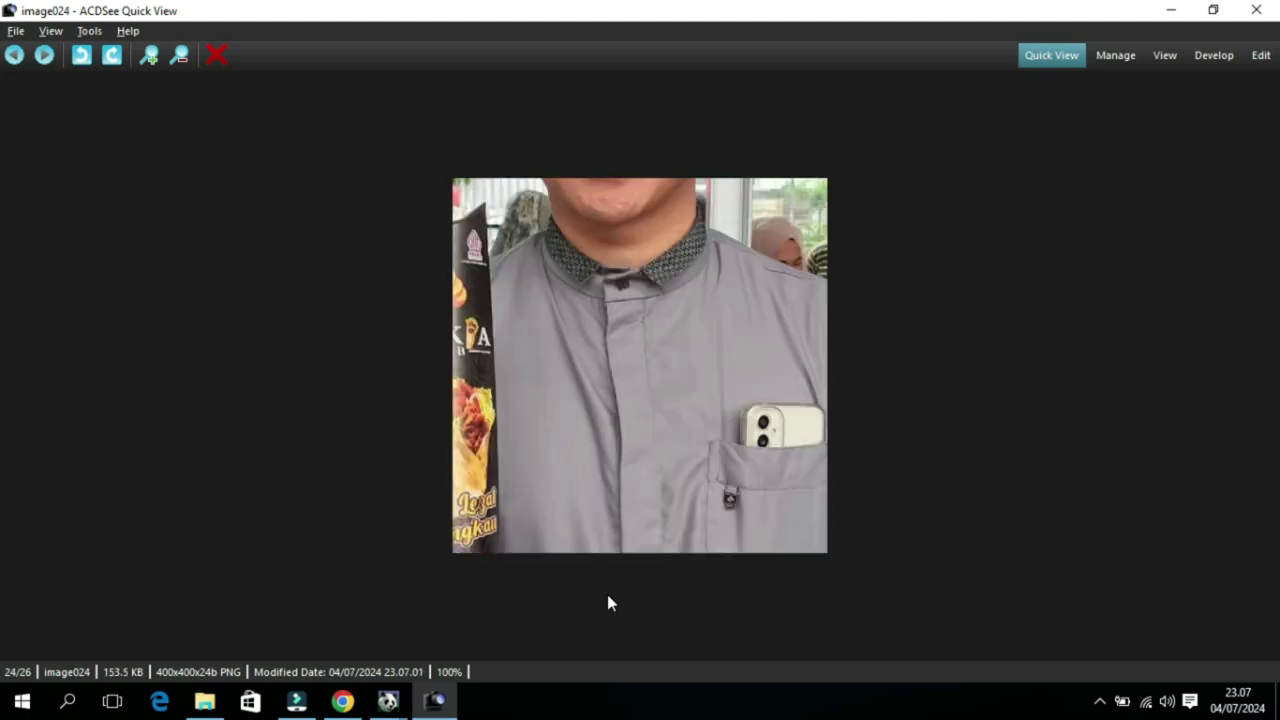
key(Right)
key(Right)
key(Right)
key(Right)
key(Right)
key(Right)
key(Right)
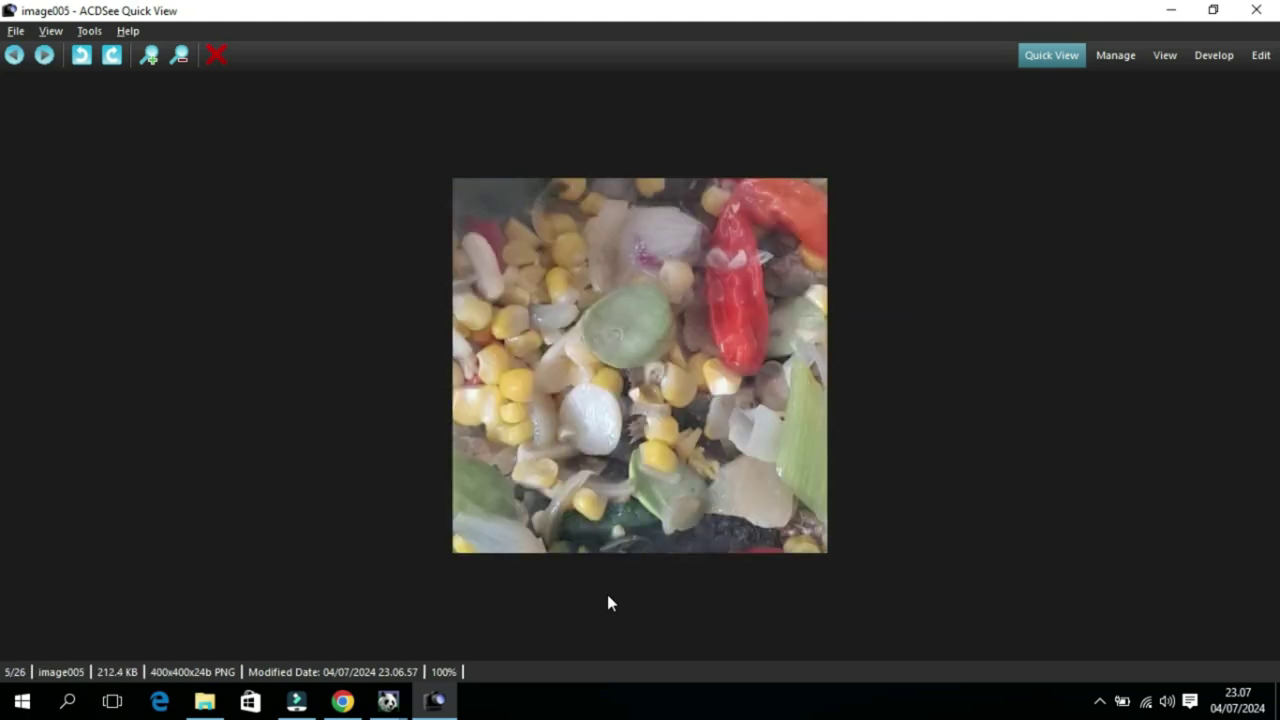
key(Right)
key(Right)
key(Right)
key(Right)
key(Right)
key(Right)
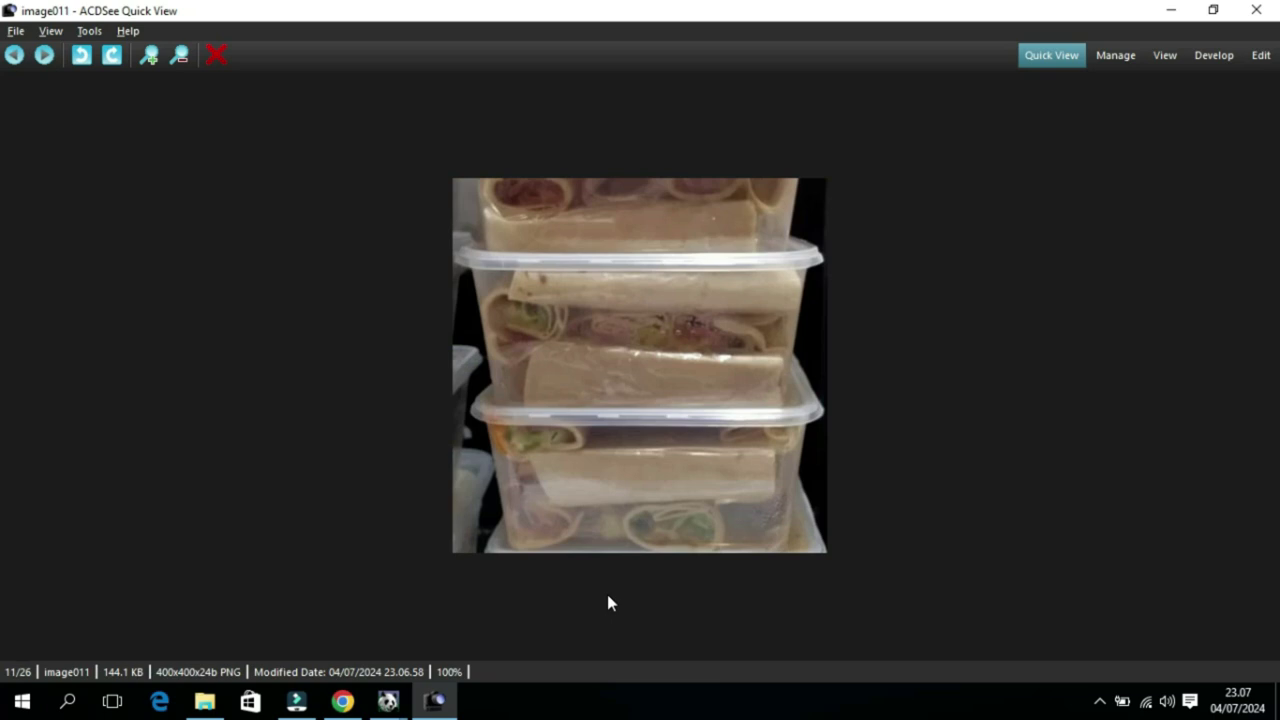
key(Right)
key(Right)
key(Right)
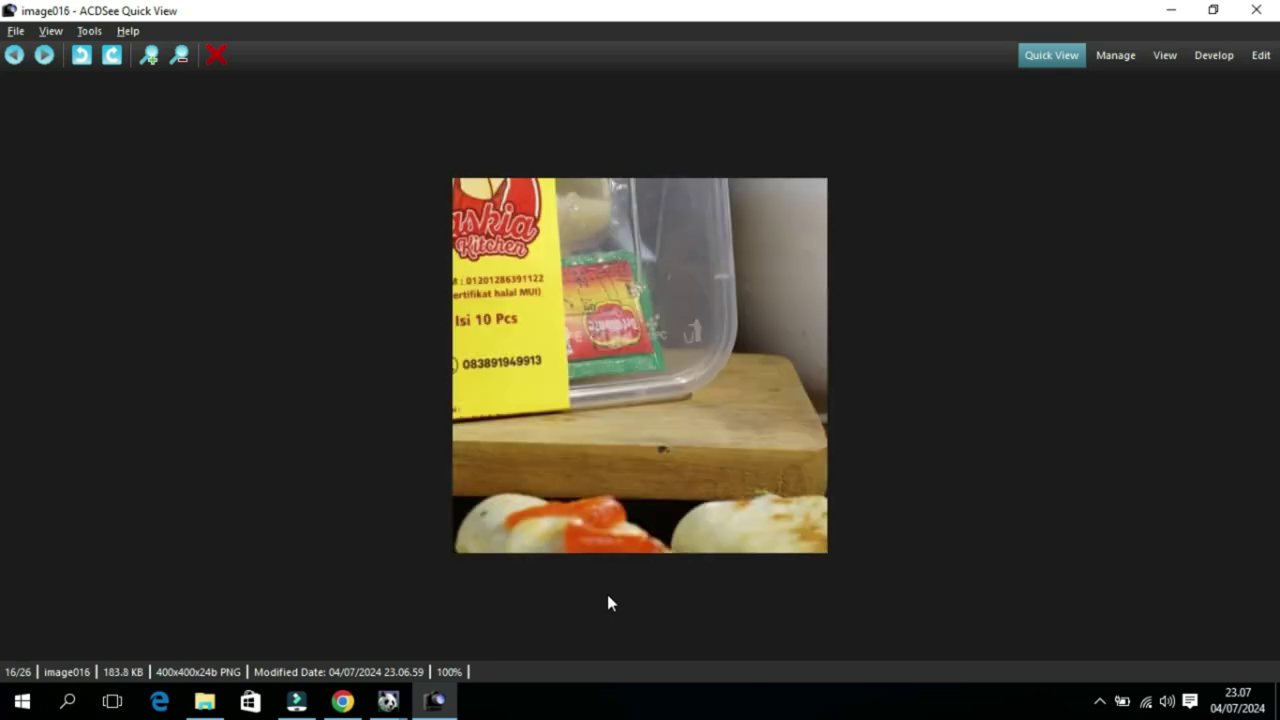
click(1258, 10)
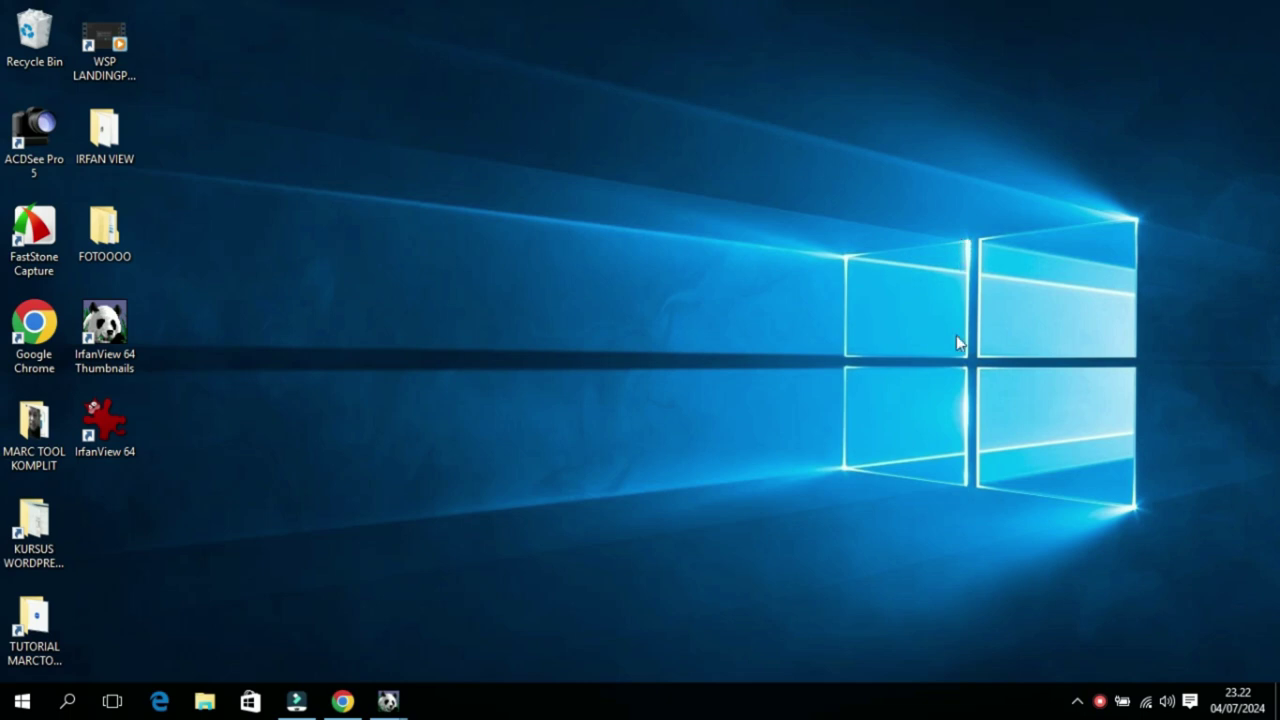
Step: Open File Explorer and go to the TEMP folder on Local Disk (C:)
click(204, 700)
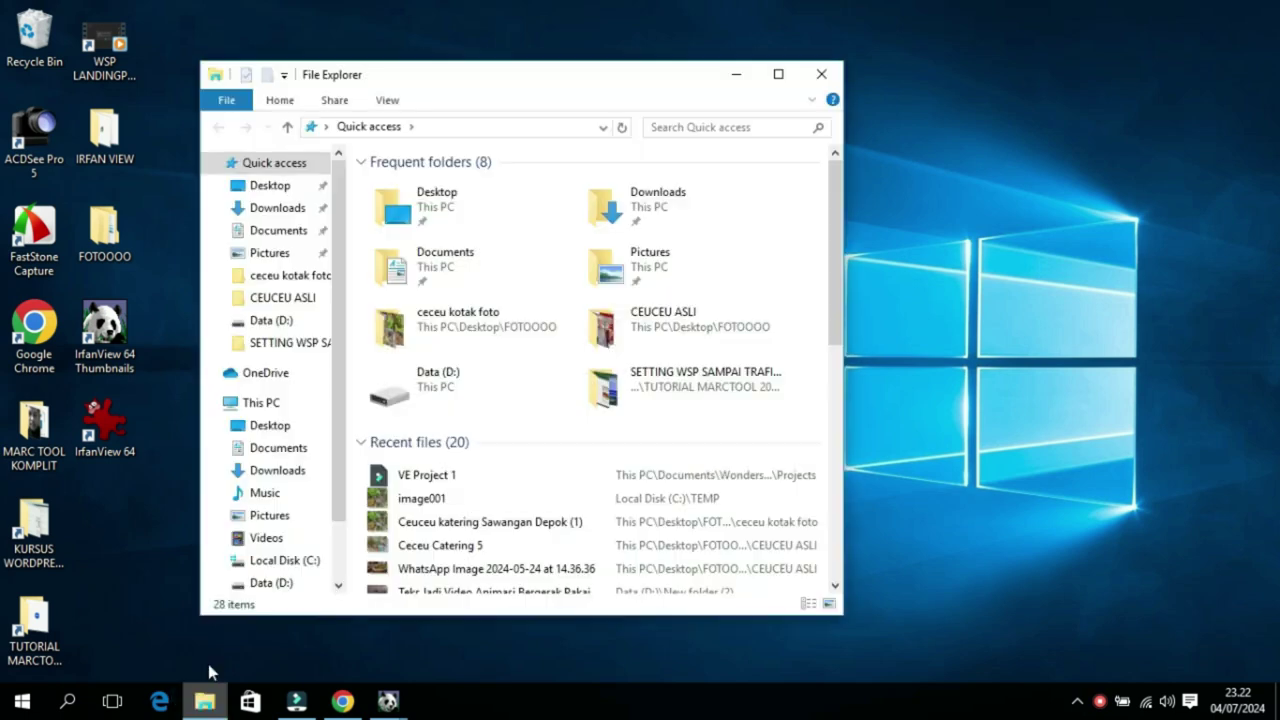
click(256, 404)
double_click(510, 397)
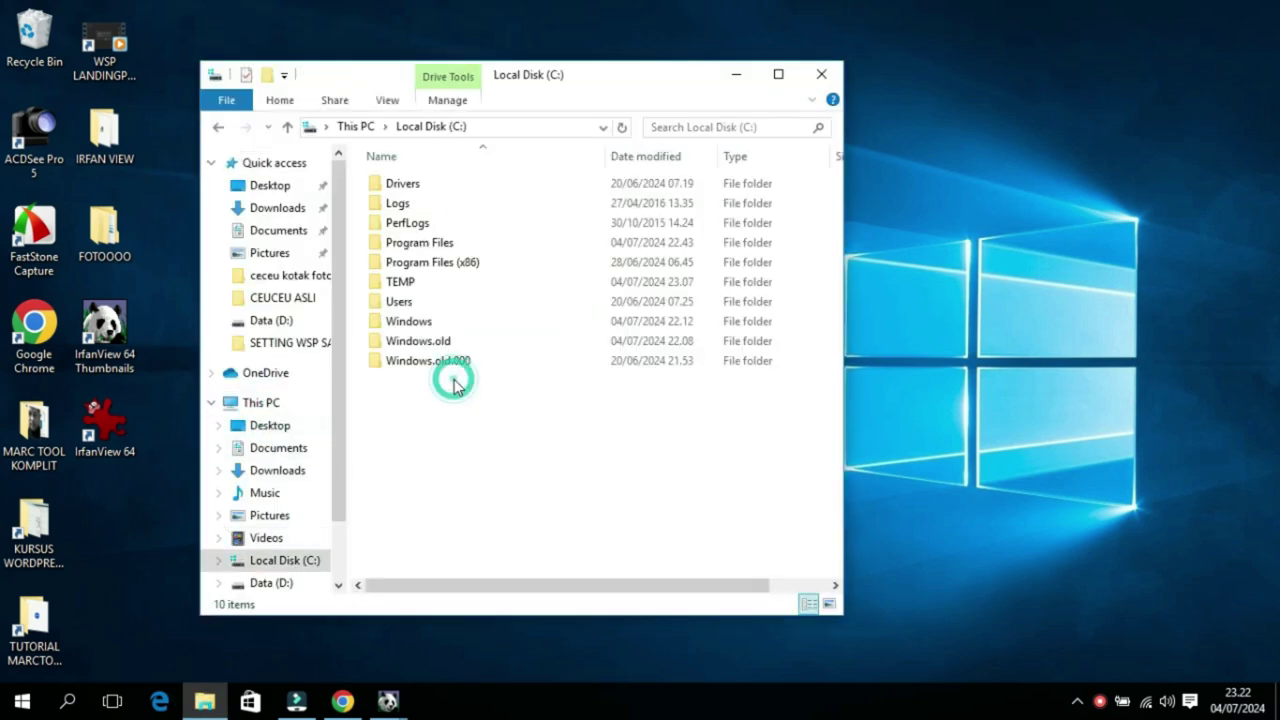
double_click(392, 284)
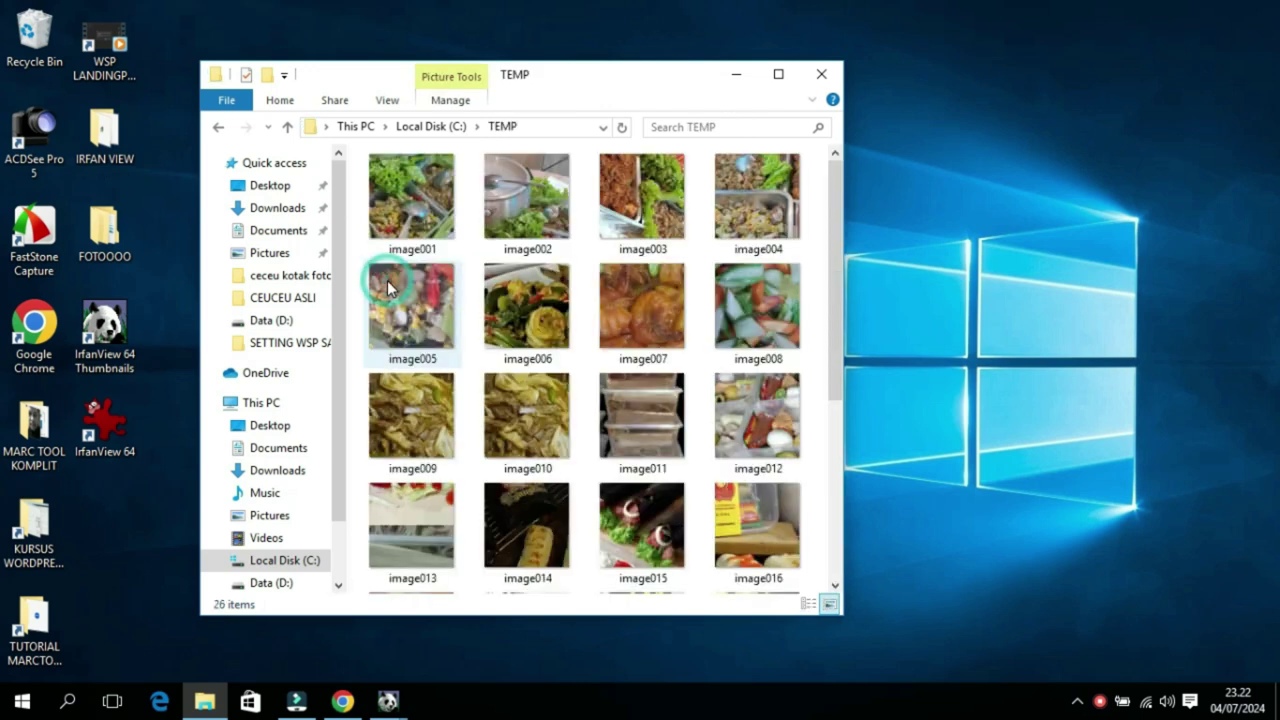
Step: Select all the images in the TEMP folder and maximize the window
click(406, 202)
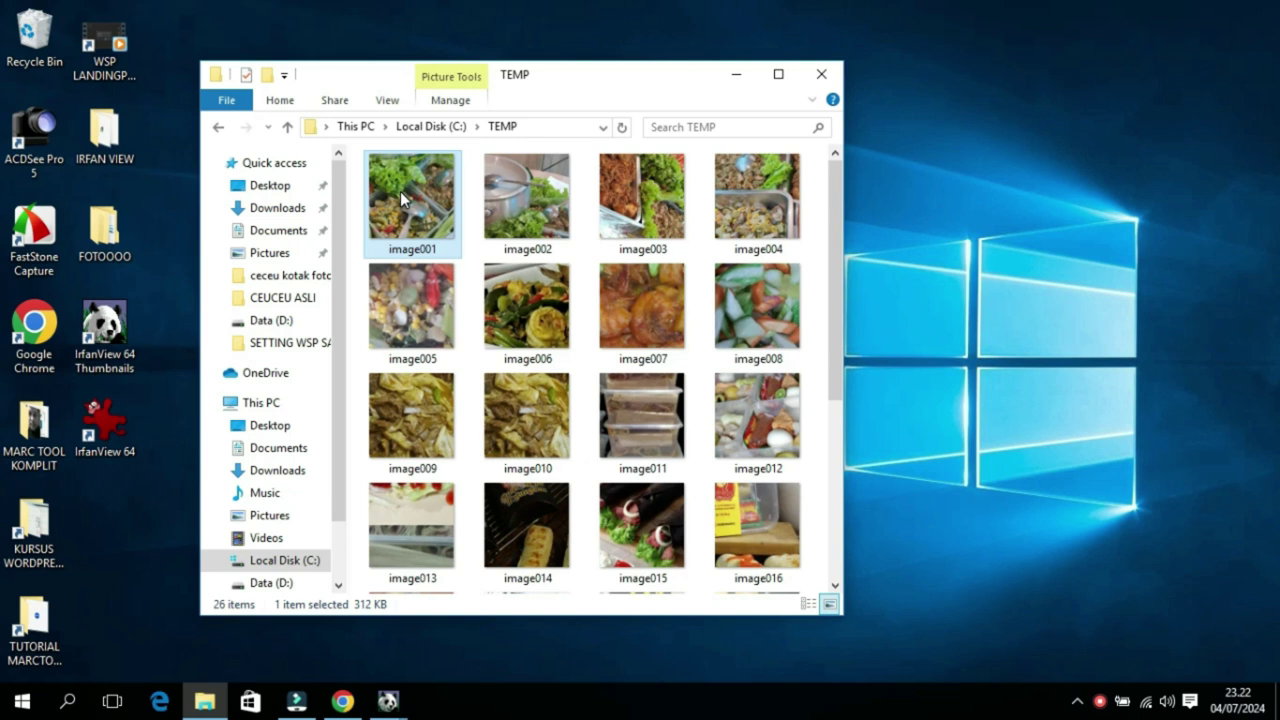
key(ctrl+a)
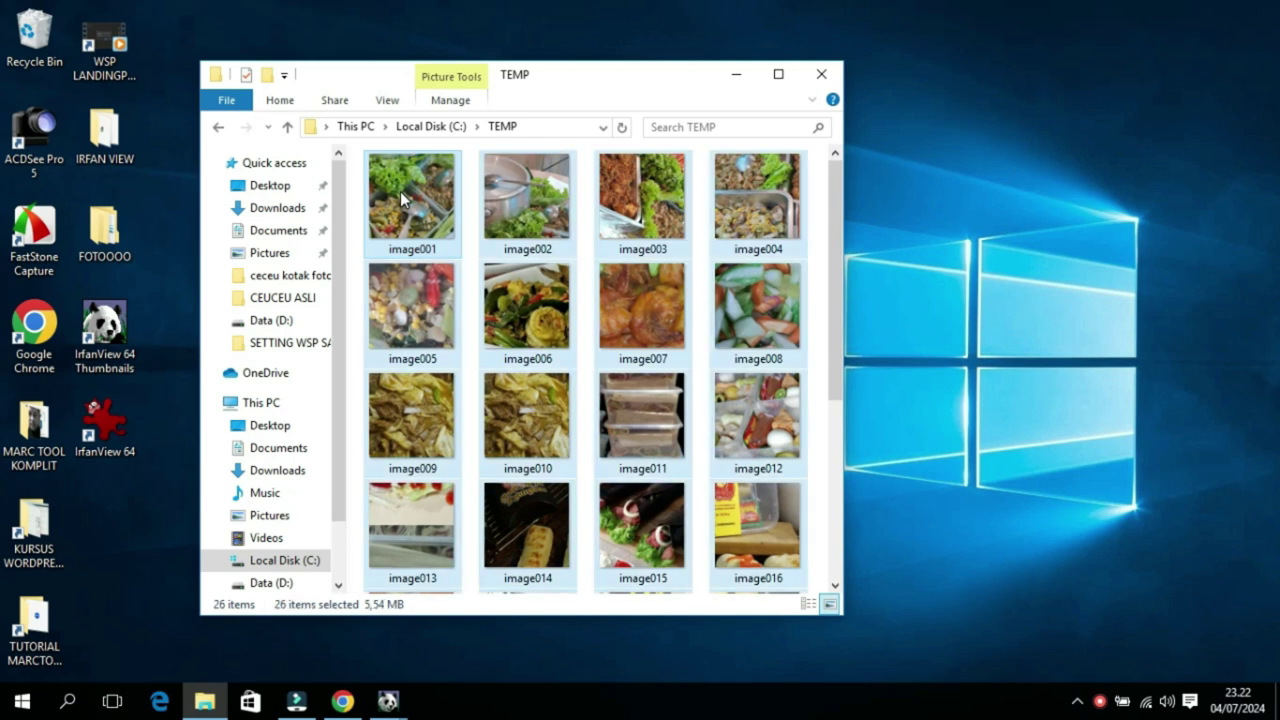
click(779, 74)
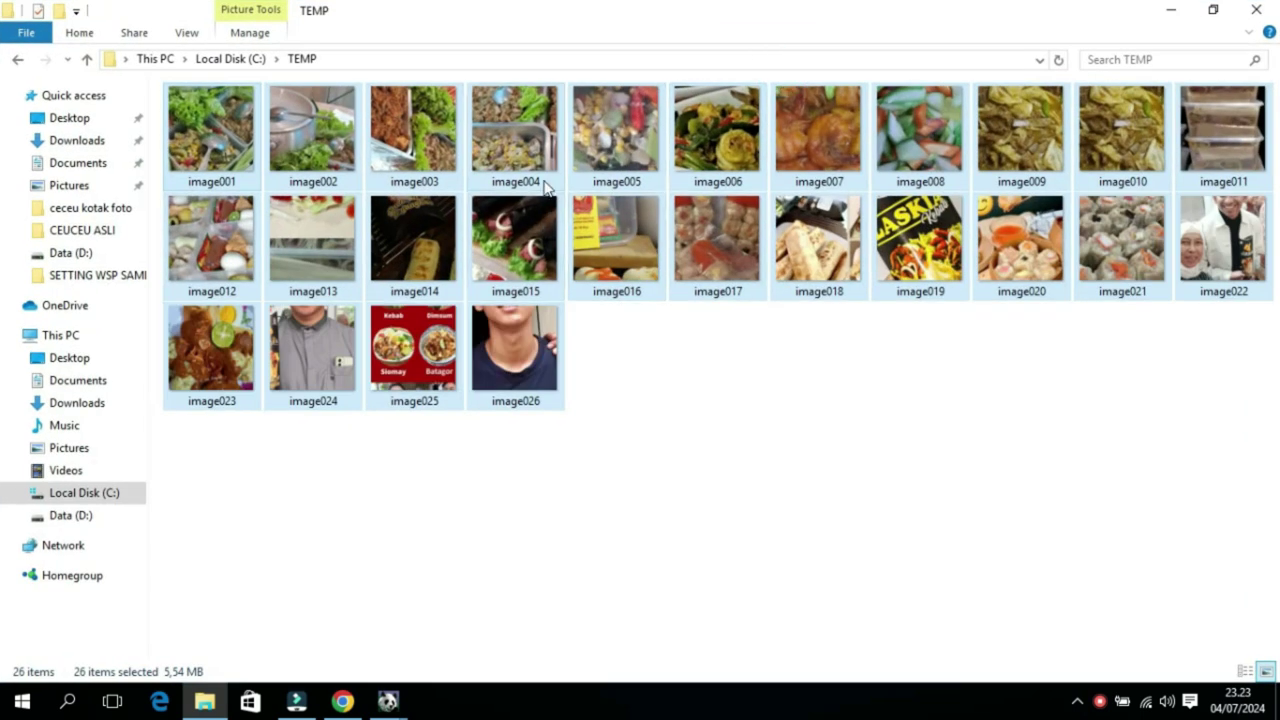
Step: Try the Small icons layout for the TEMP folder and settle on the Tiles layout
click(185, 35)
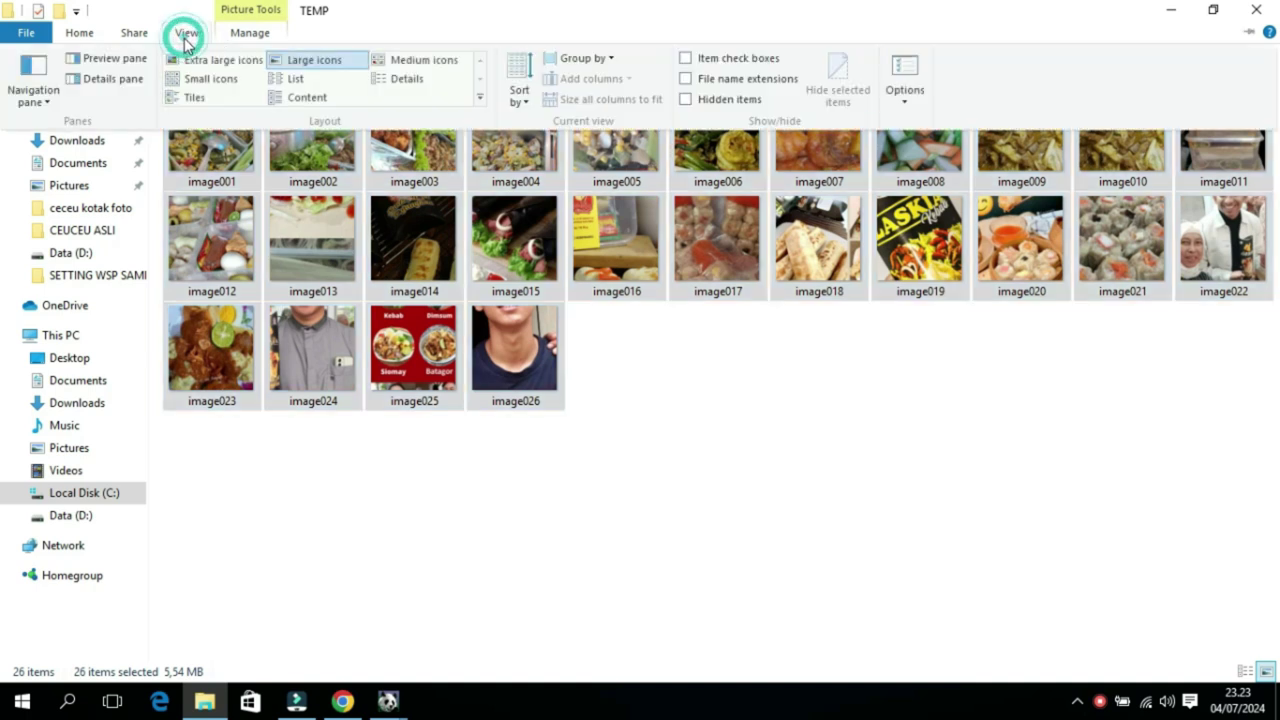
click(209, 78)
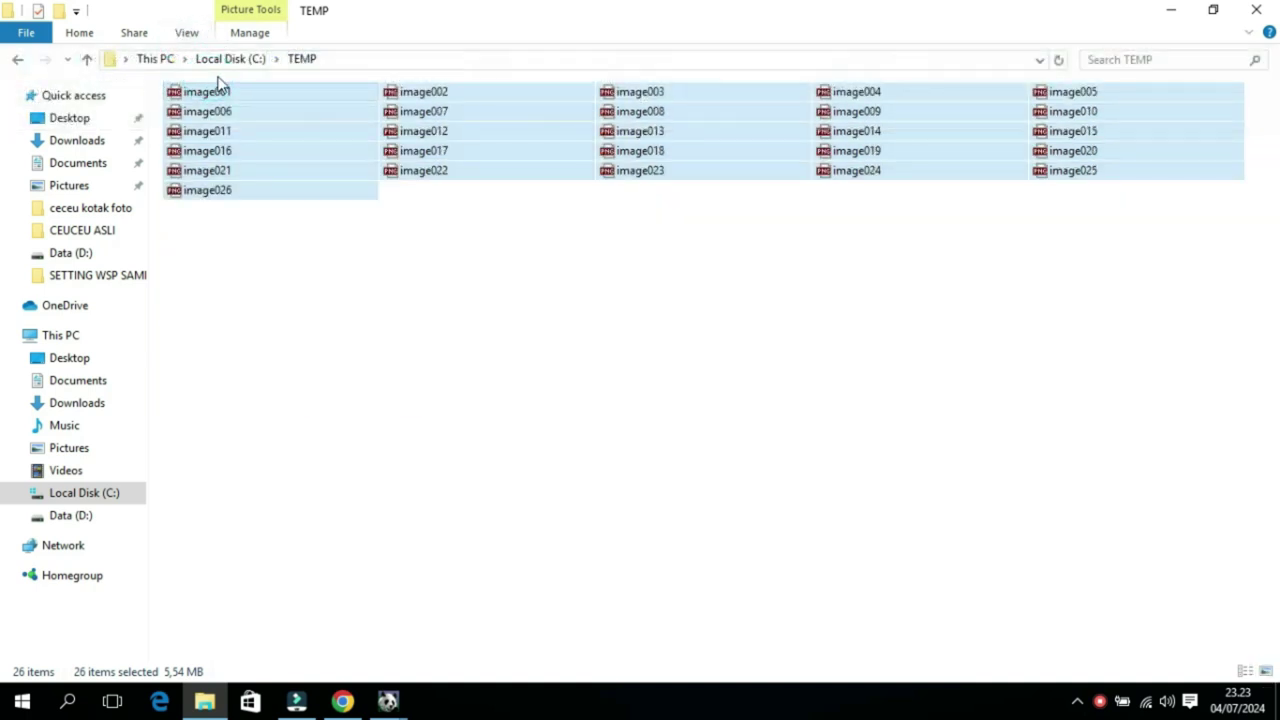
click(189, 34)
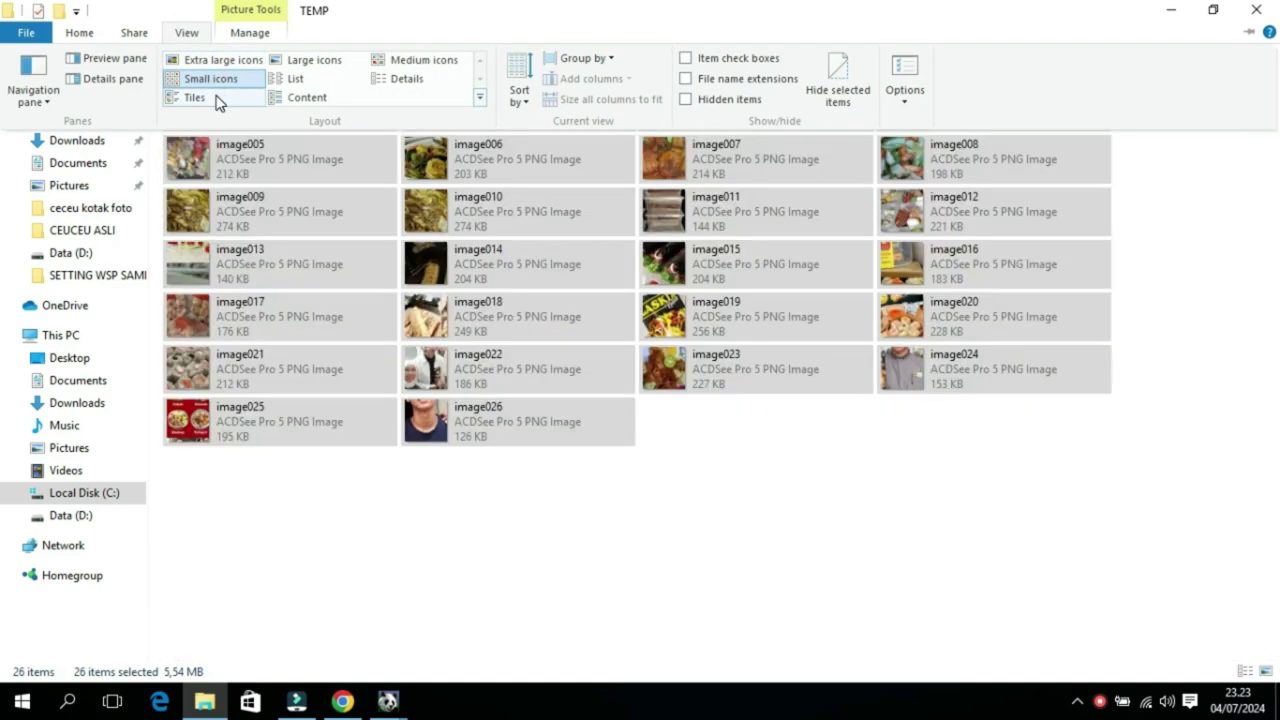
click(218, 98)
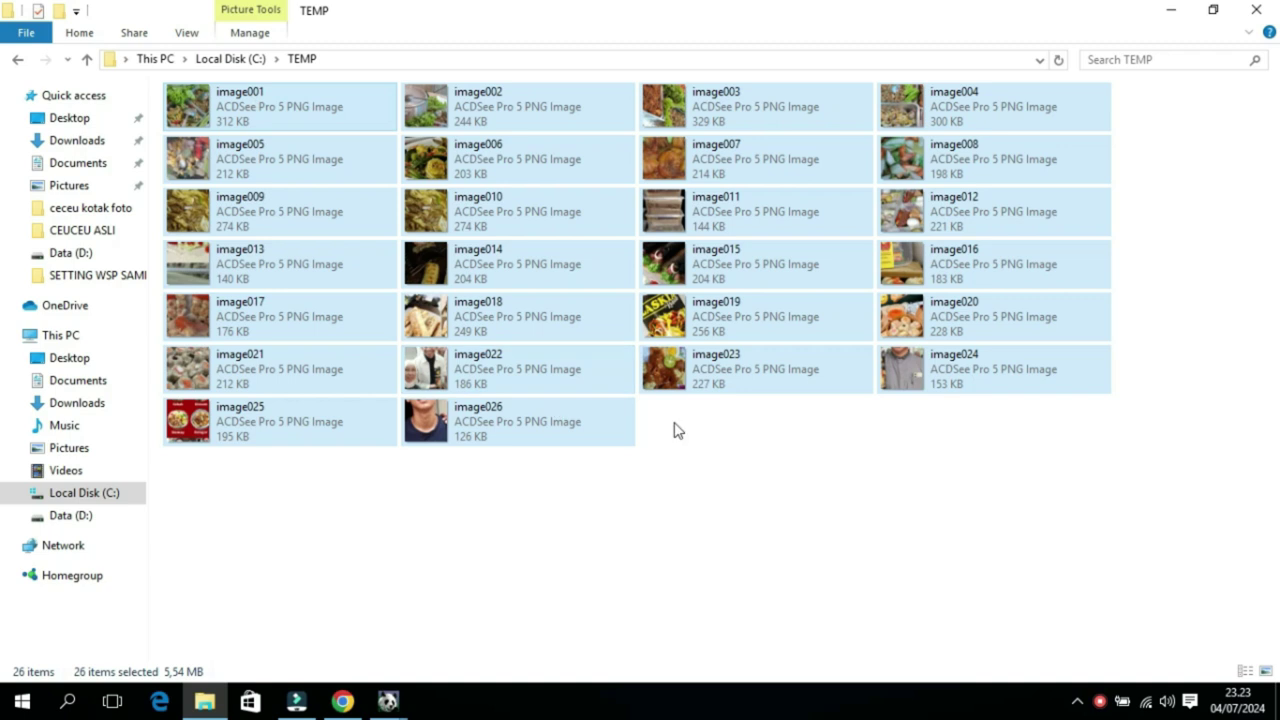
Step: Rename all the selected images together as "Catering Ceuceu Depok Paling Enak"
double_click(228, 96)
right_click(228, 92)
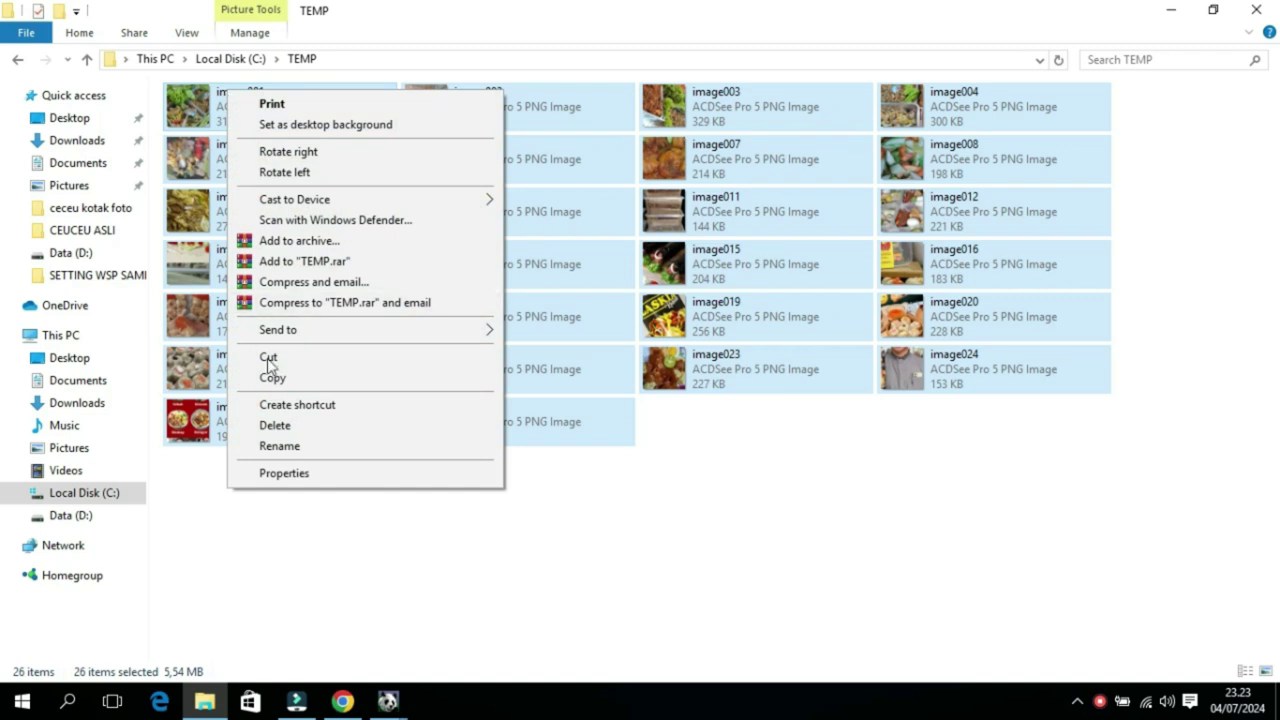
click(279, 446)
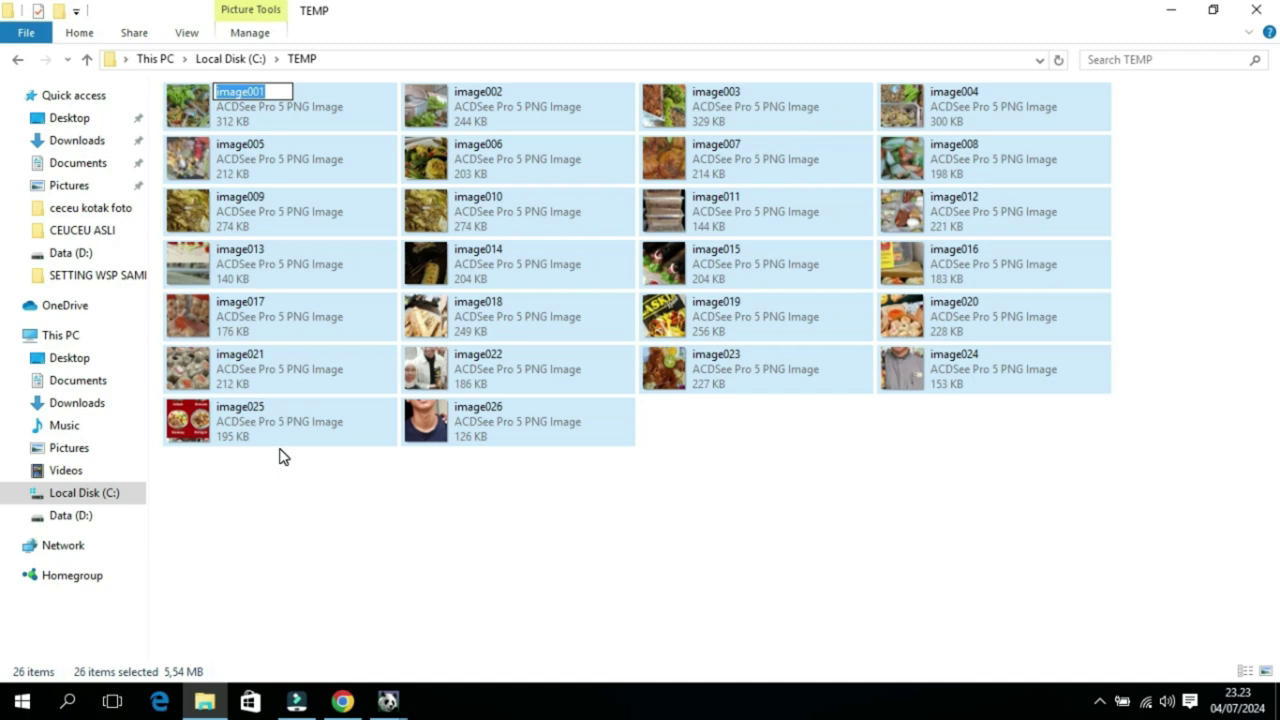
text(Ca)
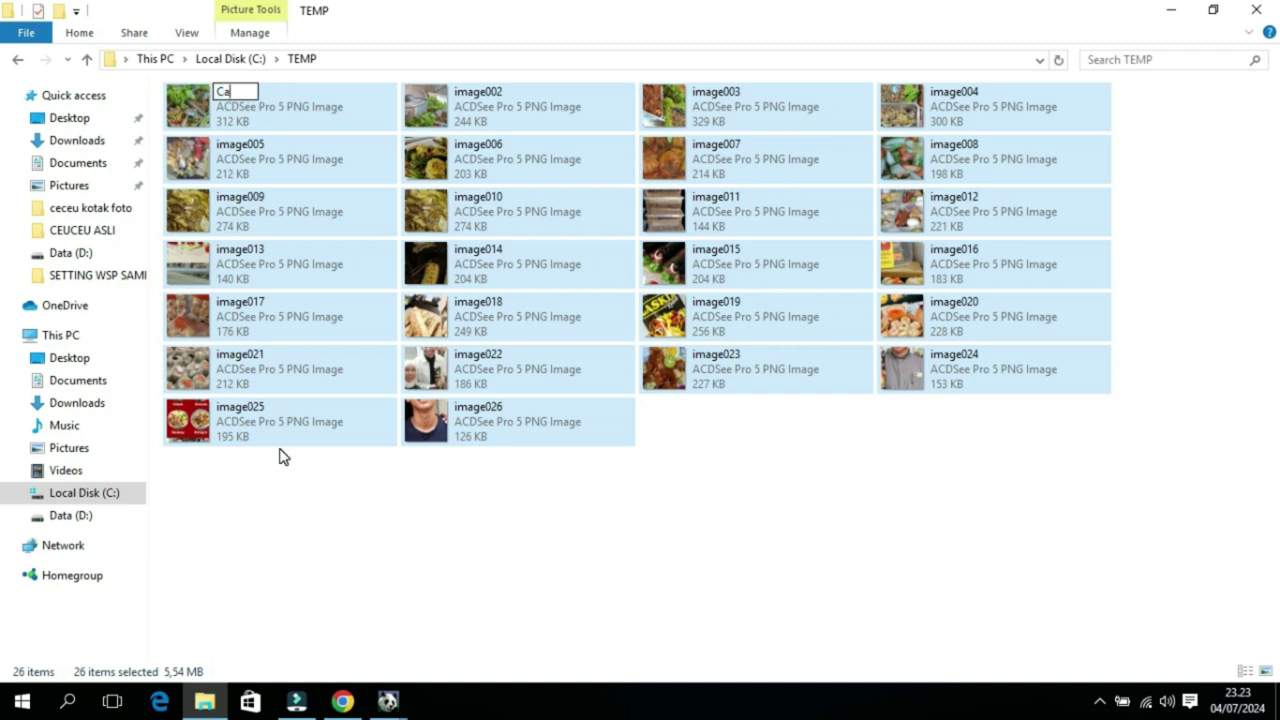
text(tering)
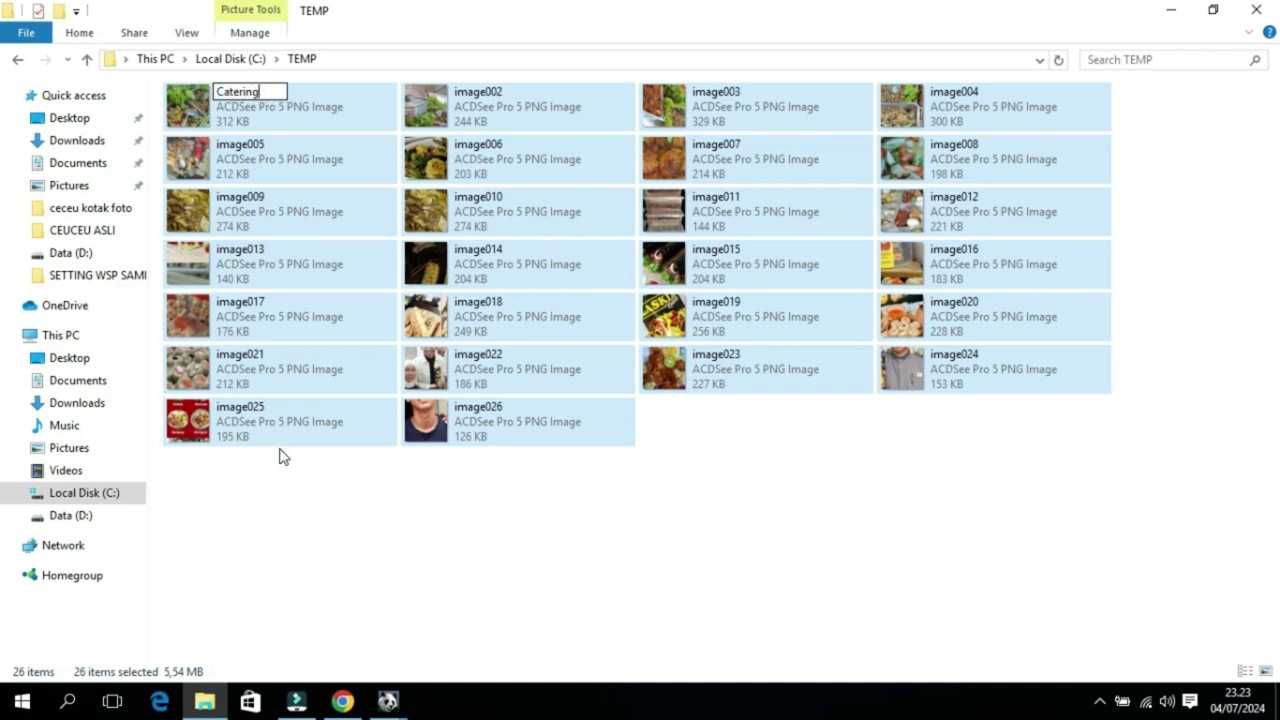
text( Ceuceu)
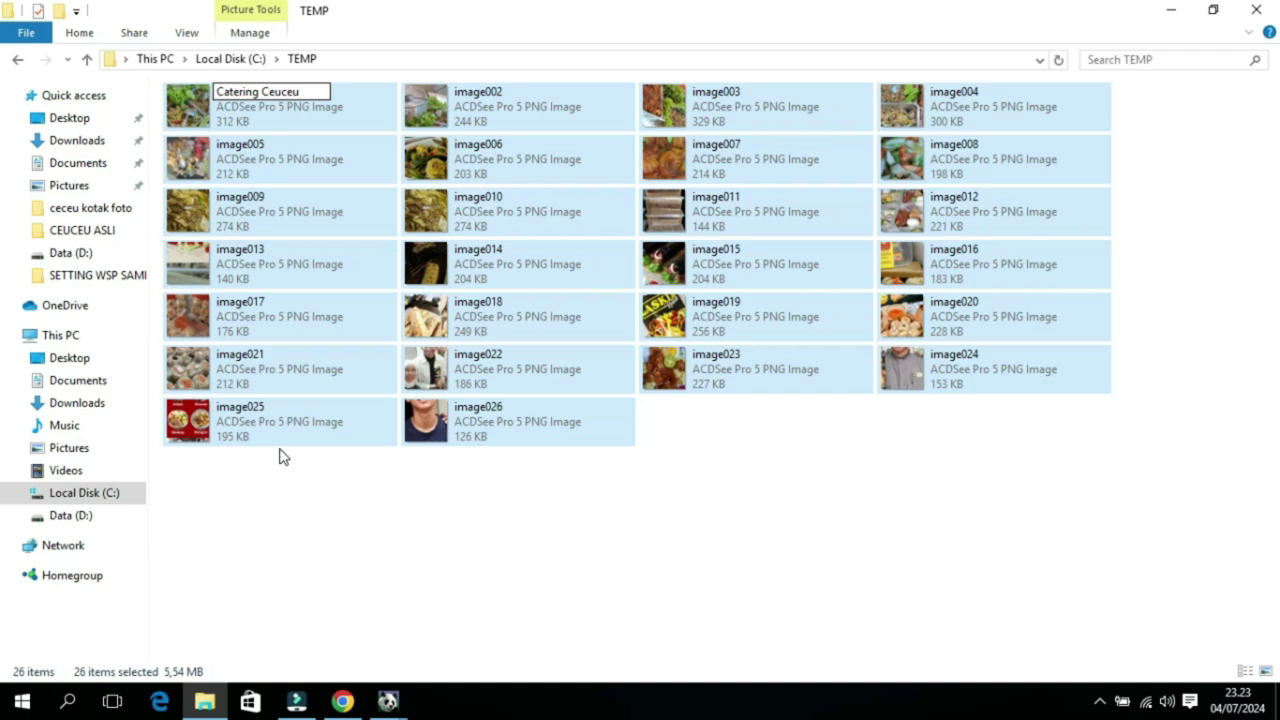
text(Depok Paling Enak)
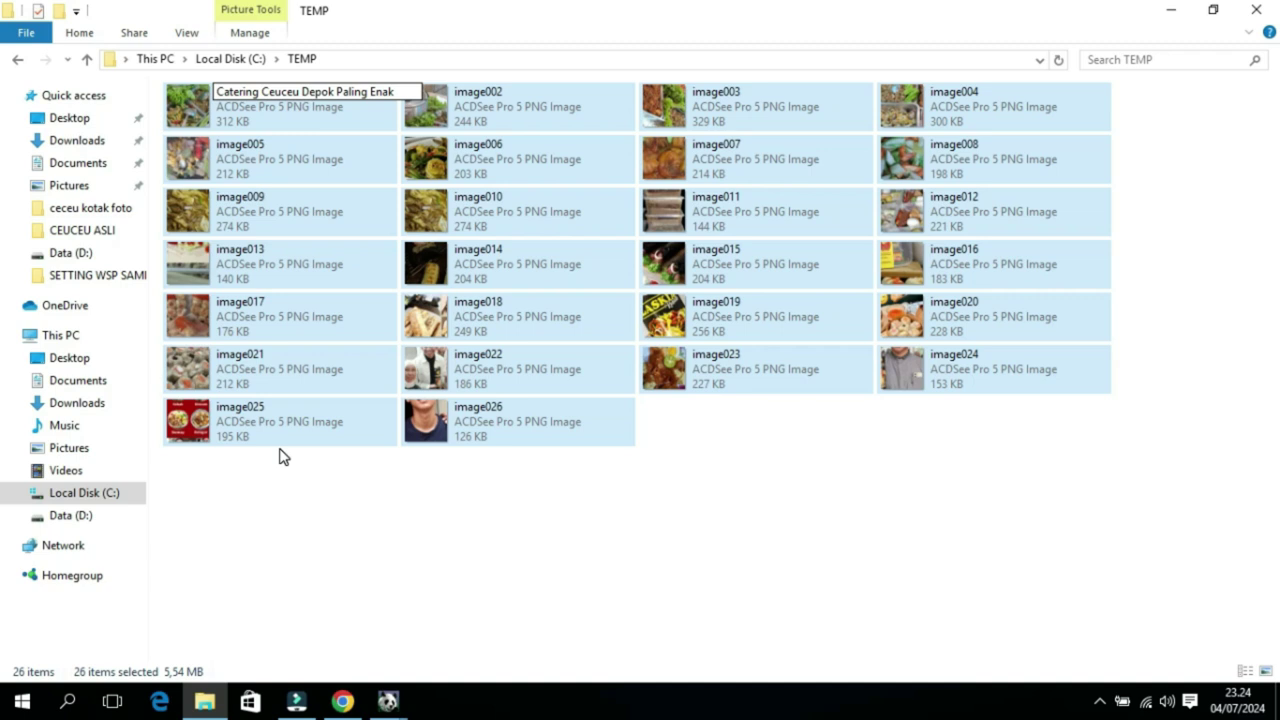
key(Return)
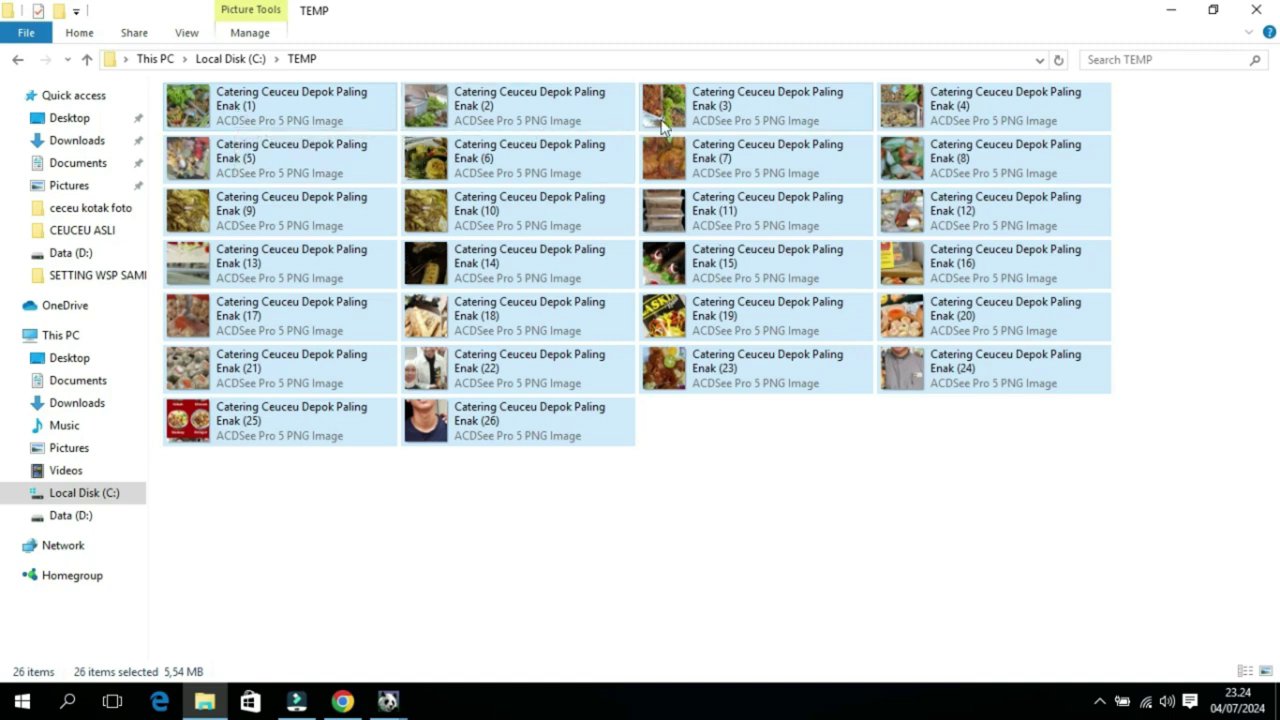
Step: Switch the TEMP folder to the Details layout and widen the Name column to show the full file names
click(189, 35)
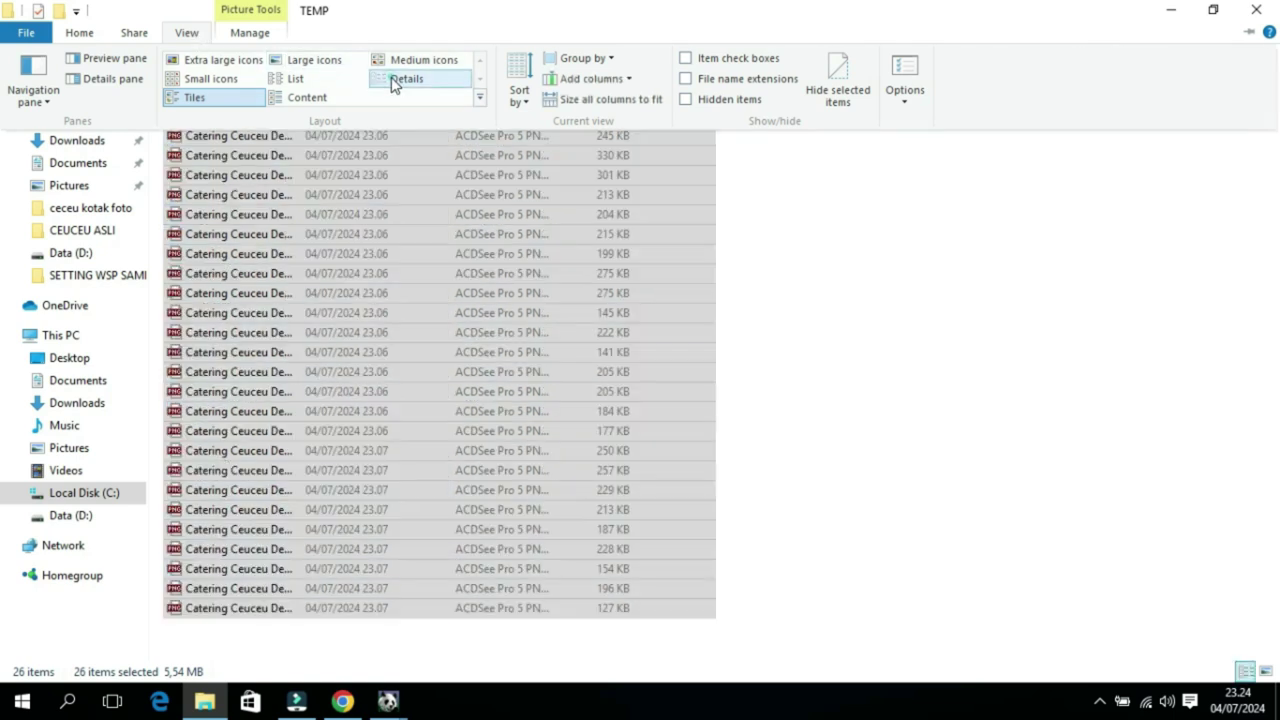
click(394, 82)
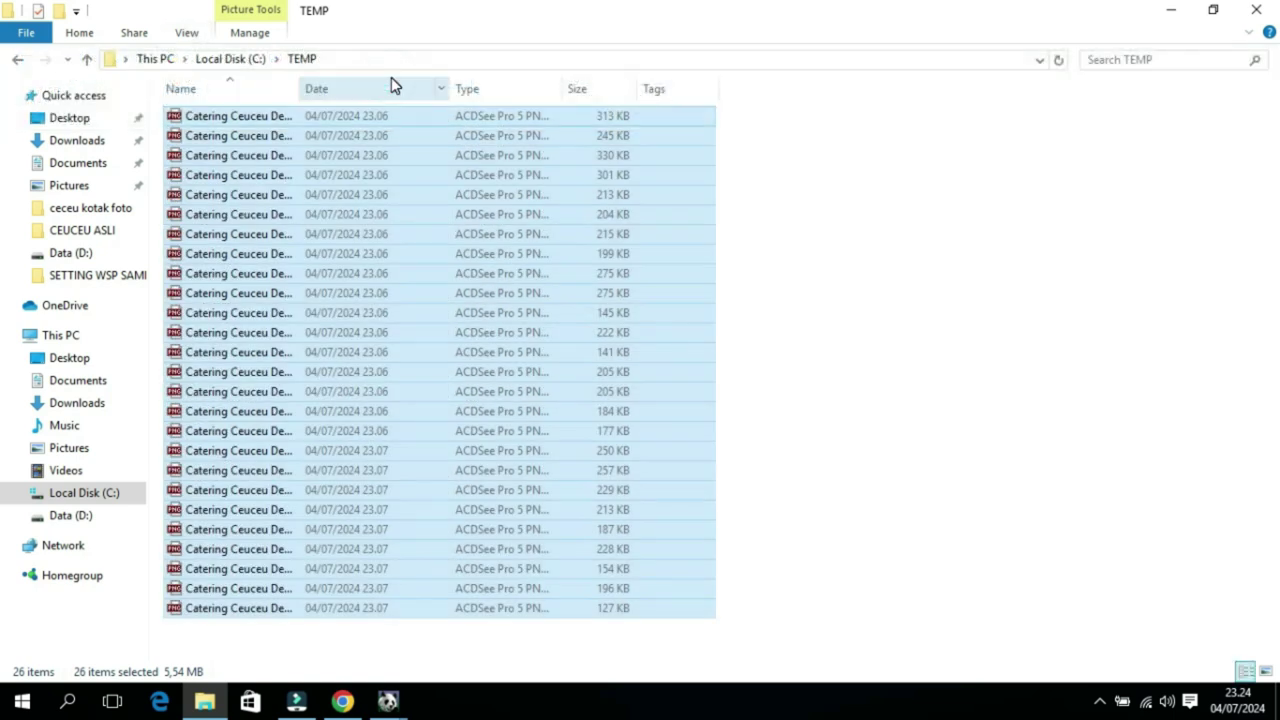
drag(298, 96, 563, 160)
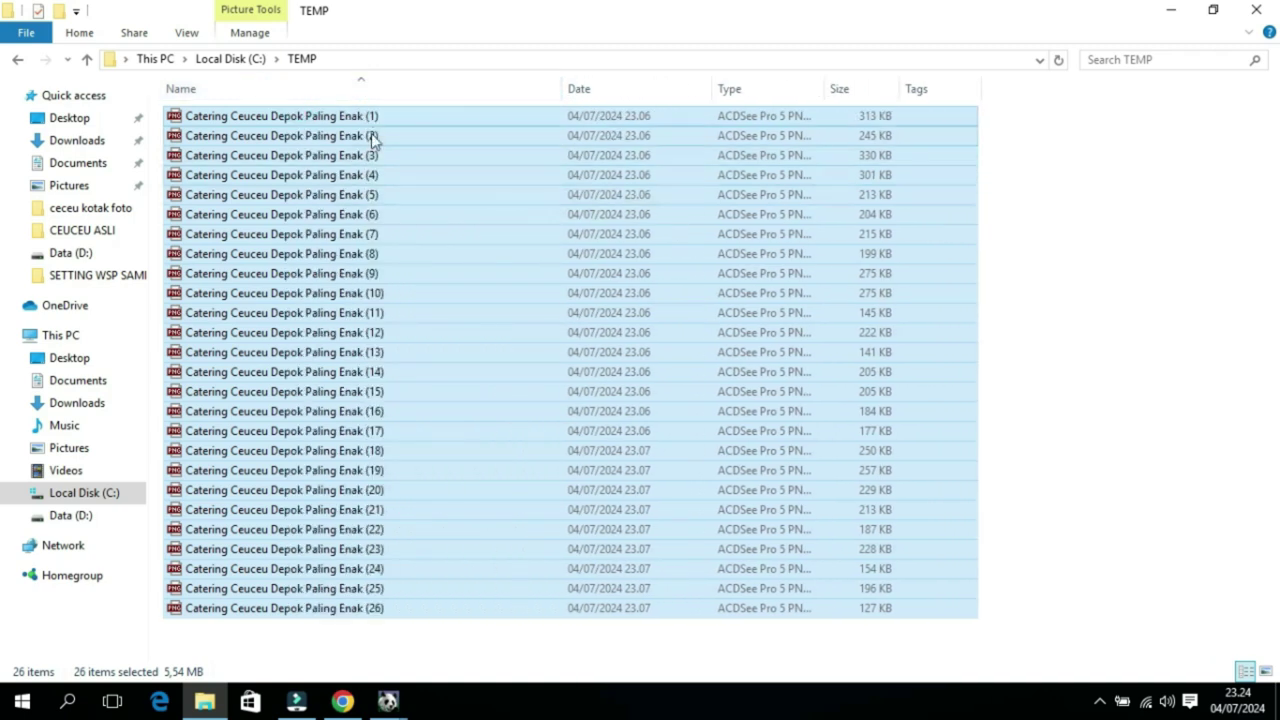